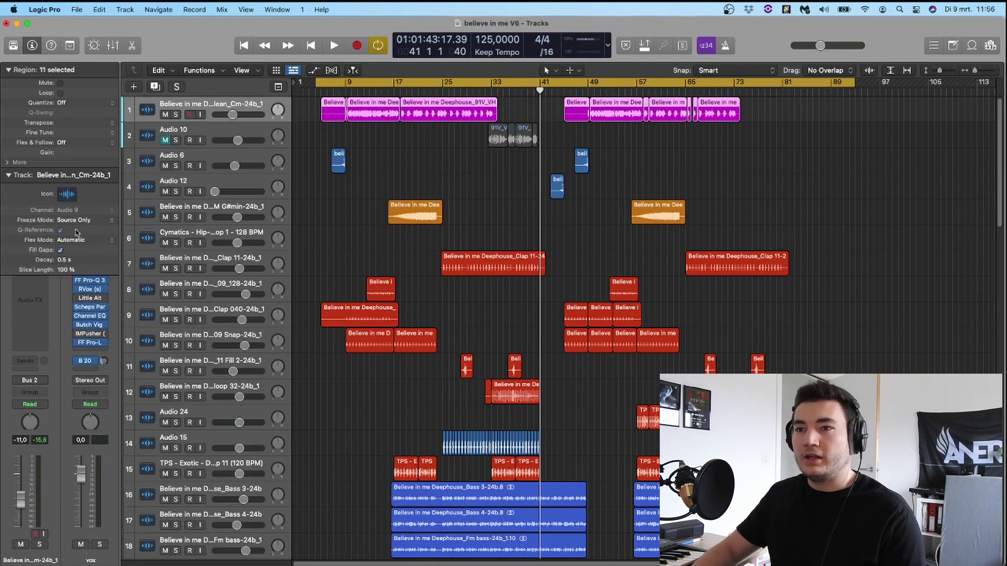
Step: Collapse the Region and Track inspectors and play the lead vocal track soloed from bar 9
left_click(7, 69)
left_click(8, 84)
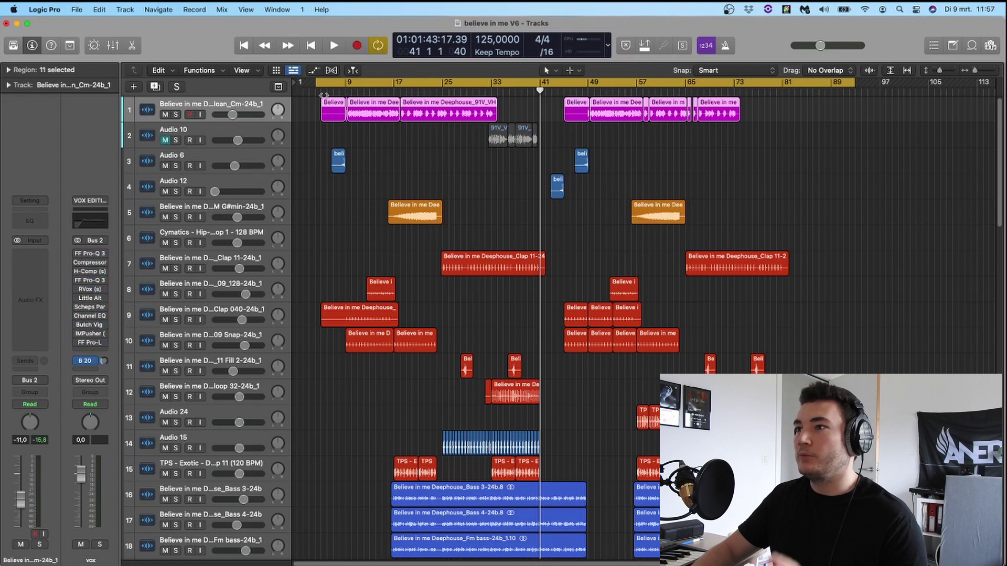
double_click(345, 91)
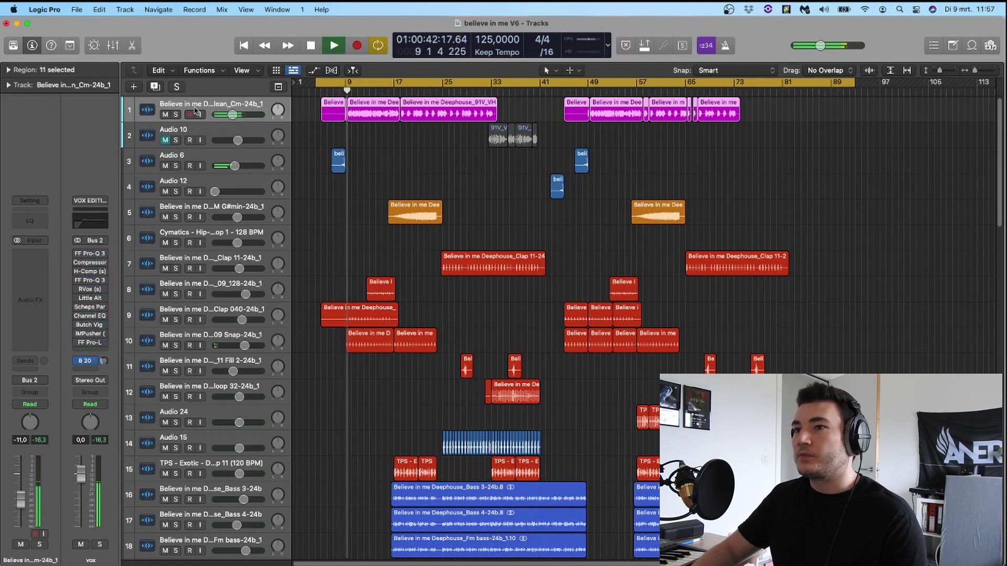
key("s")
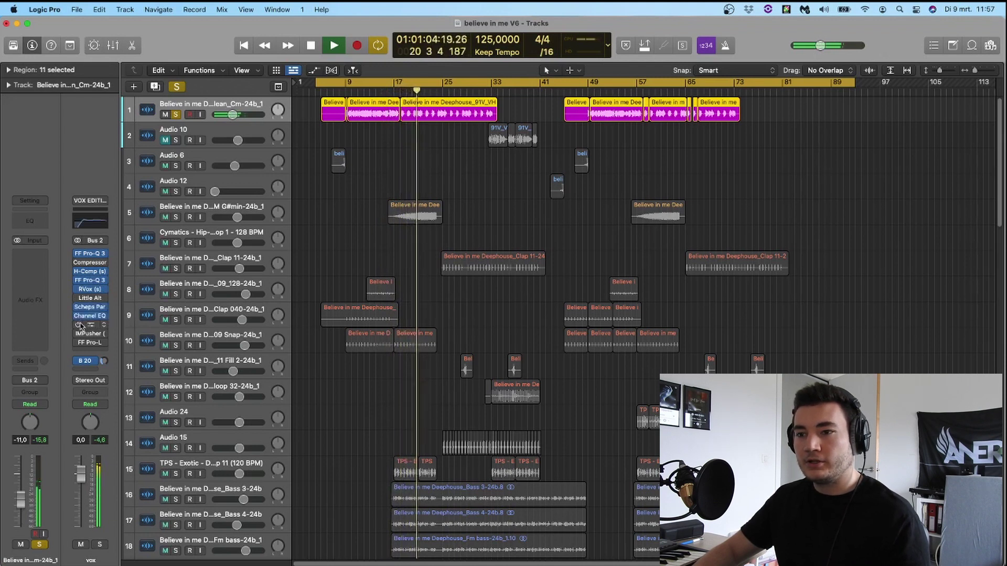
Step: Switch on the Butch Vig and FF Pro-L plug-ins on the vox bus channel during playback
left_click(78, 325)
mouse_move(80, 346)
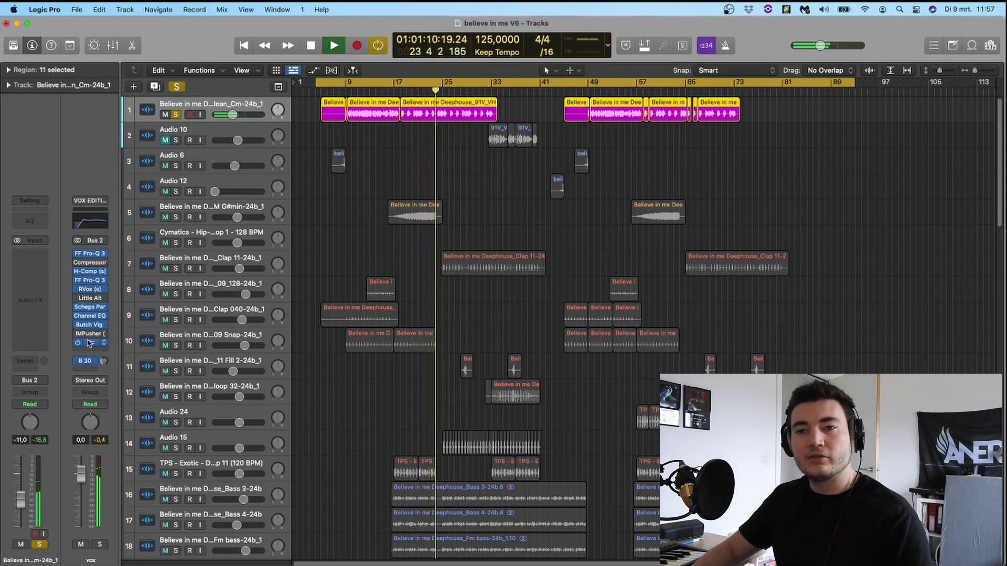
left_click(78, 342)
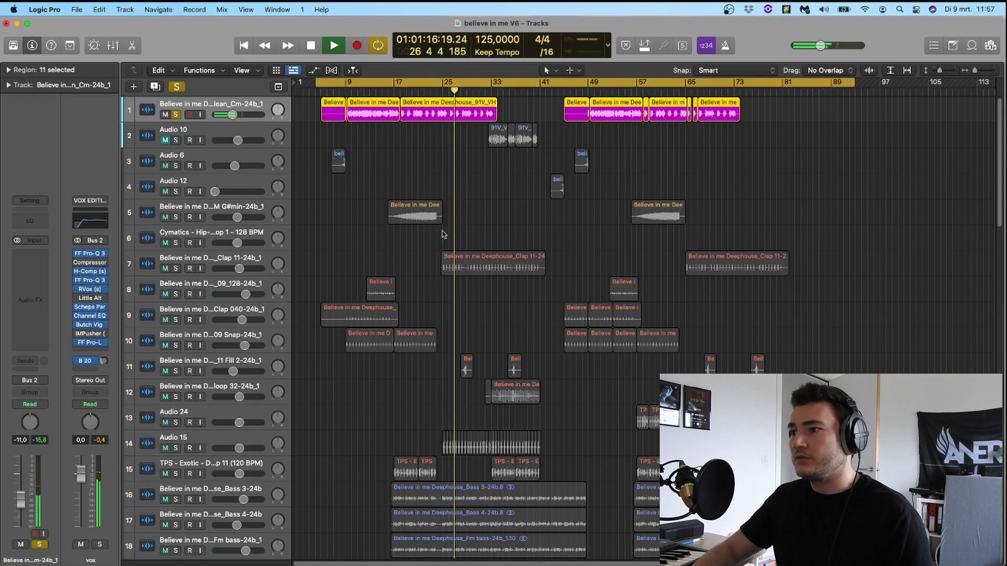
Step: Solo the Audio 6 track and listen to its reversed vocal region shortly before bar 49
scroll(443, 236, "down", 6)
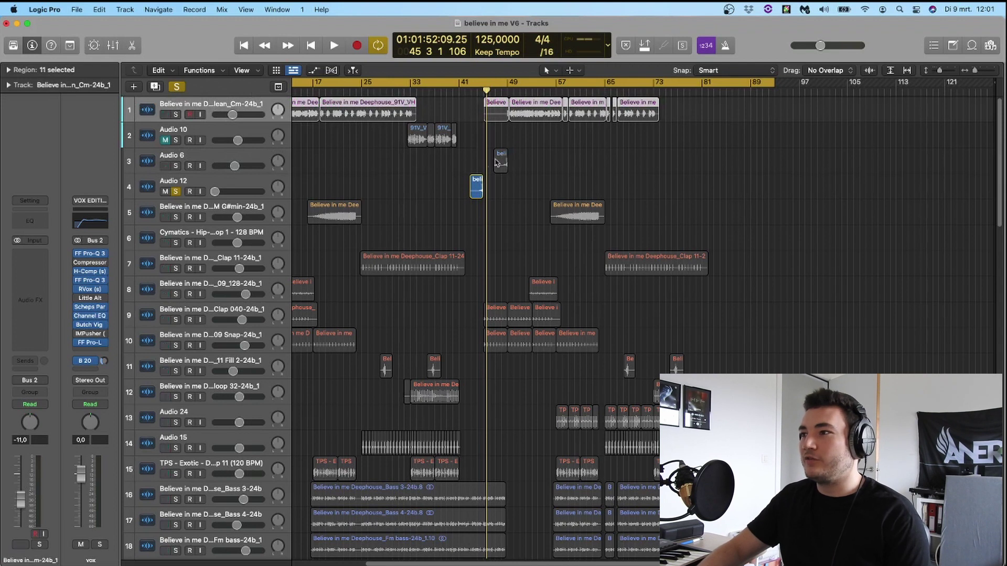
left_click(212, 133)
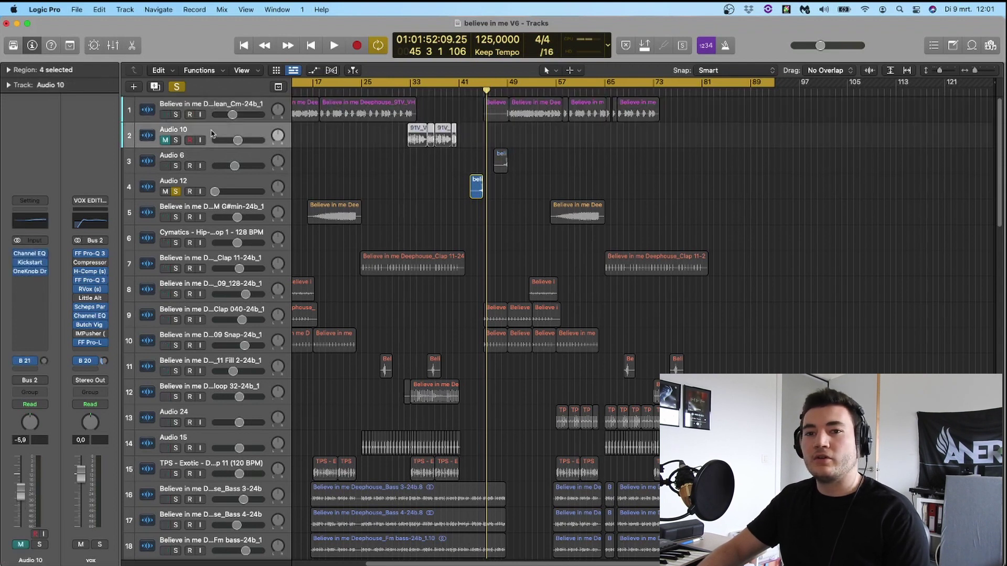
left_click(177, 166)
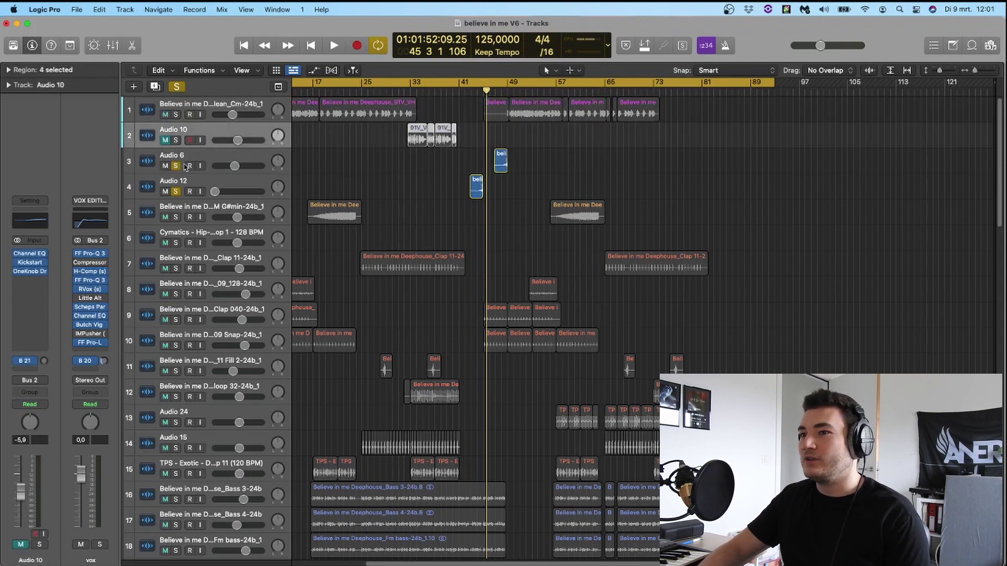
left_click(500, 91)
key("space")
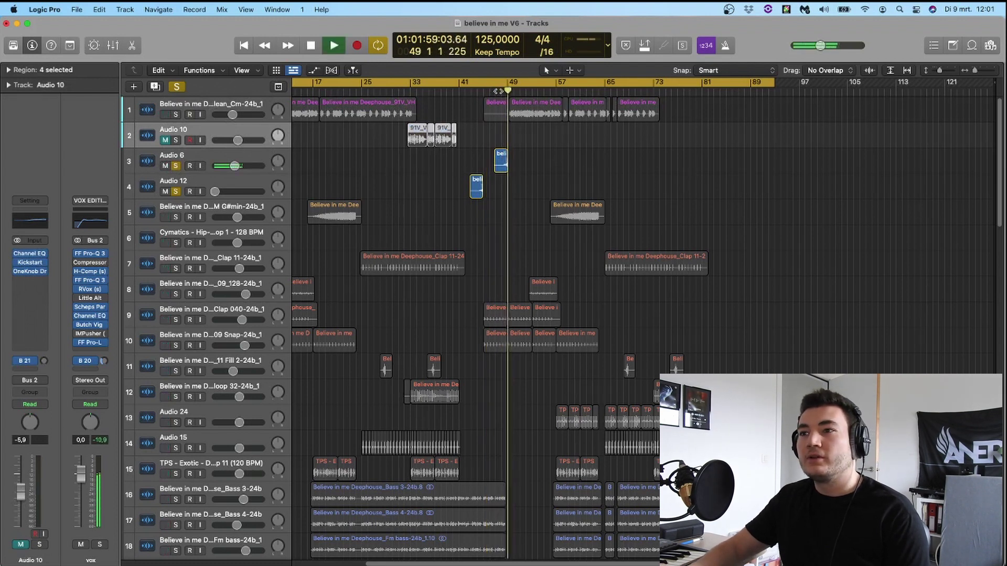
key("space")
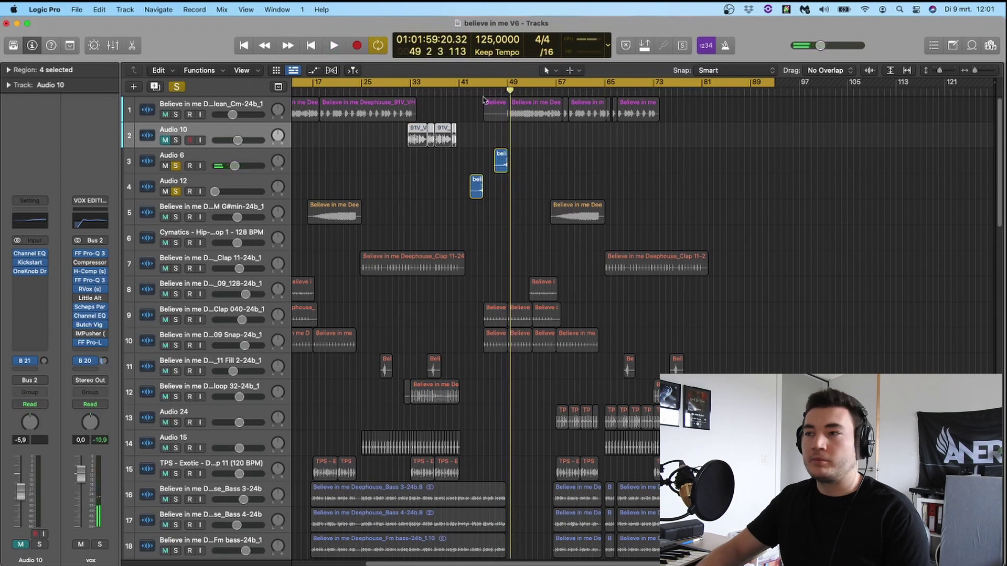
Step: Create a duplicate of the lead vocal track and copy the vocal region starting at bar 45 onto it, with the new track soloed
left_click(193, 101)
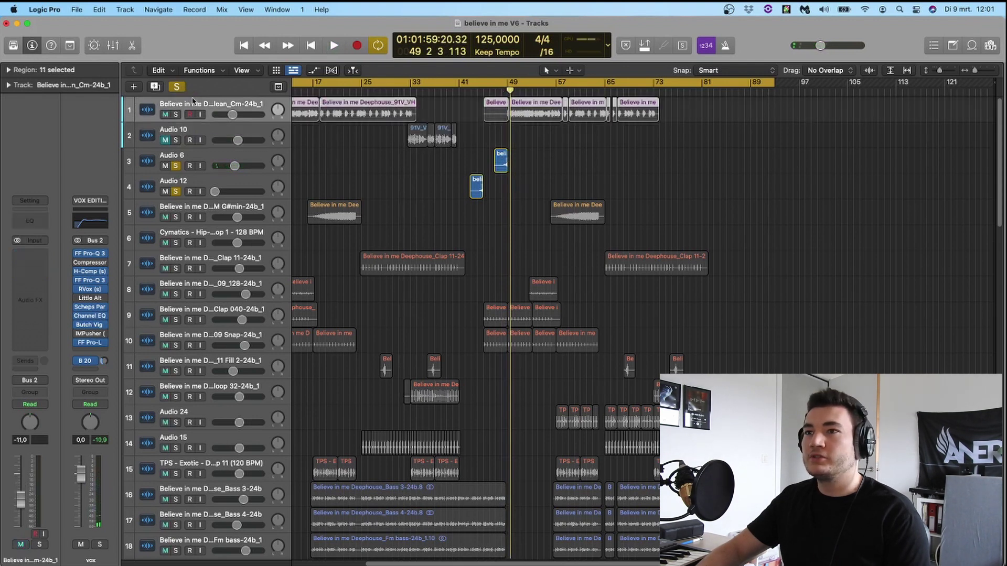
left_click(155, 87)
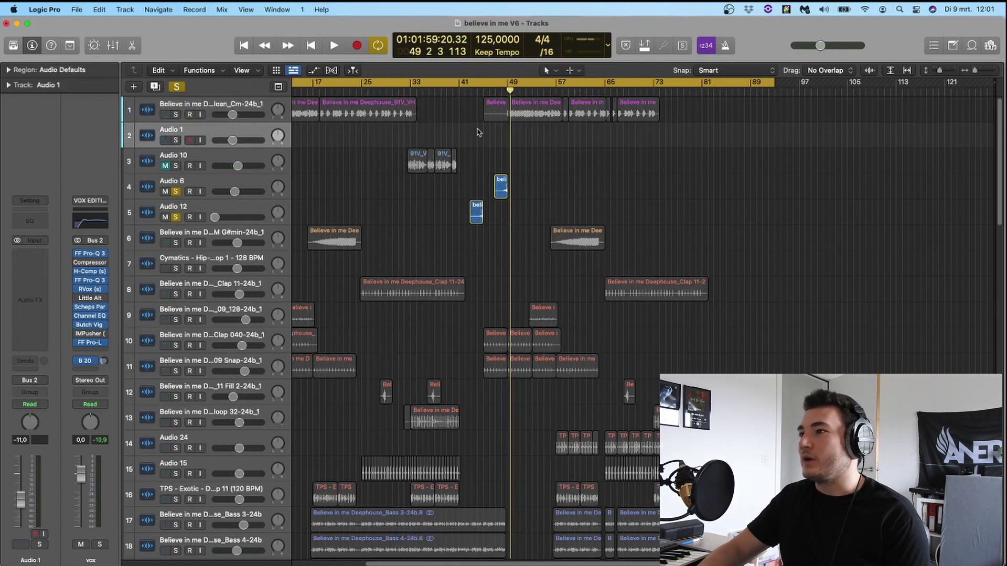
left_click(488, 118)
left_click(472, 128)
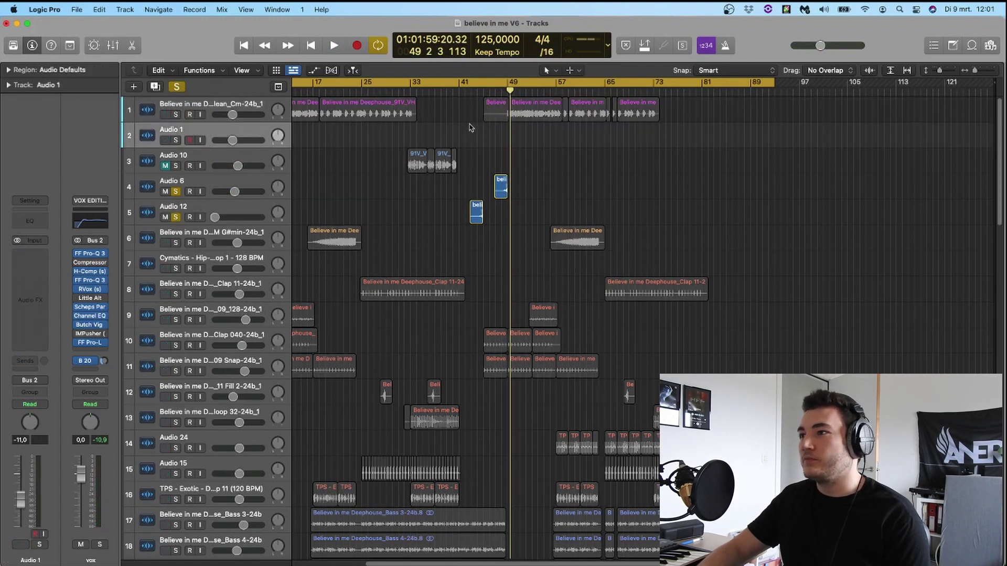
left_click_drag(491, 116, 494, 138)
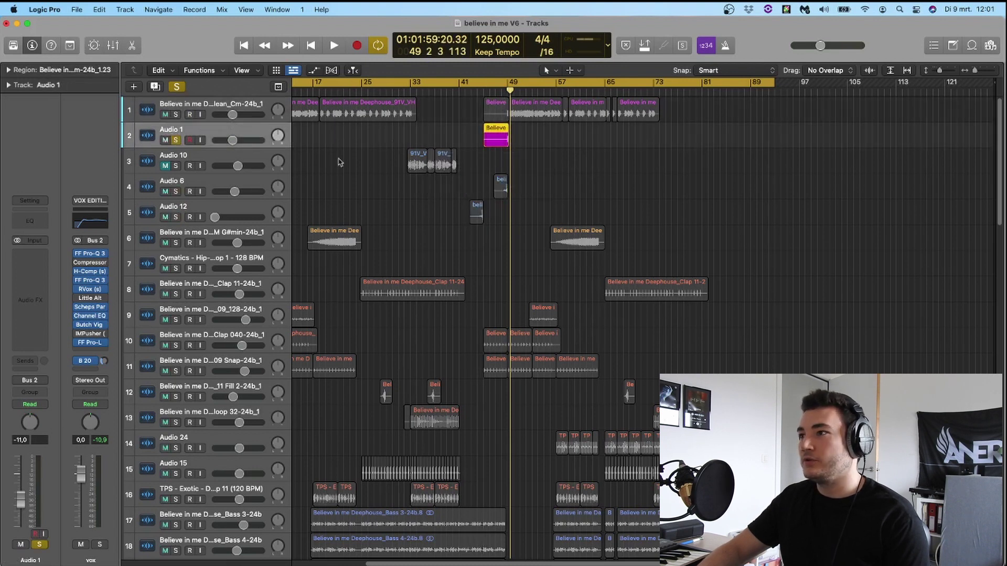
Step: Play the copied vocal region from bar 49 and turn off cycle mode
left_click(508, 90)
key("space")
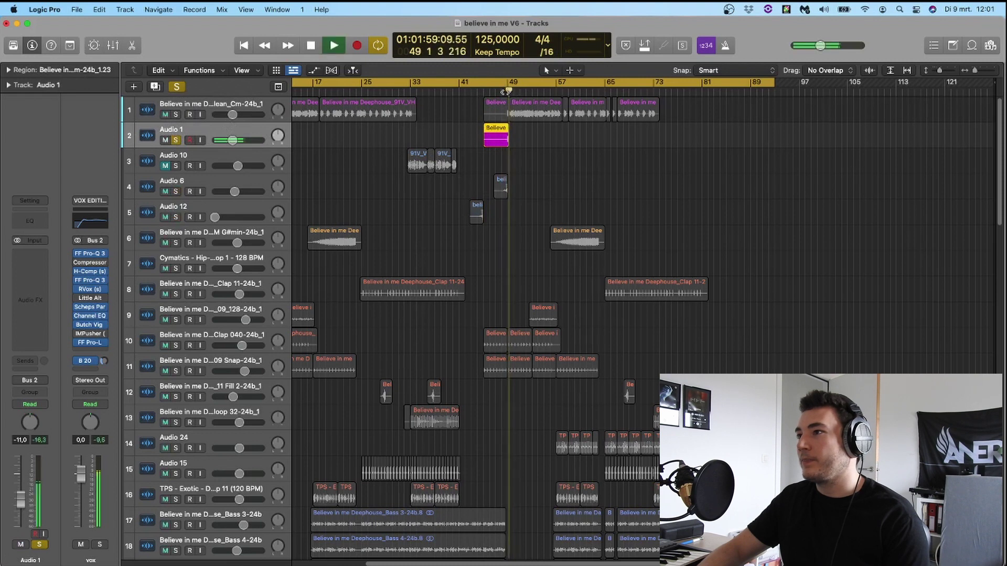
key("space")
left_click(570, 83)
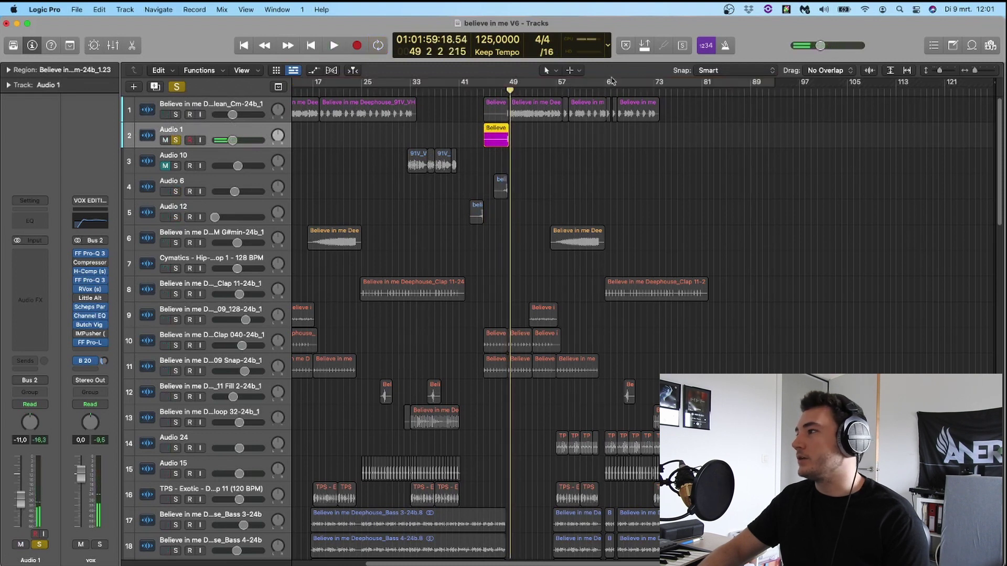
Step: Trim the end of the copied vocal region on Audio 1 to just after bar 49 and play it back
left_click_drag(975, 71, 977, 80)
scroll(576, 132, "right", 5)
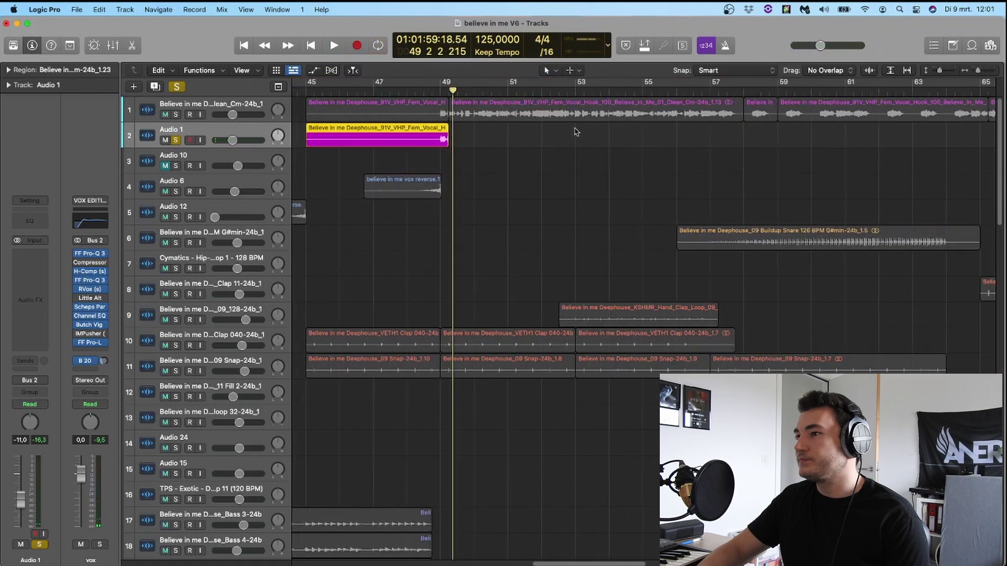
left_click_drag(445, 139, 443, 142)
key("space")
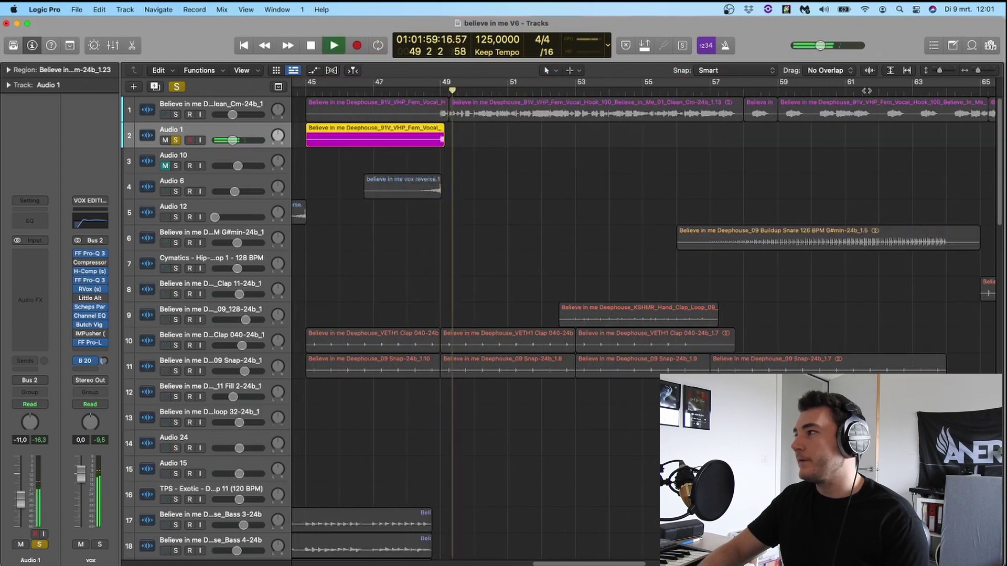
key("super+Right")
key("space")
key("space")
key("space")
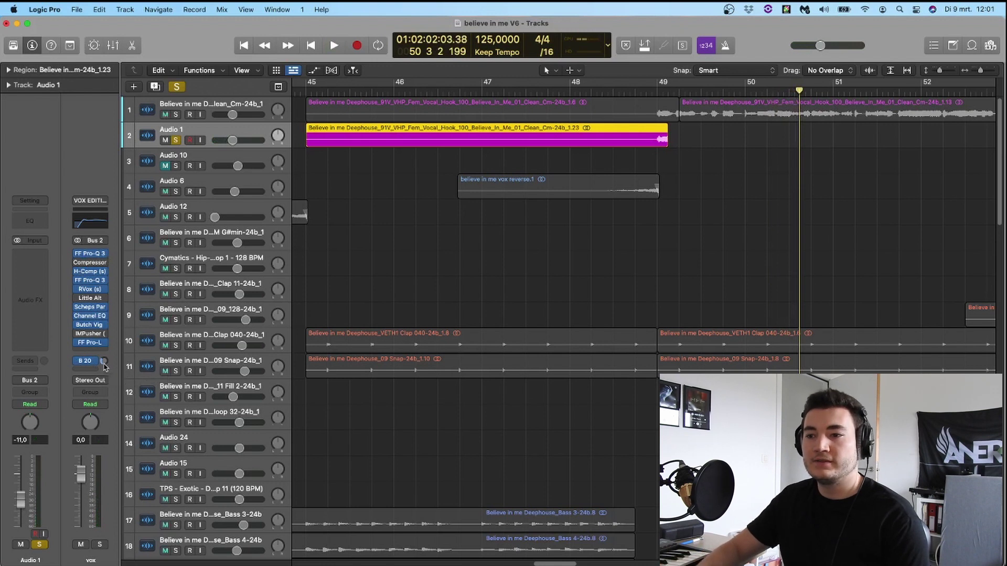
Step: Raise the Bus 20 send on the vox channel to +1.2 and play the trimmed vocal from bar 49
left_click_drag(104, 361, 114, 321)
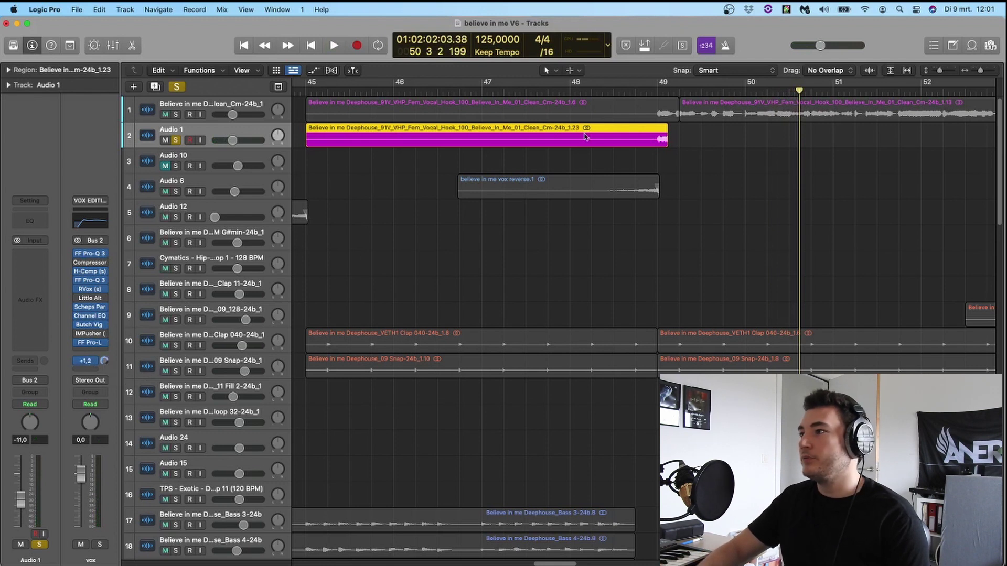
left_click(656, 92)
key("space")
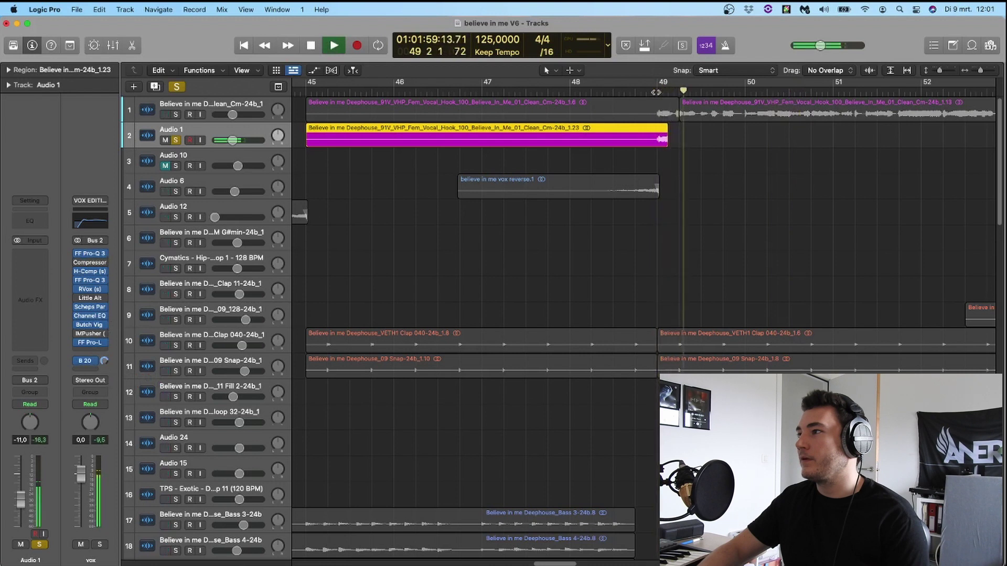
Step: Set a cycle range from bar 49 to bar 53 around the vocal's reverb tail and stop playback
left_click(688, 85)
left_click_drag(689, 85, 912, 103)
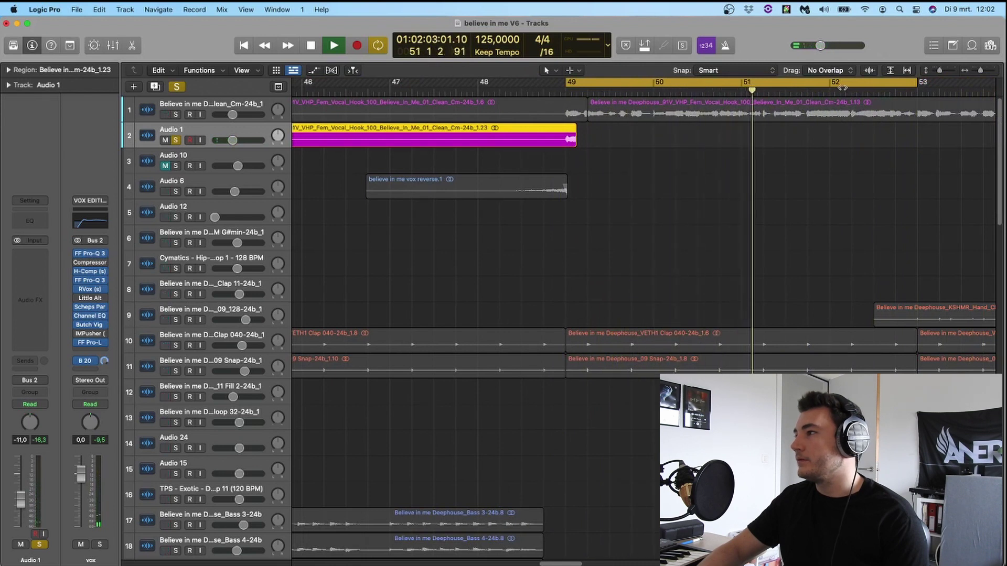
key("space")
Step: Bounce the cycled section as a PCM Wave file with a 44100 sample rate, named "Vox Reverse"
key("super+b")
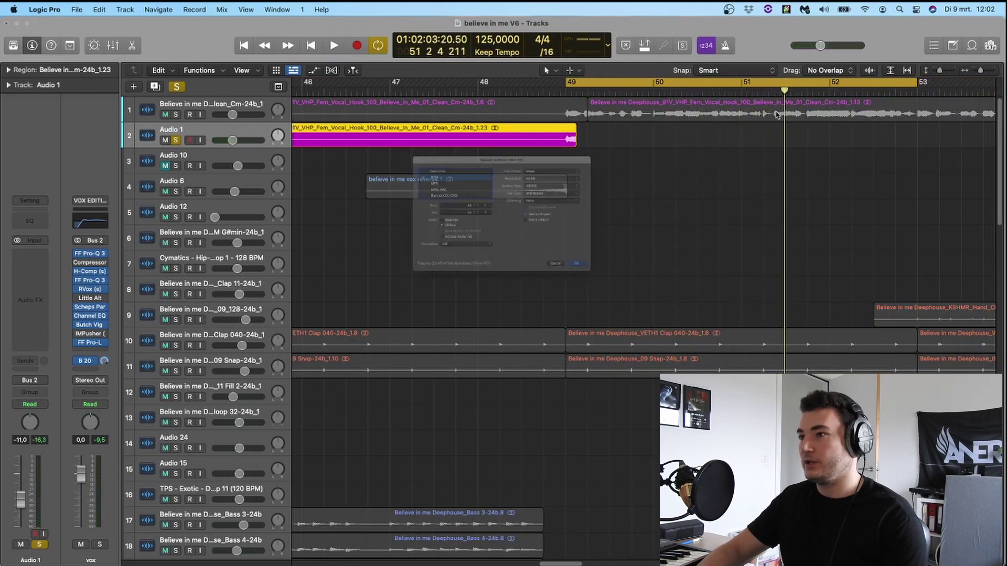
left_click(590, 155)
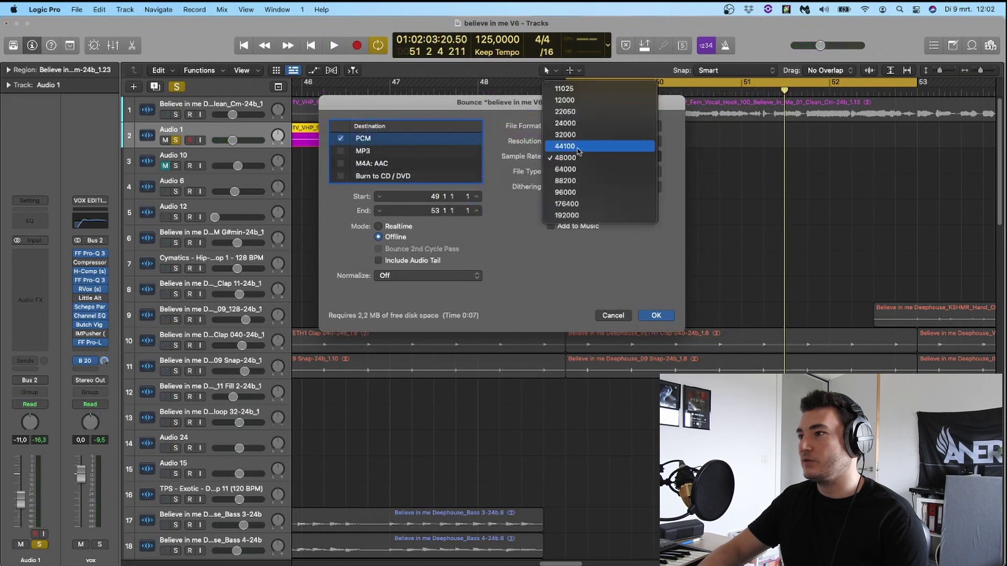
left_click(576, 145)
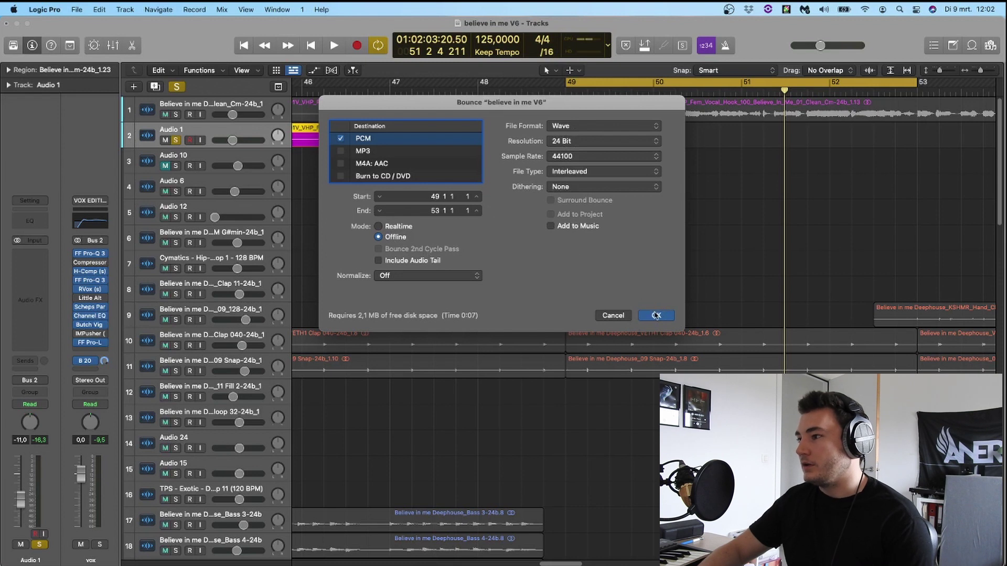
left_click(656, 315)
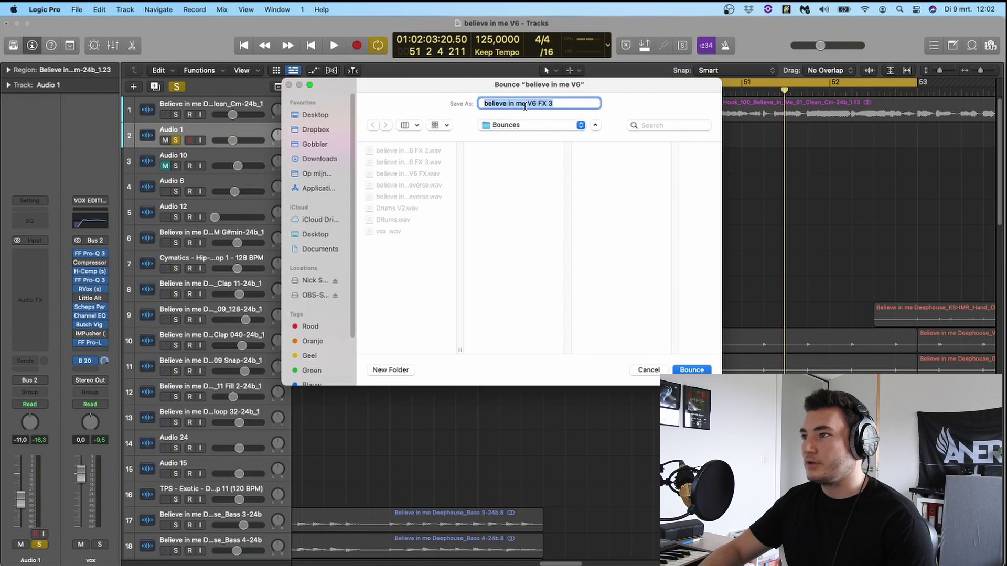
type("Vox Reverse")
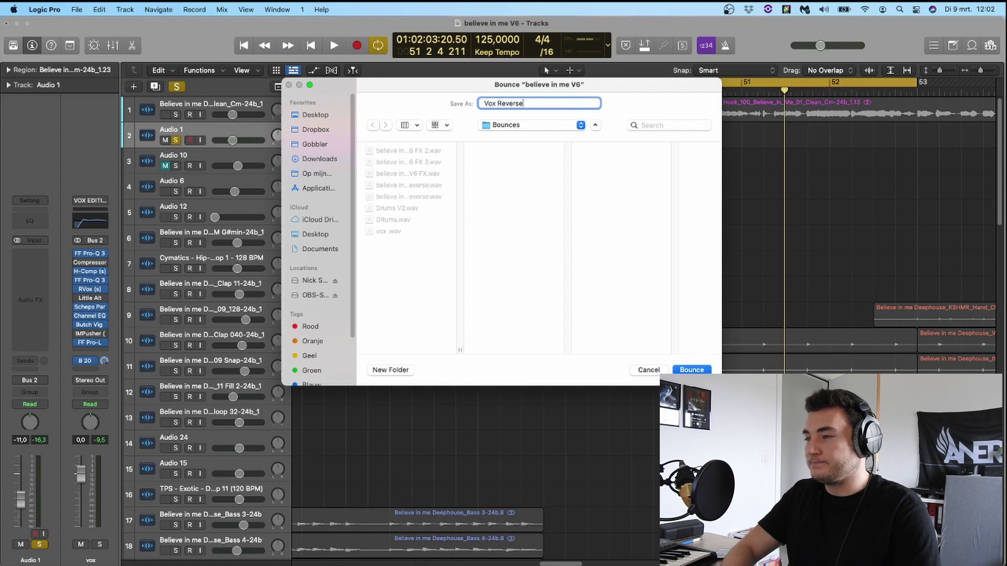
key("Return")
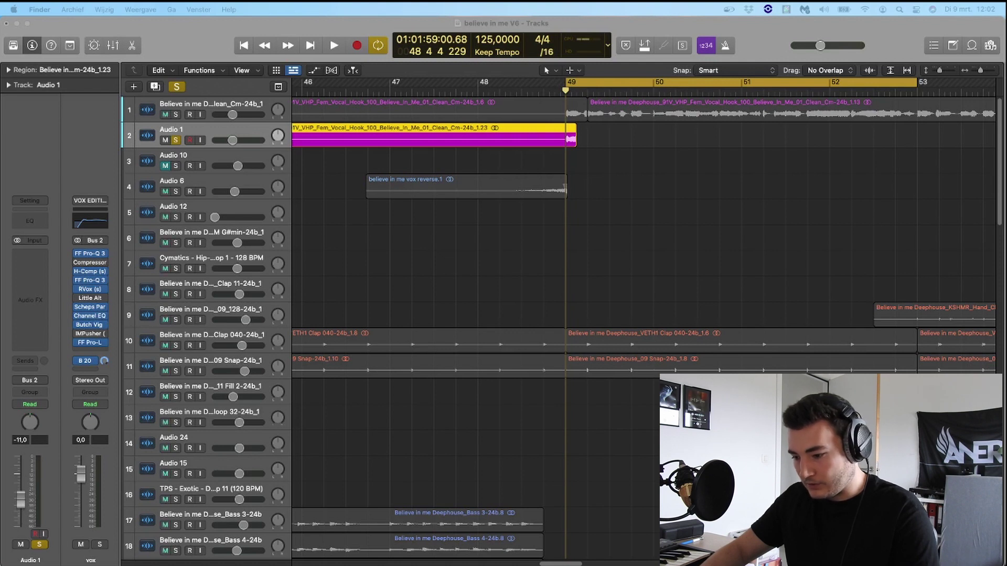
Step: Place the bounced Vox Reverse file on the Audio 1 track just after bar 49 and delete the trimmed vocal region there
left_click_drag(45, 239, 585, 165)
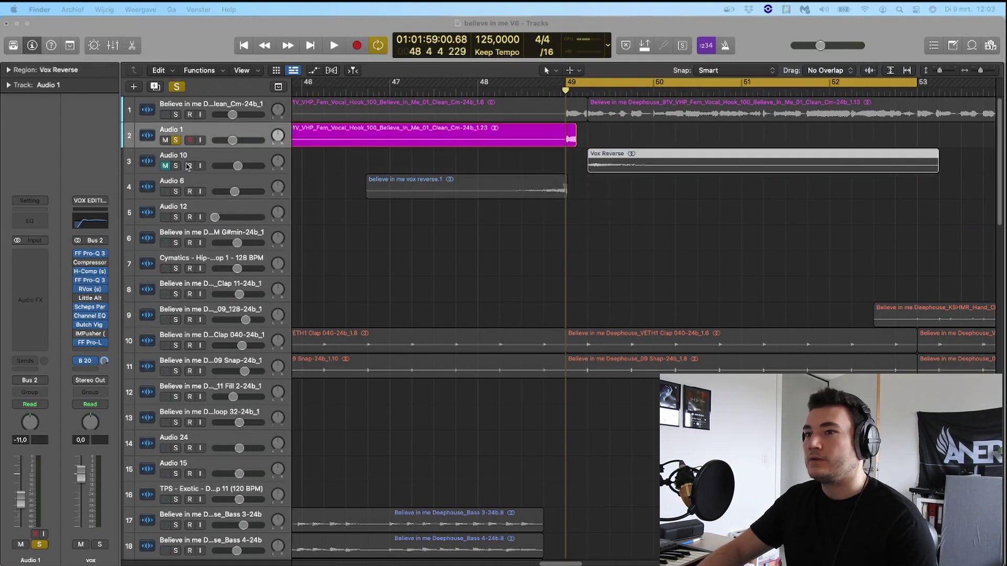
left_click_drag(624, 164, 624, 137)
left_click(469, 130)
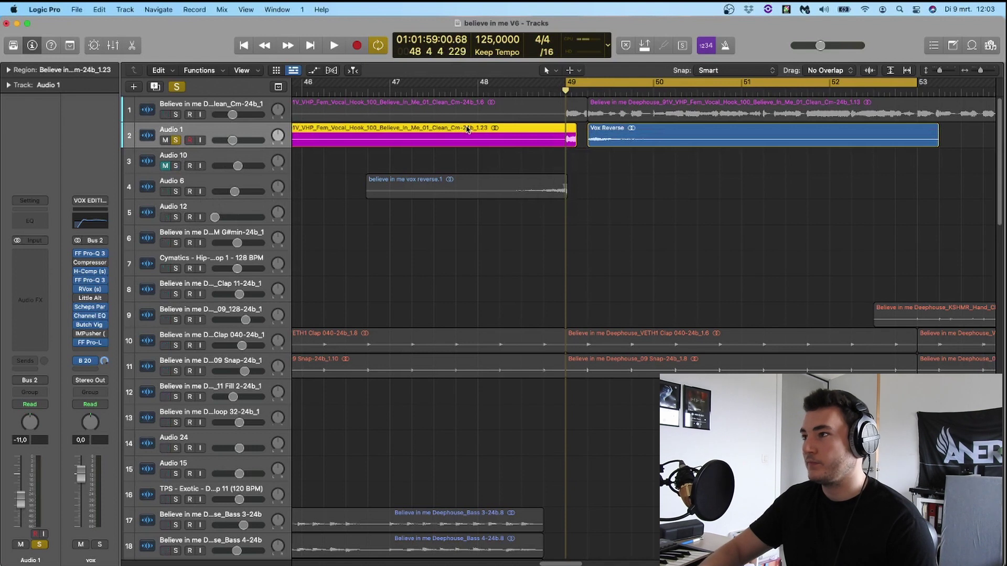
key("Delete")
Step: Lower the Bus 20 send on the vox channel to -15.6 and play the Vox Reverse region from its start
left_click_drag(104, 362, 104, 362)
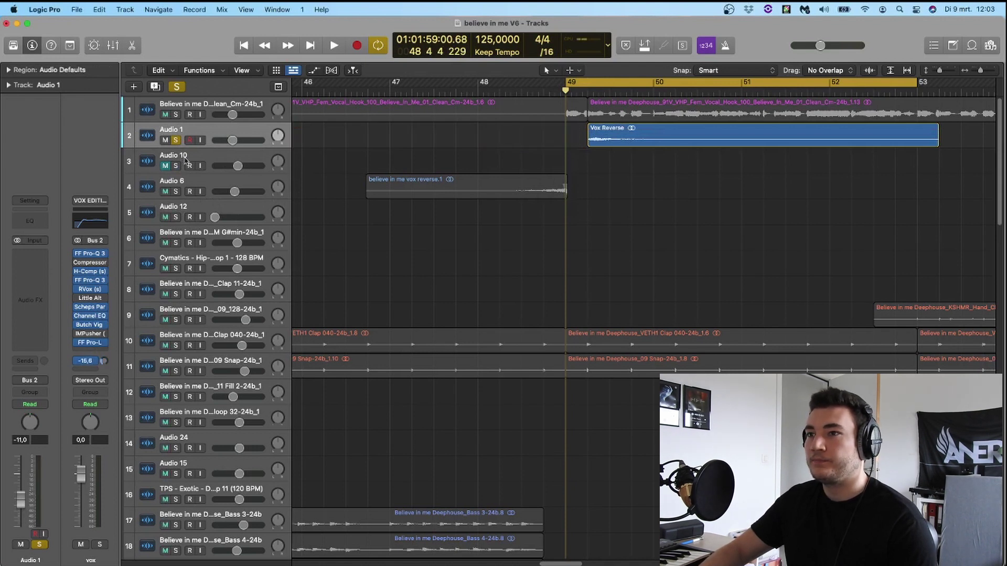
left_click(589, 92)
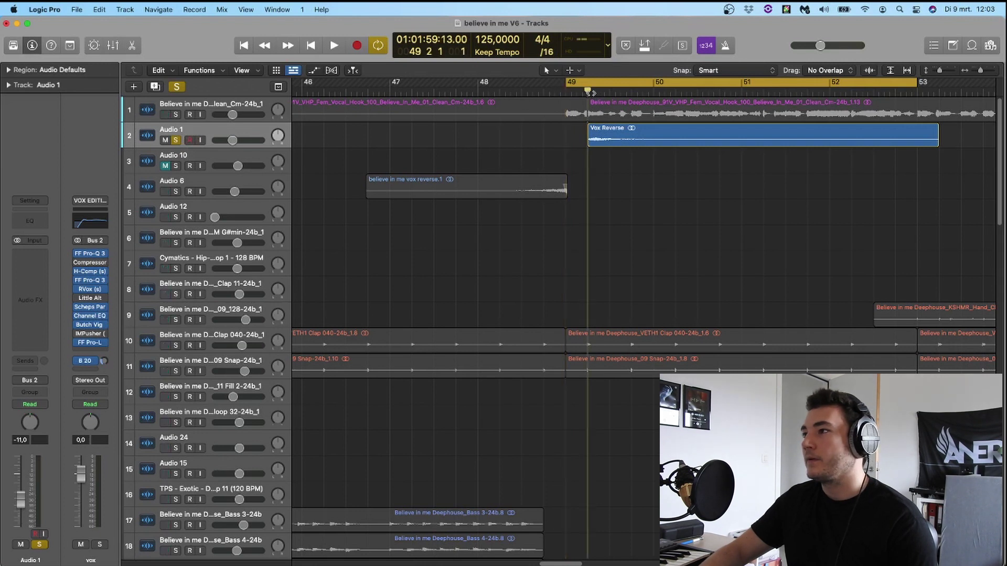
key("space")
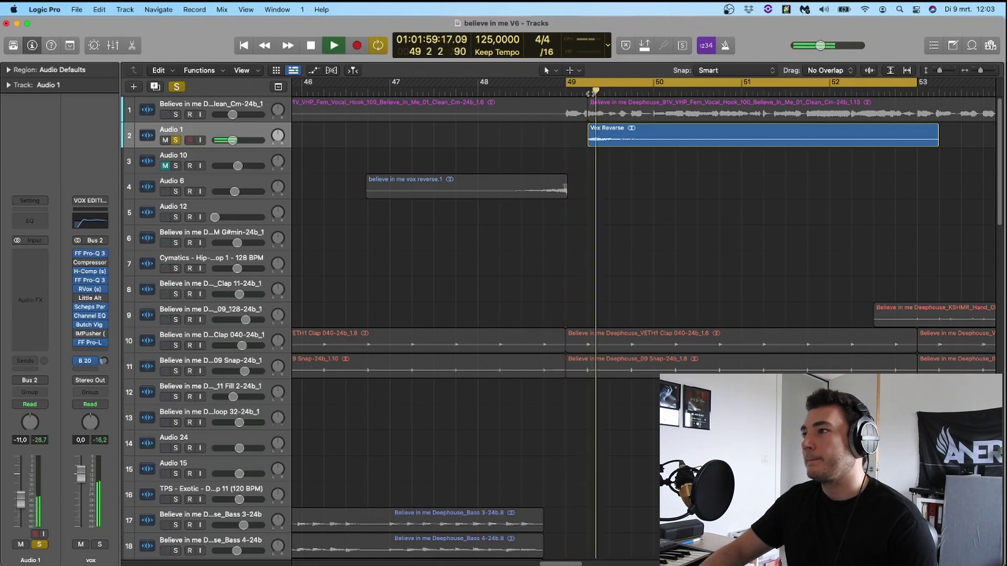
key("space")
Step: Open the Vox Reverse region in the audio file editor, reverse its audio and start playback
left_click(598, 133)
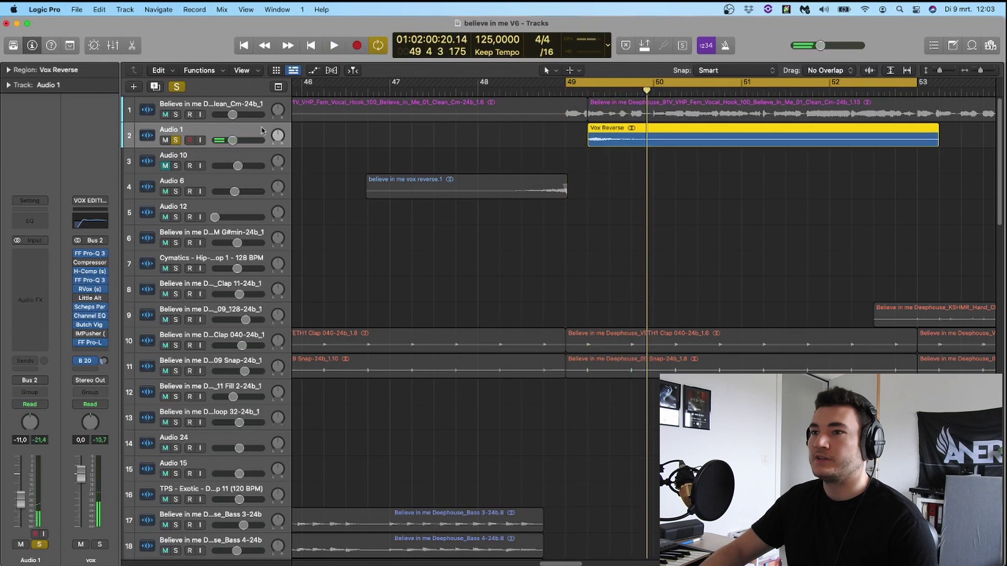
double_click(658, 140)
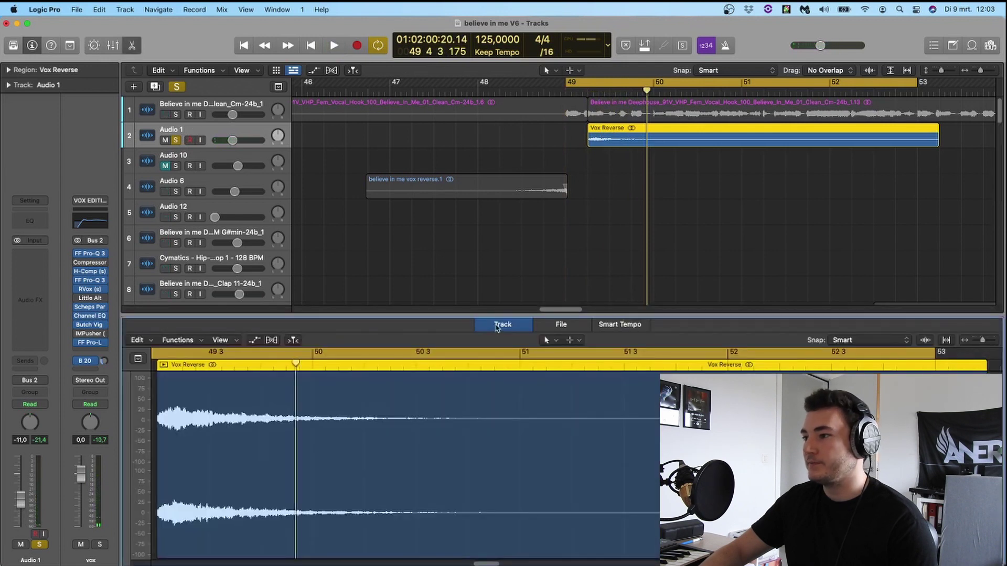
left_click(559, 325)
left_click(224, 341)
left_click(234, 422)
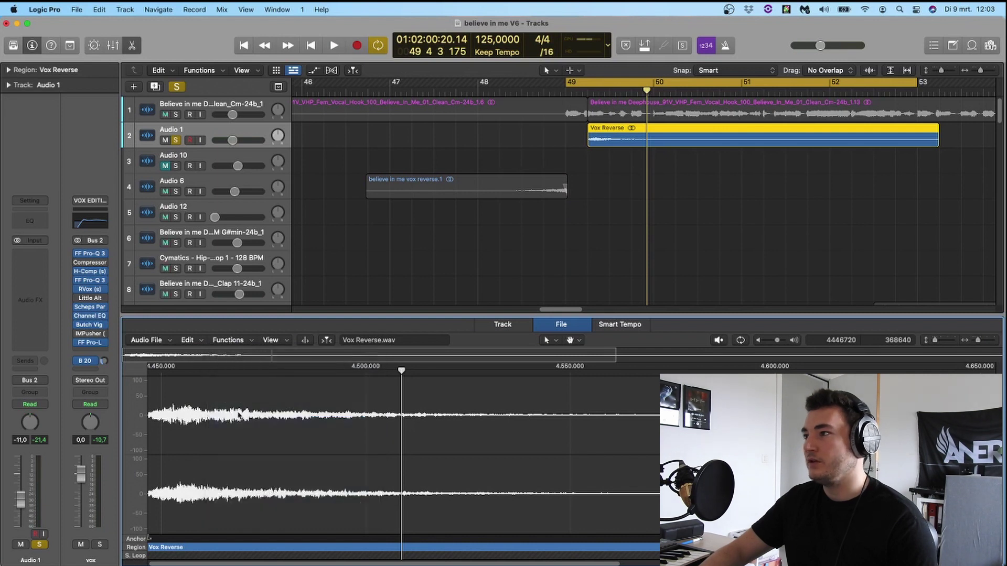
key("space")
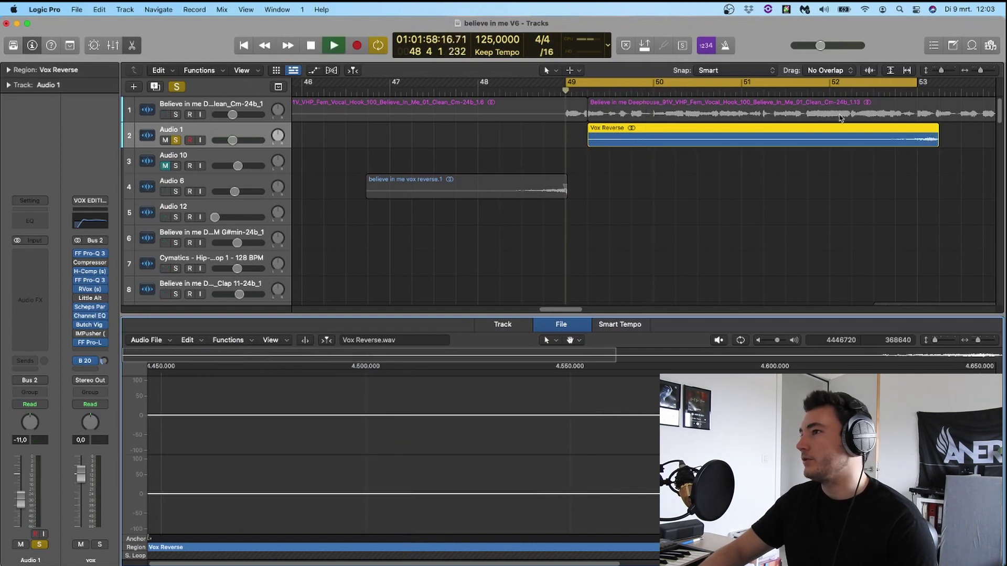
Step: Split the reversed region near its end at 53 1 3 1 and remove the short piece after the cut
left_click(572, 70)
left_click(610, 143)
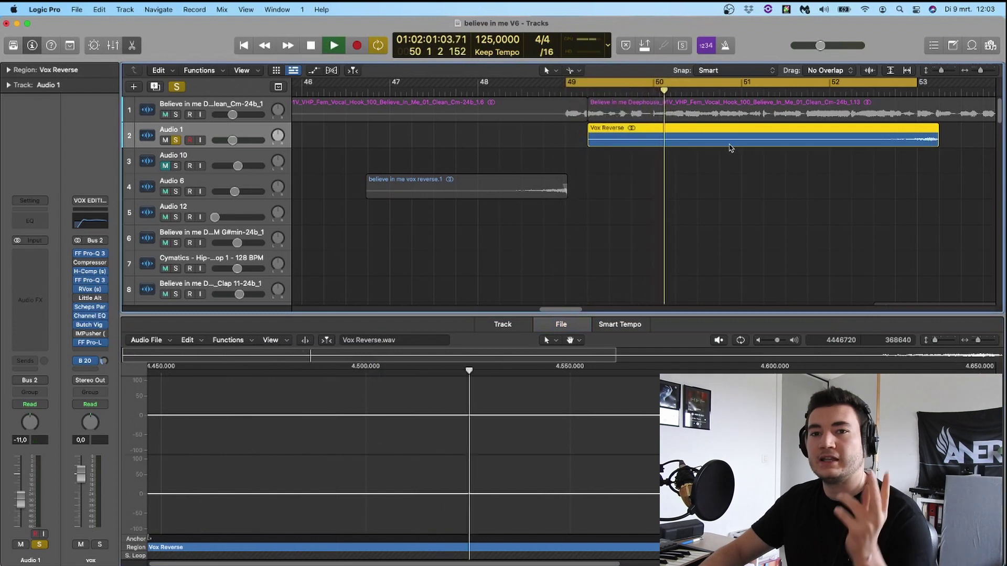
left_click_drag(925, 141, 927, 140)
left_click(928, 139)
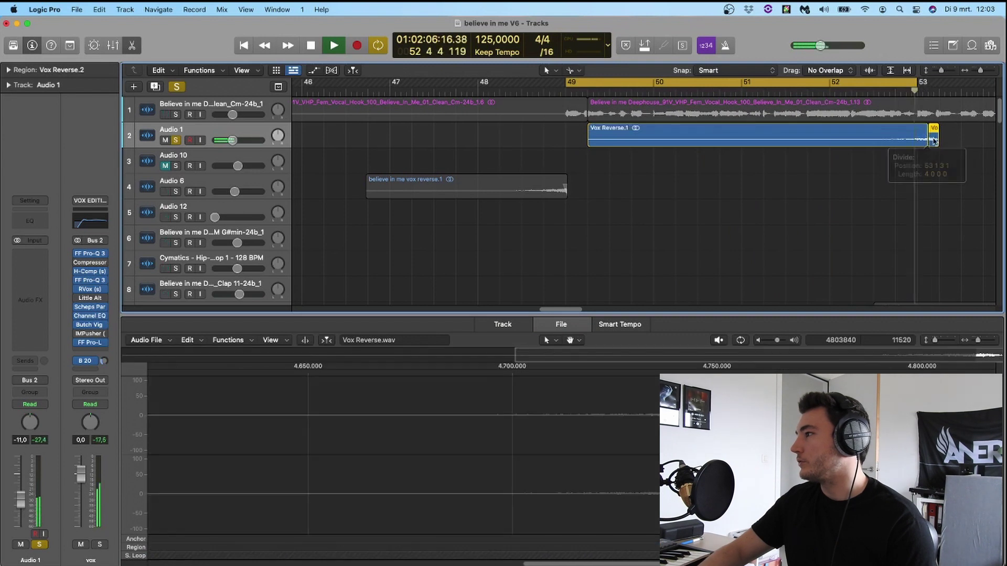
Step: Move the trimmed reversed region earlier so it ends at bar 49, and turn cycle mode off
left_click_drag(910, 135, 570, 108)
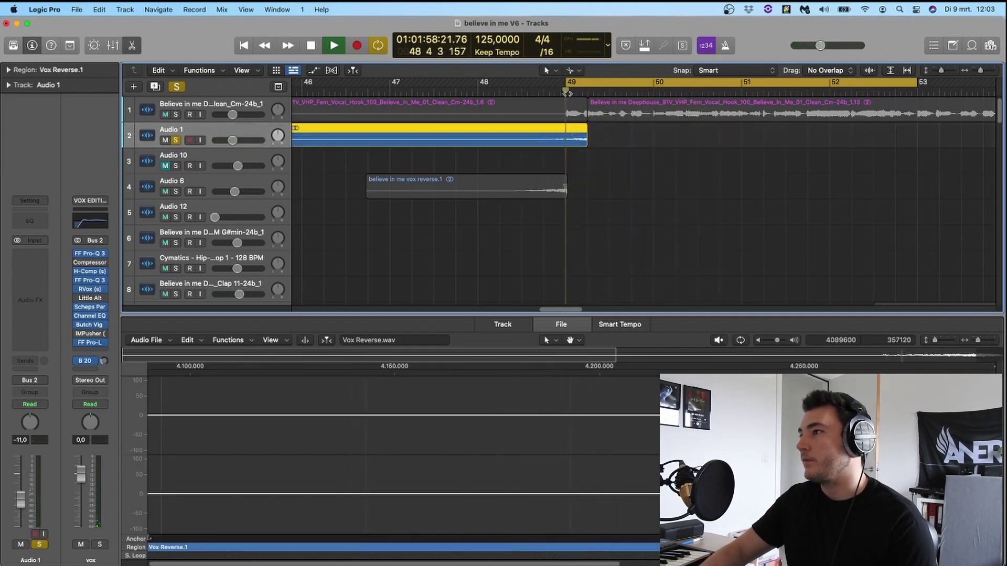
left_click(575, 87)
key("space")
left_click_drag(574, 140, 552, 139)
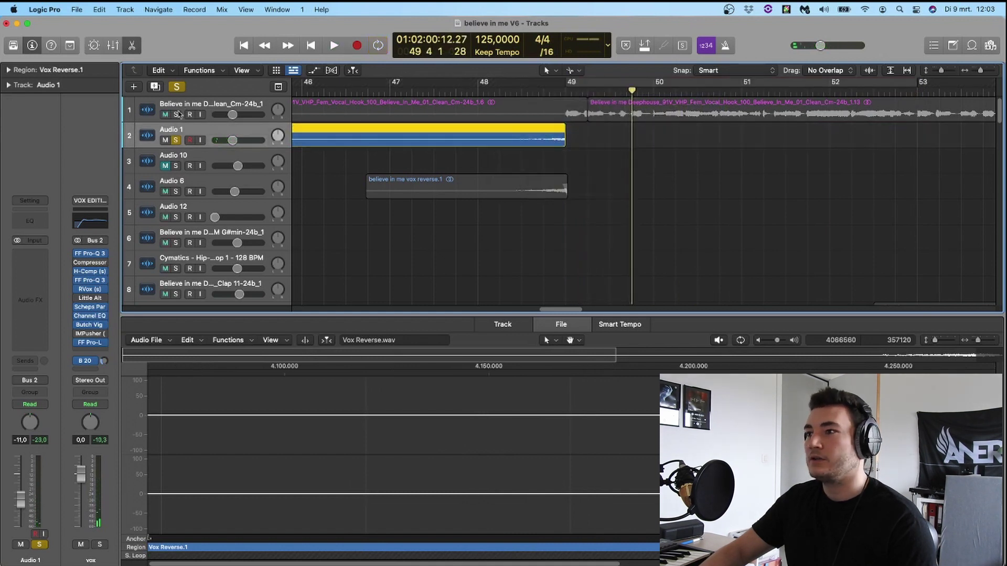
Step: Solo the lead vocal track alongside Audio 1, close the editor and audition the transition into bar 49
left_click(176, 115)
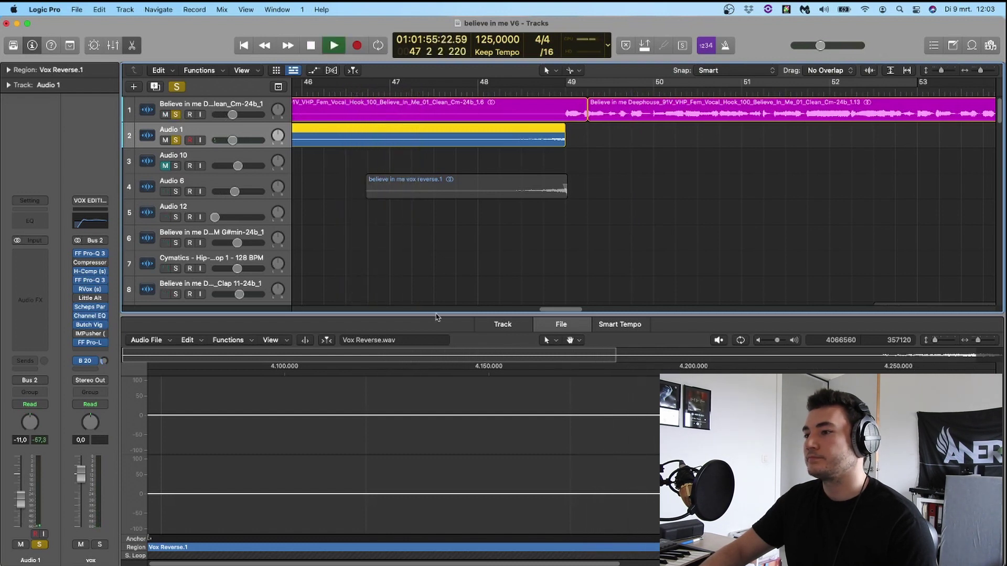
key("e")
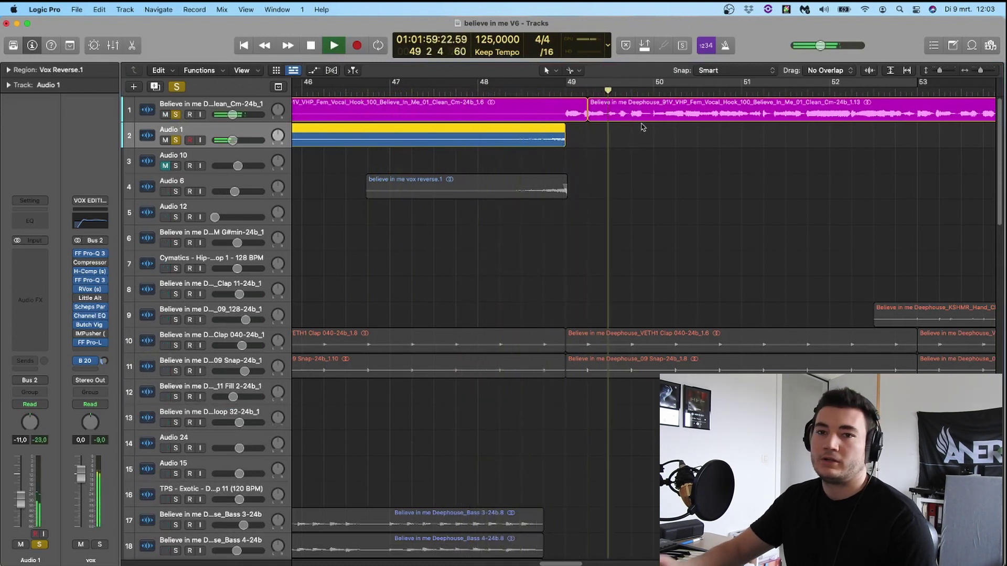
key("space")
Step: Duplicate the Audio 1 track and move the reversed region onto the new Audio 2 track, ending at bar 45
key("super+Left")
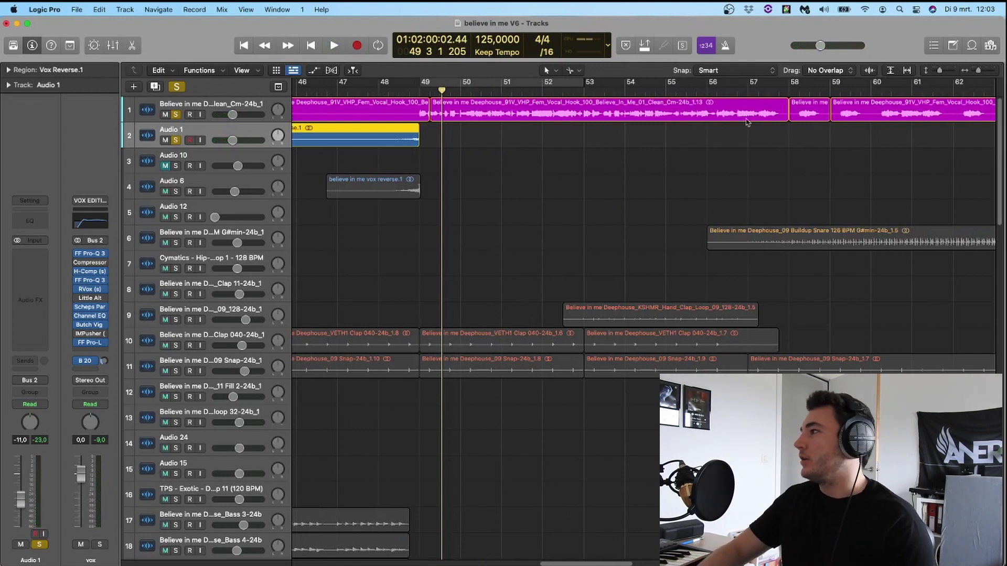
key("super+Left")
key("super+Left")
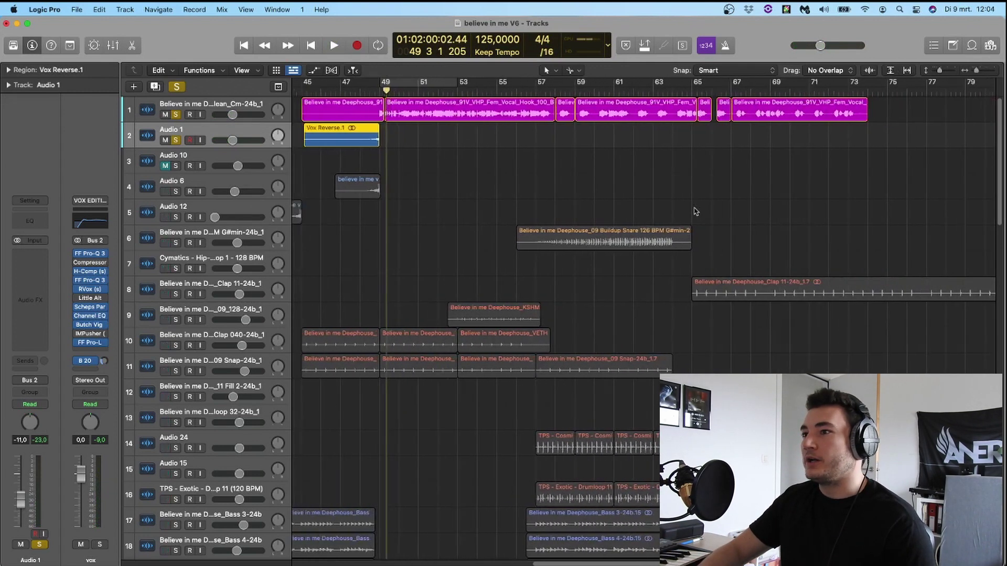
left_click(470, 214)
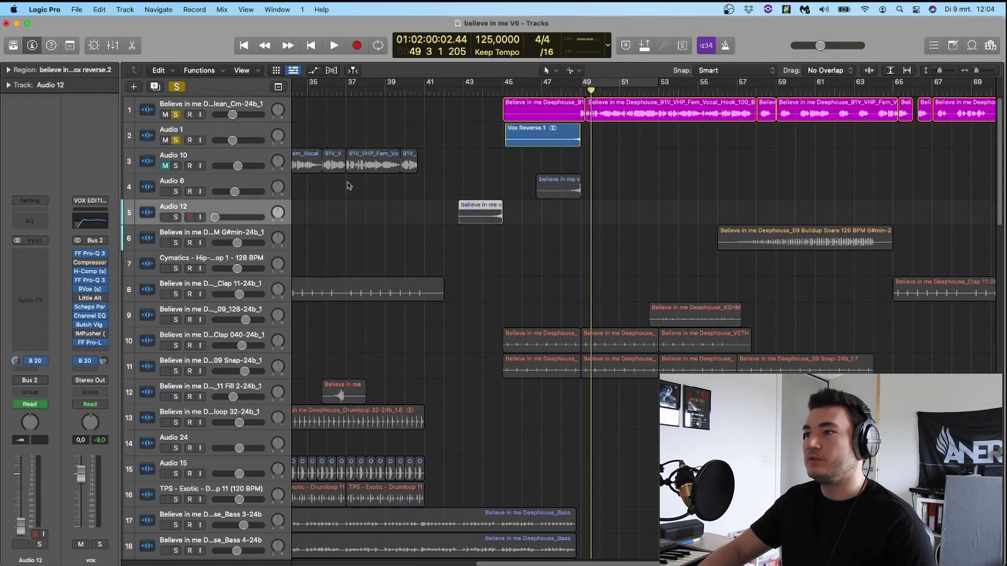
left_click_drag(545, 139, 479, 158)
left_click(155, 88)
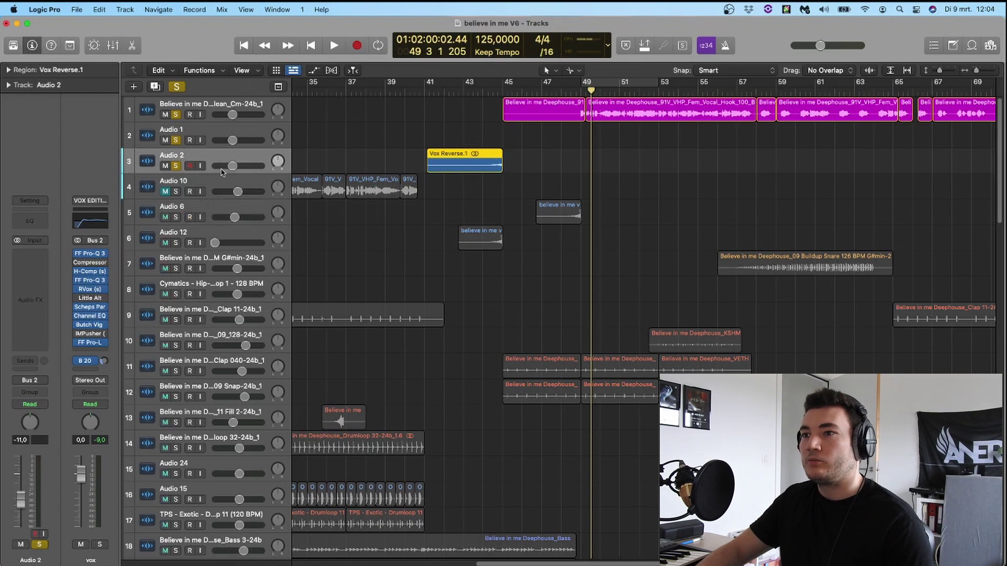
Step: Lower the Audio 2 volume to minimum and add a pre-fader send to the Bus 20 reverb
left_click_drag(233, 167, 214, 166)
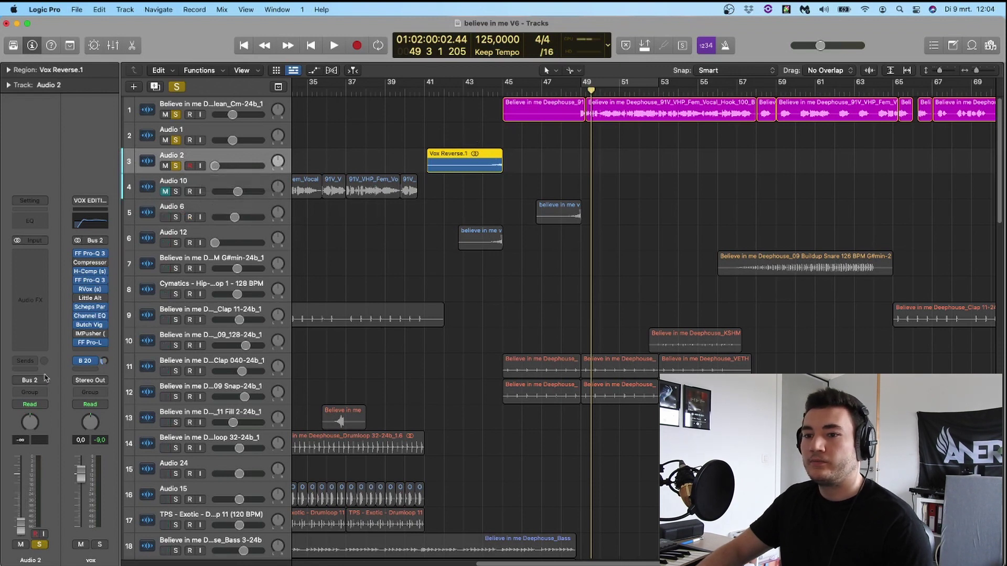
left_click(26, 363)
mouse_move(29, 377)
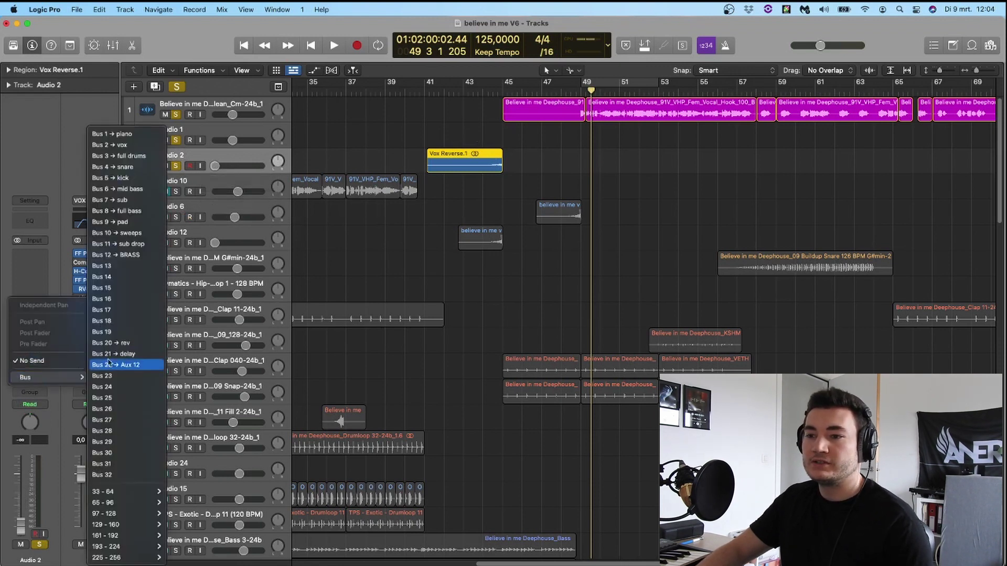
left_click(114, 344)
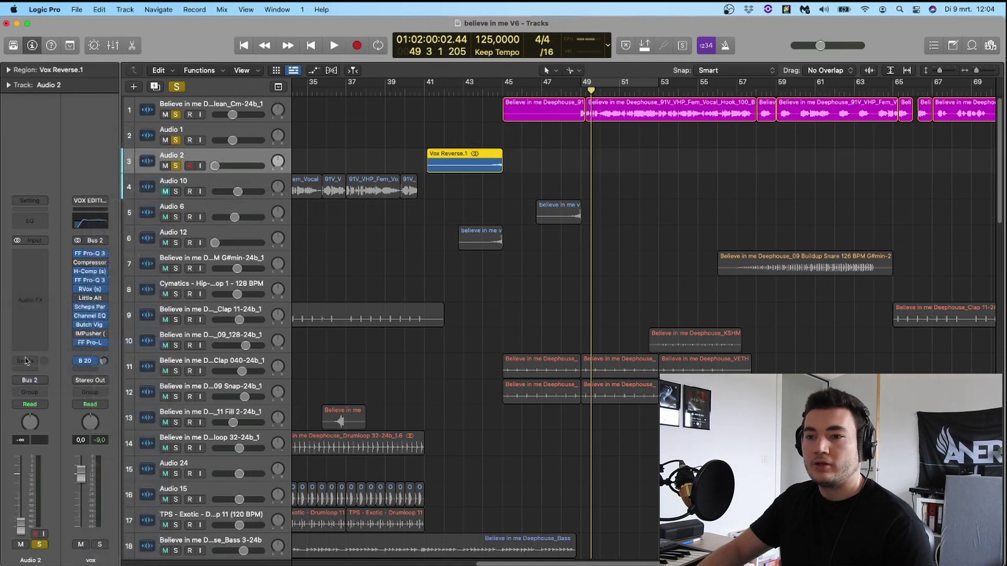
left_click(37, 362)
left_click(57, 416)
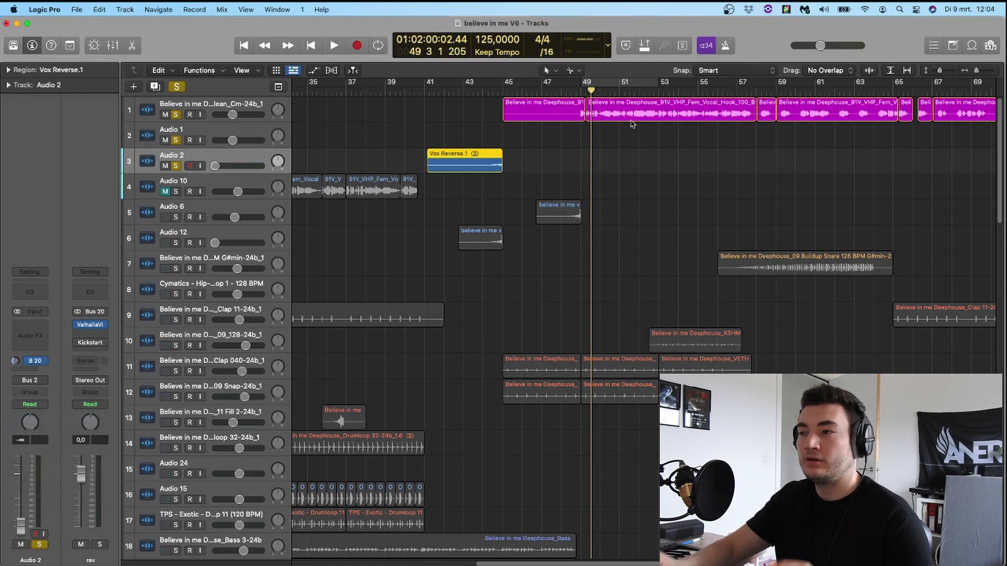
Step: Play from about bar 41 to audition only the reverb of the reversed region on Audio 2
left_click(442, 95)
key("space")
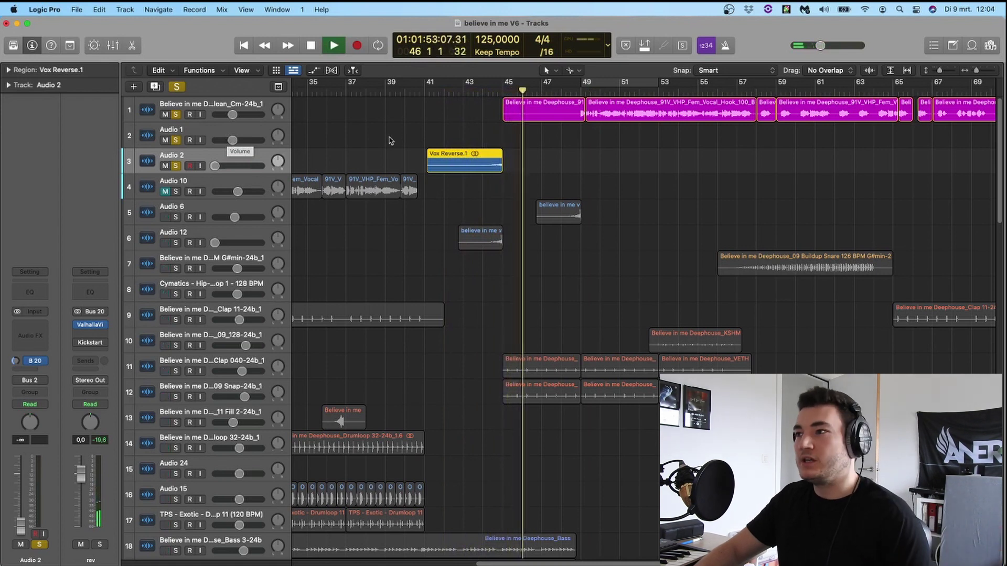
left_click(444, 91)
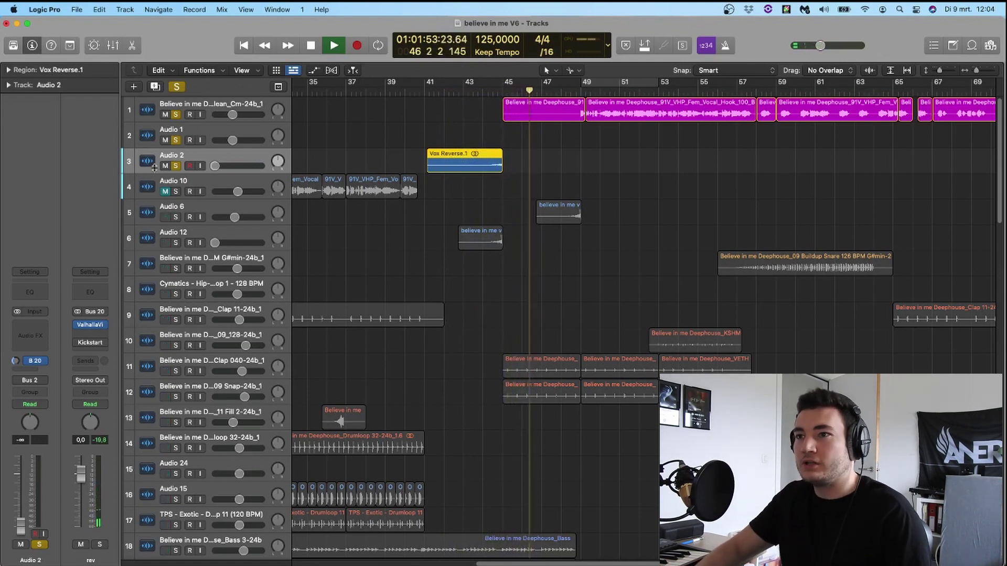
Step: Mute Audio 2, turn off all track solos and play the full arrangement from bar 41
left_click(165, 166)
left_click(177, 87)
left_click(430, 87)
Step: Select the existing vox reverse regions on Audio 12 and Audio 6 and listen to them in the mix up to bar 49
left_click(480, 233)
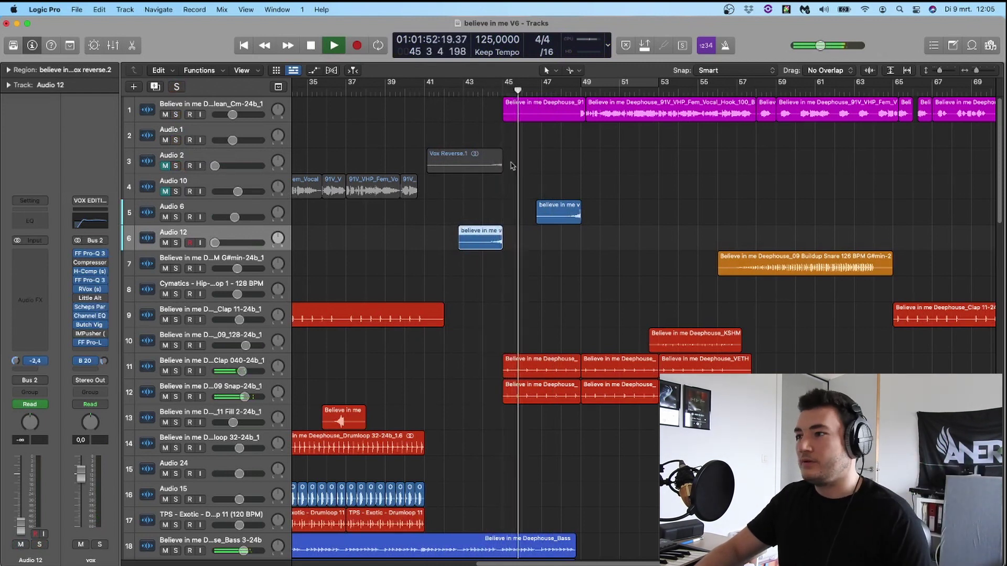
left_click(571, 215)
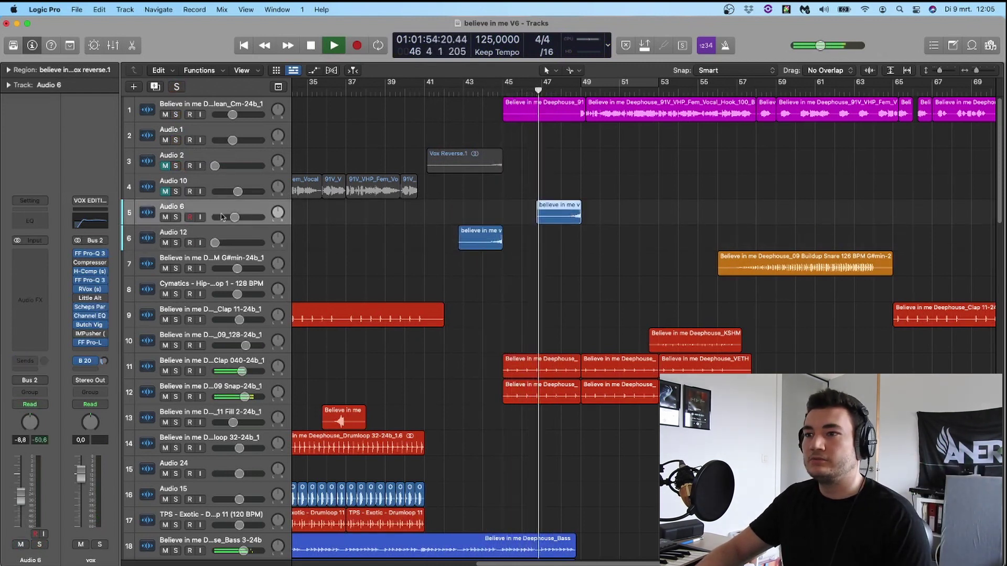
scroll(654, 159, "right", 5)
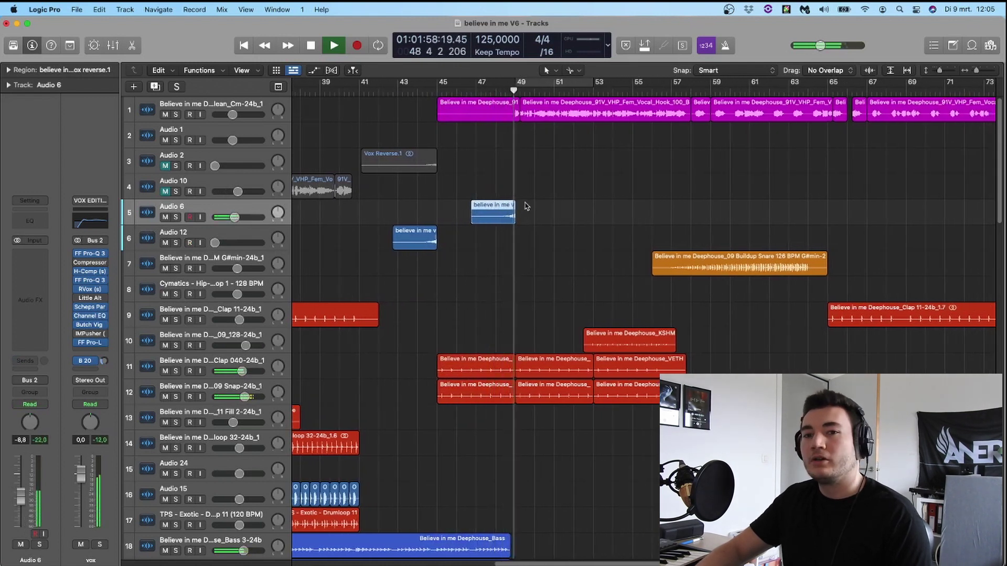
key("space")
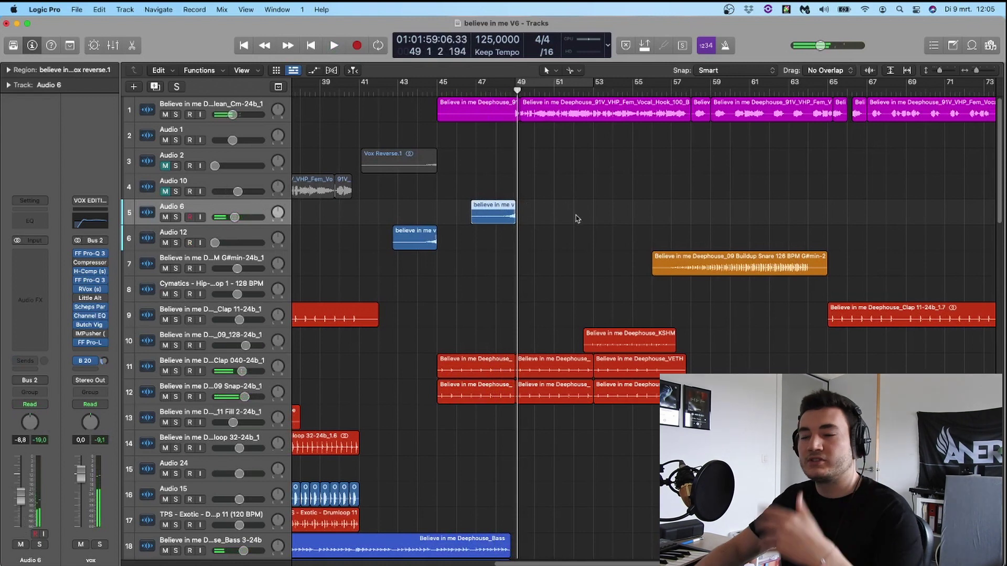
Step: Solo the buildup snare, clap, snap, fill and drum loop tracks, numbers 5 to 15, and play them
scroll(461, 174, "down", 10)
scroll(524, 181, "up", 10)
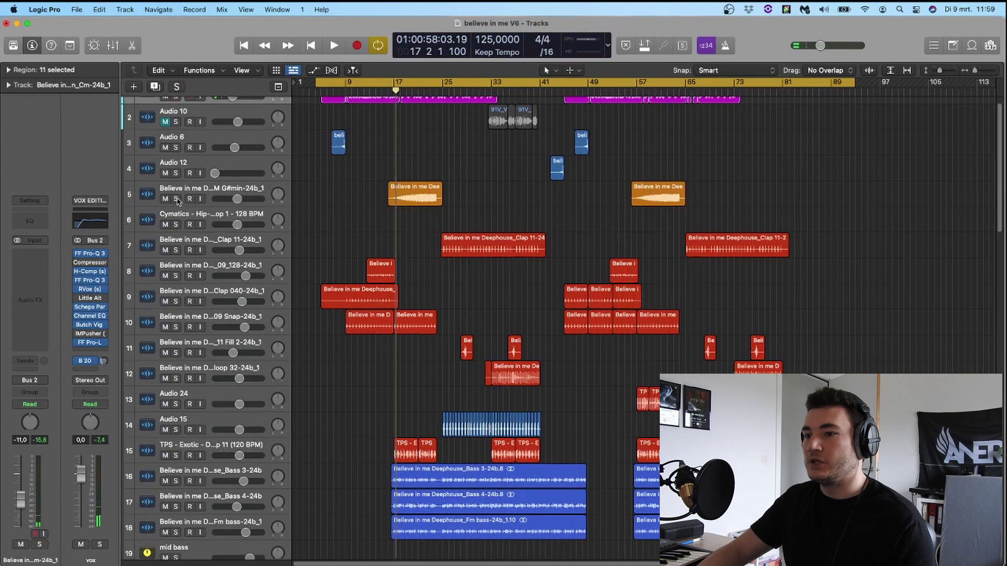
left_click_drag(176, 199, 176, 452)
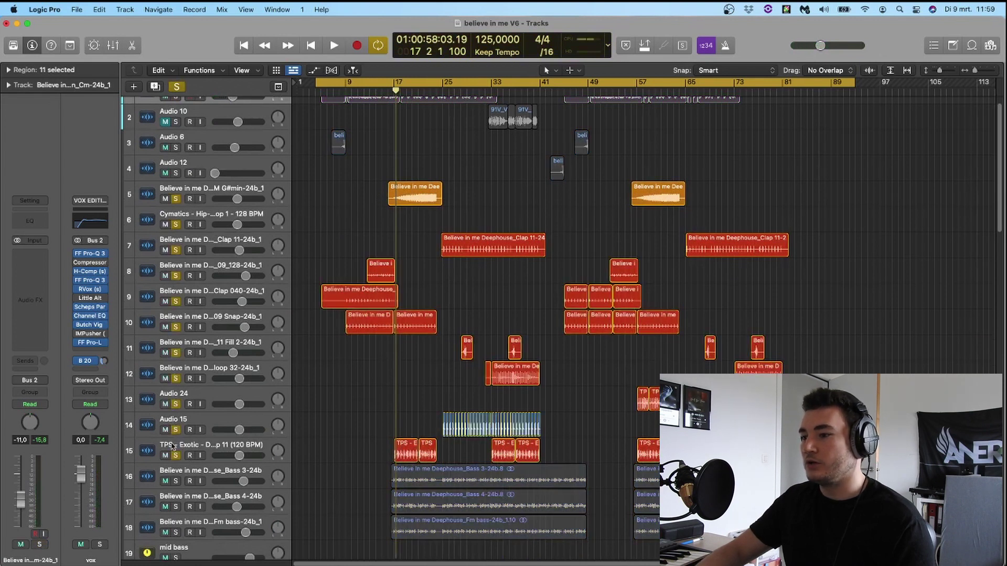
key("space")
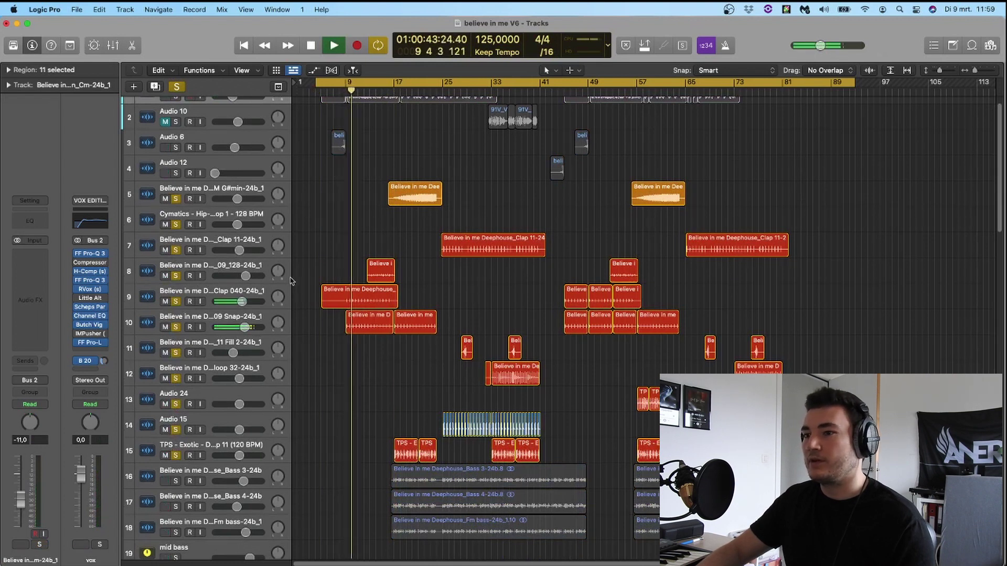
Step: Select the hand clap loop track and the TPS Exotic drum loop track to examine their channel strips during playback
left_click(198, 269)
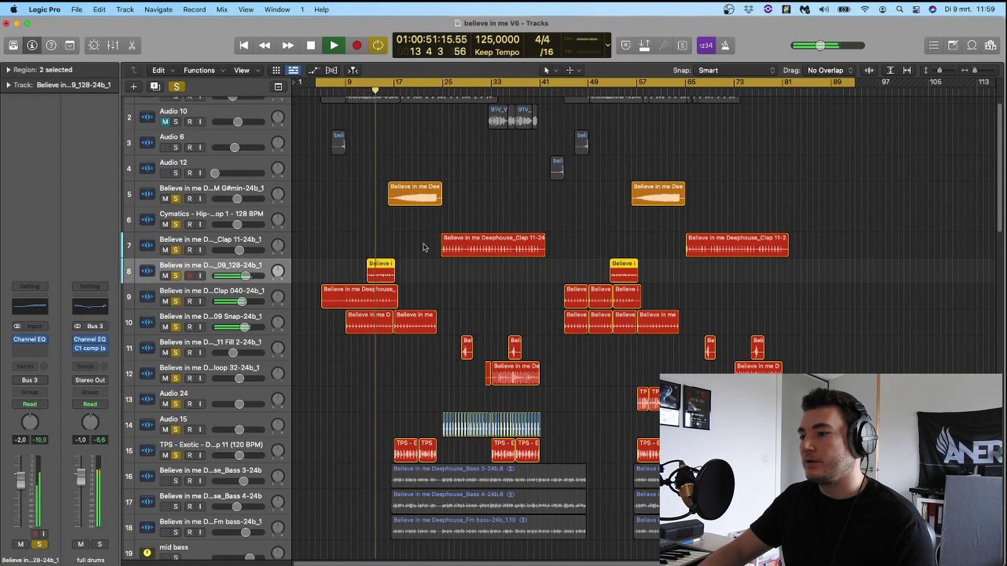
scroll(443, 274, "down", 2)
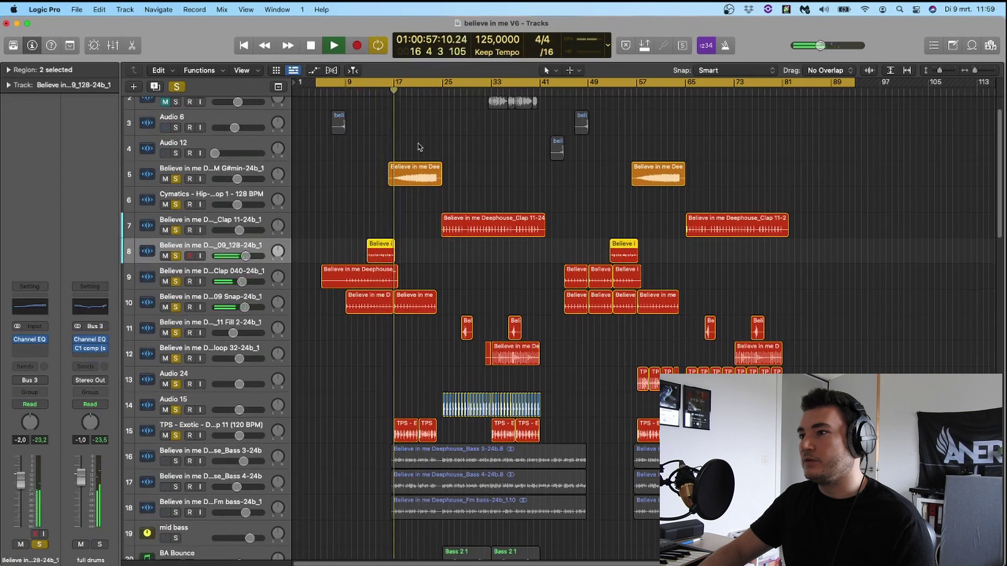
scroll(379, 328, "down", 2)
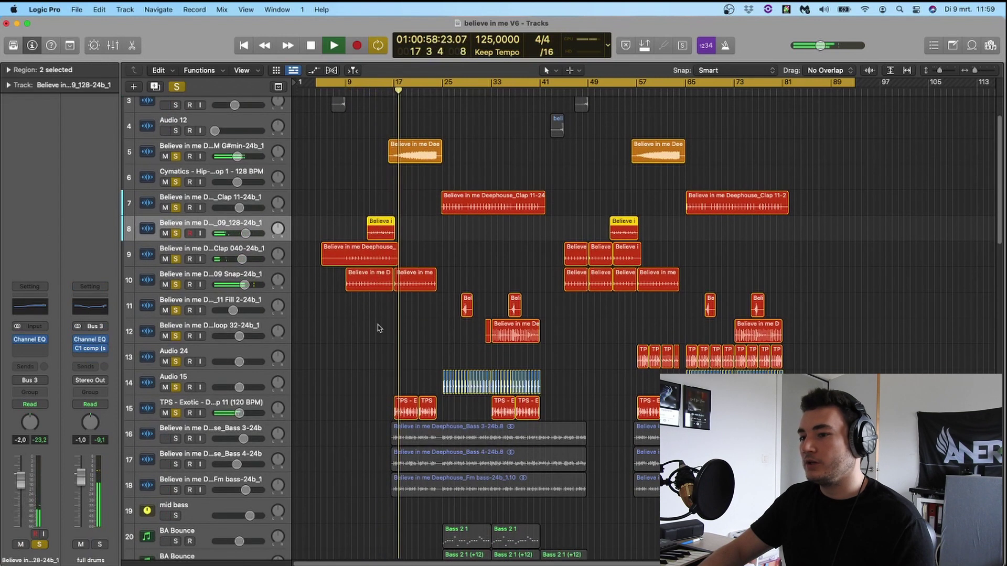
left_click(256, 407)
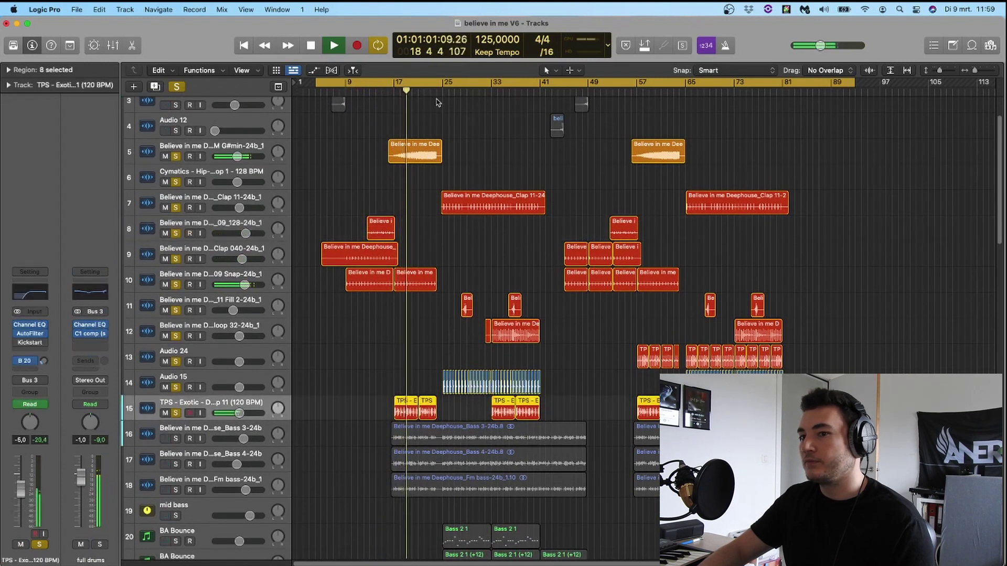
Step: Open the full drums bus's Channel EQ and C1 compressor to review their settings, and close both plug-ins
left_click(91, 326)
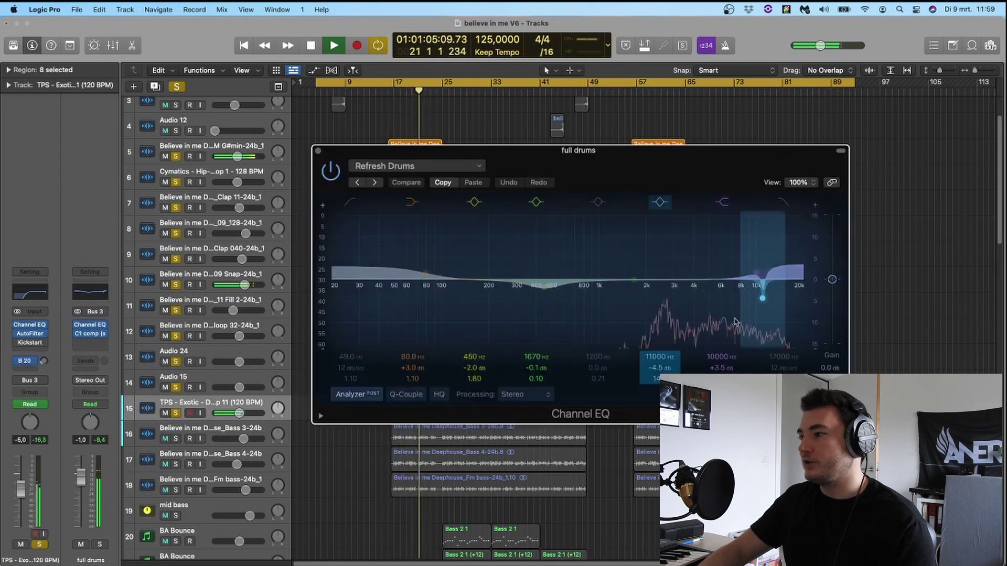
left_click(90, 335)
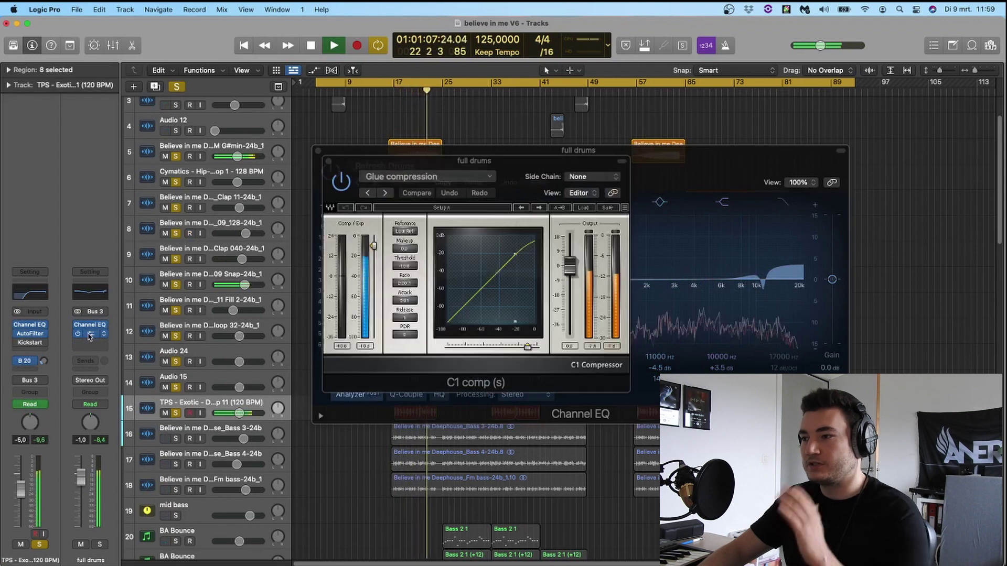
left_click(326, 161)
left_click(318, 151)
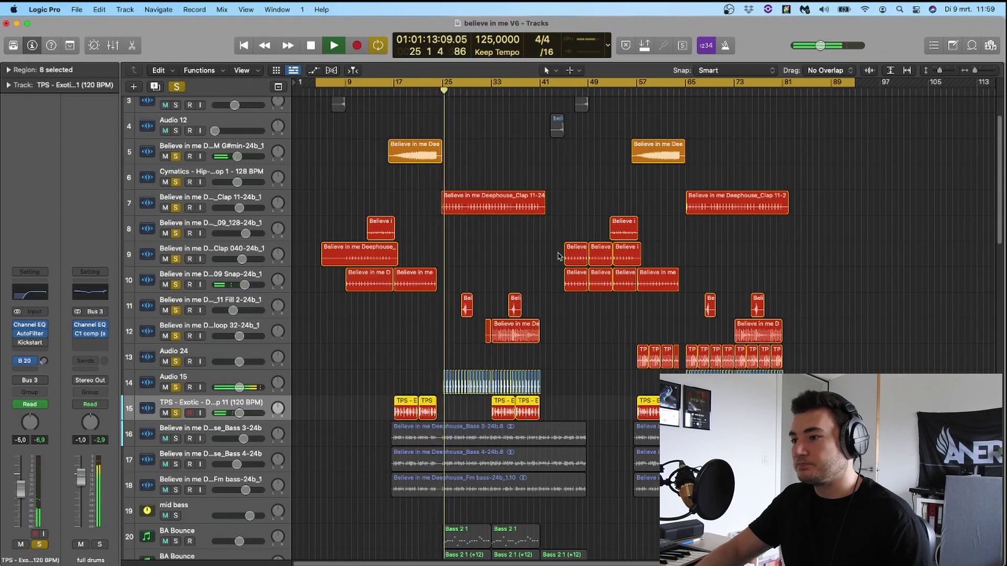
Step: Review the Channel EQ curve on the Audio 15 kick track during playback and close the plug-in
left_click(261, 376)
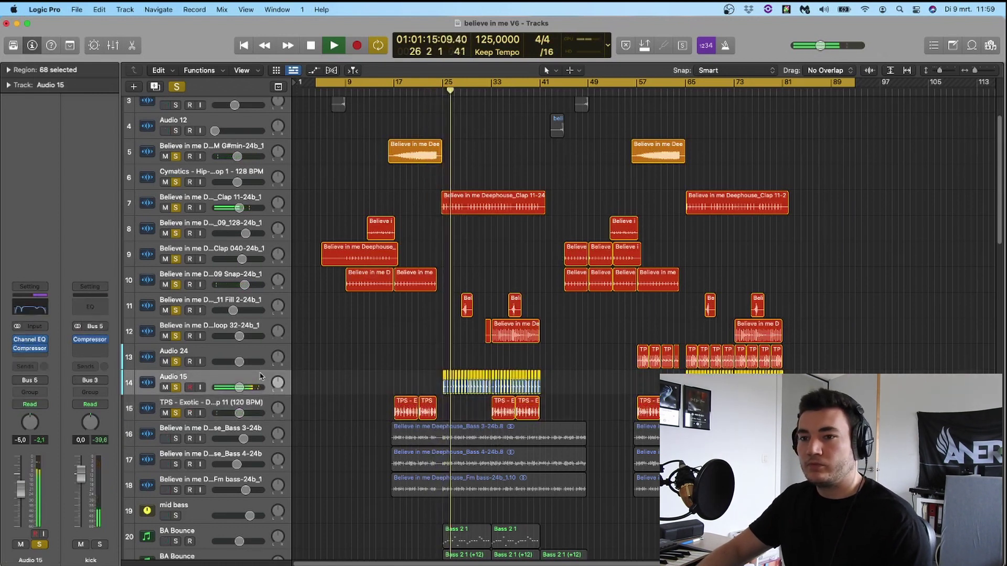
left_click(32, 313)
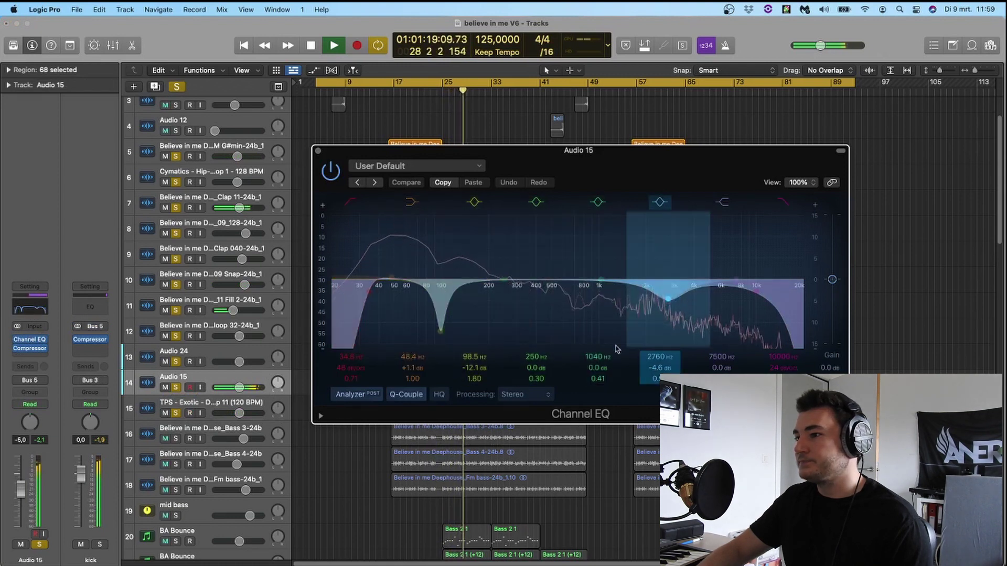
left_click(318, 152)
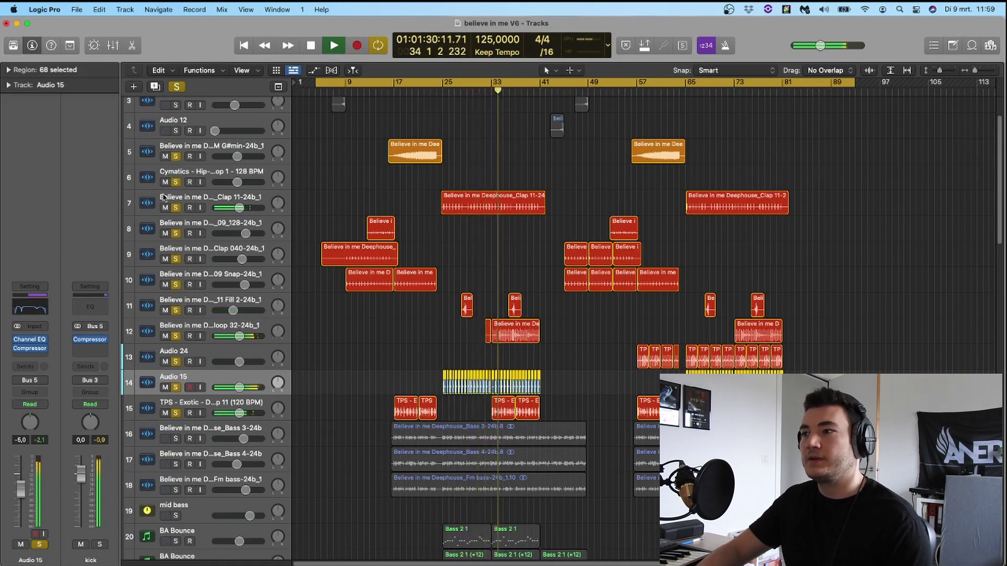
Step: Clear all the drum track solos and stop playback
scroll(498, 232, "up", 3)
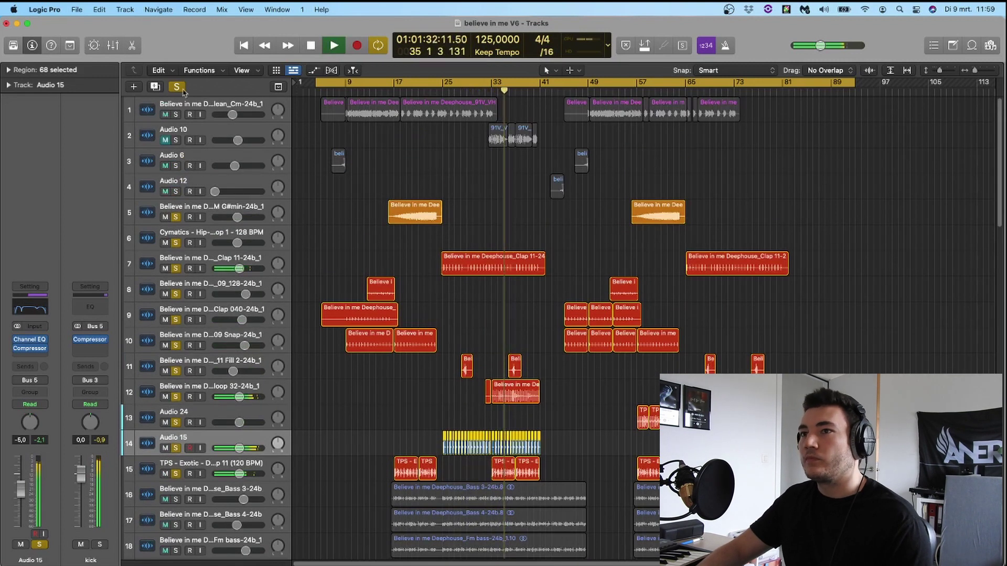
left_click(176, 87)
key("space")
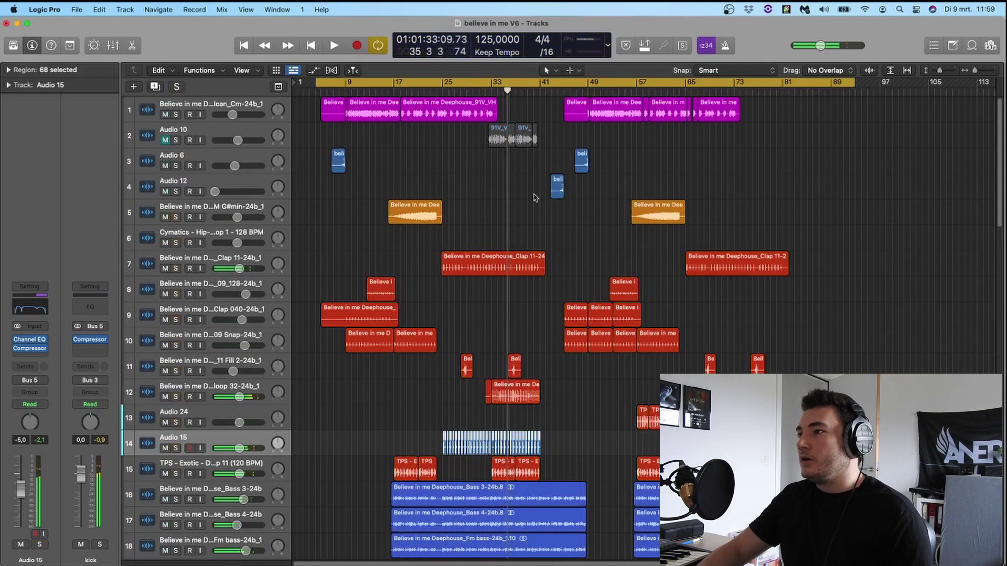
scroll(524, 167, "right", 2)
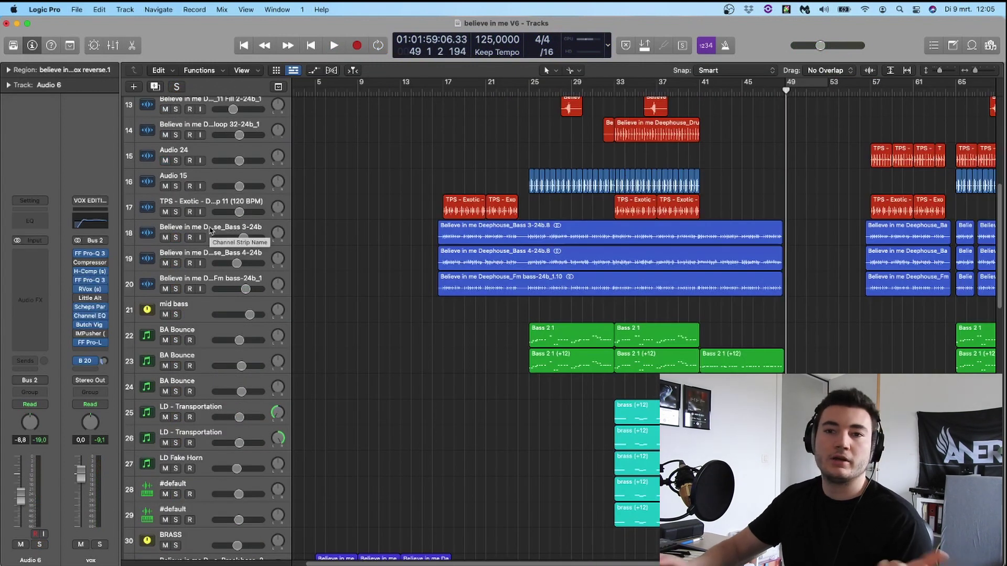
Step: Select the mid bass audio regions on tracks 18 to 20 and the BA Bounce tracks 22 and 23 to inspect their channel strips
left_click_drag(402, 239, 822, 312)
left_click(822, 311)
scroll(576, 299, "left", 10)
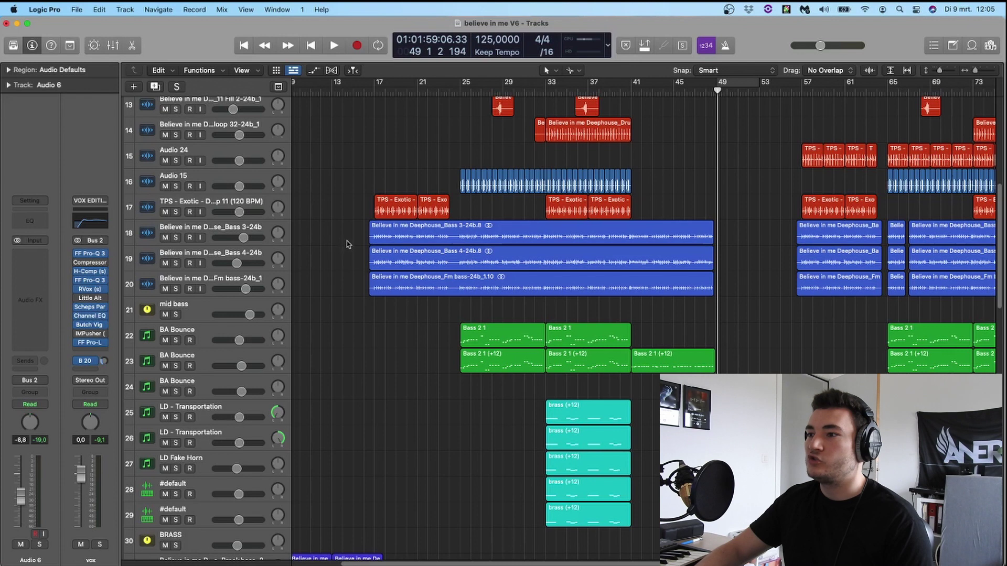
left_click_drag(346, 243, 378, 283)
left_click_drag(776, 254, 818, 281)
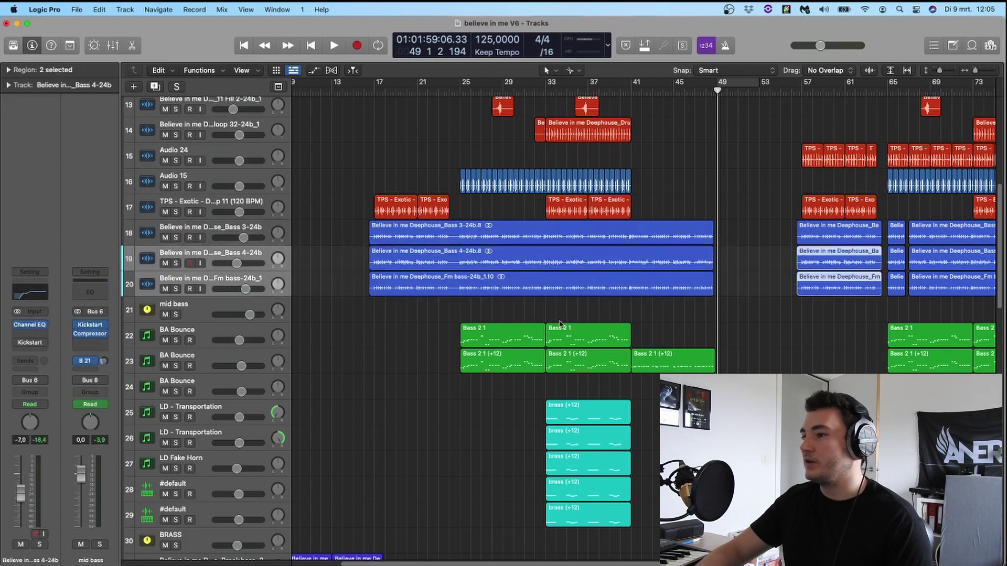
left_click(188, 341)
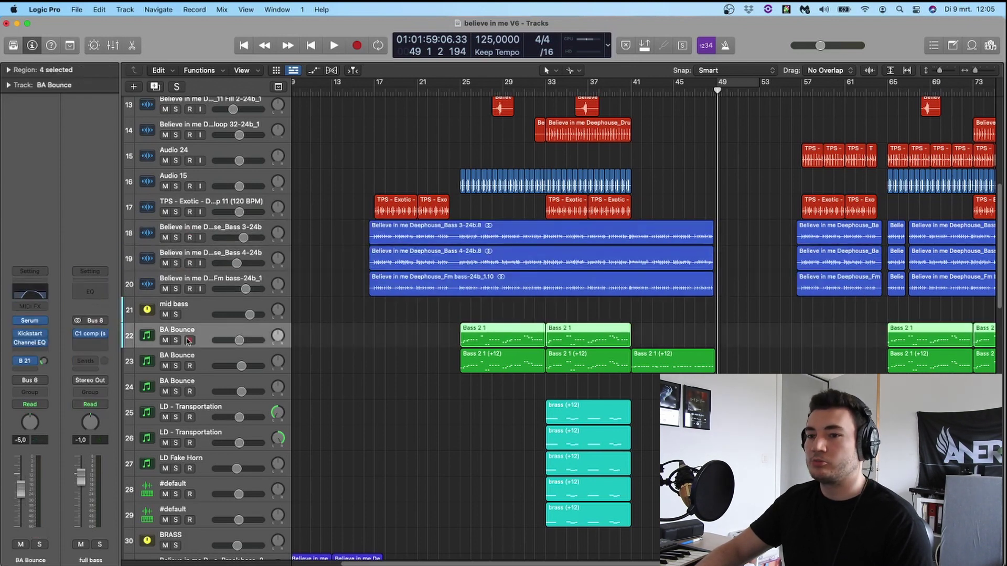
left_click(207, 360)
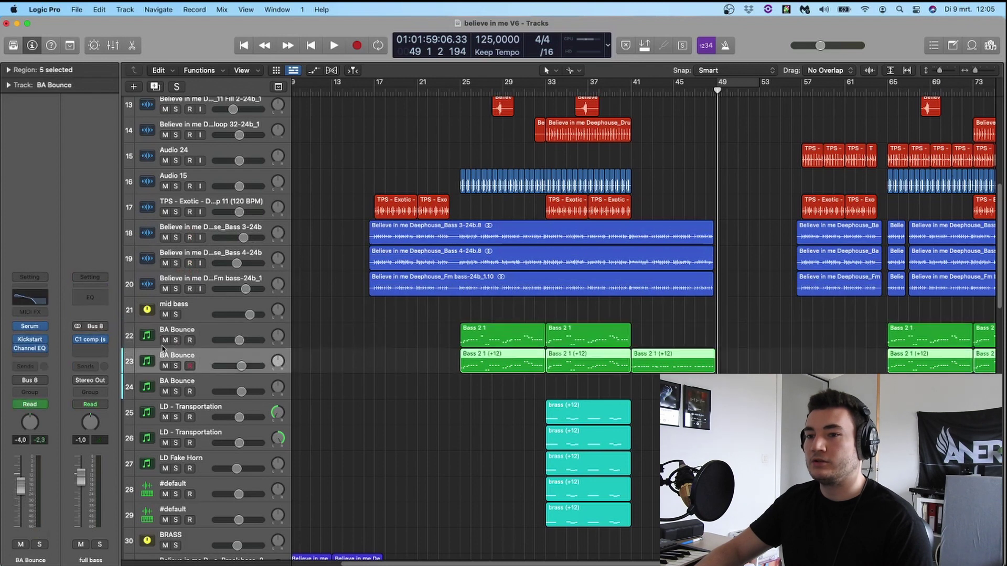
Step: Solo the mid bass stack and play it from bar 17
scroll(356, 320, "up", 3)
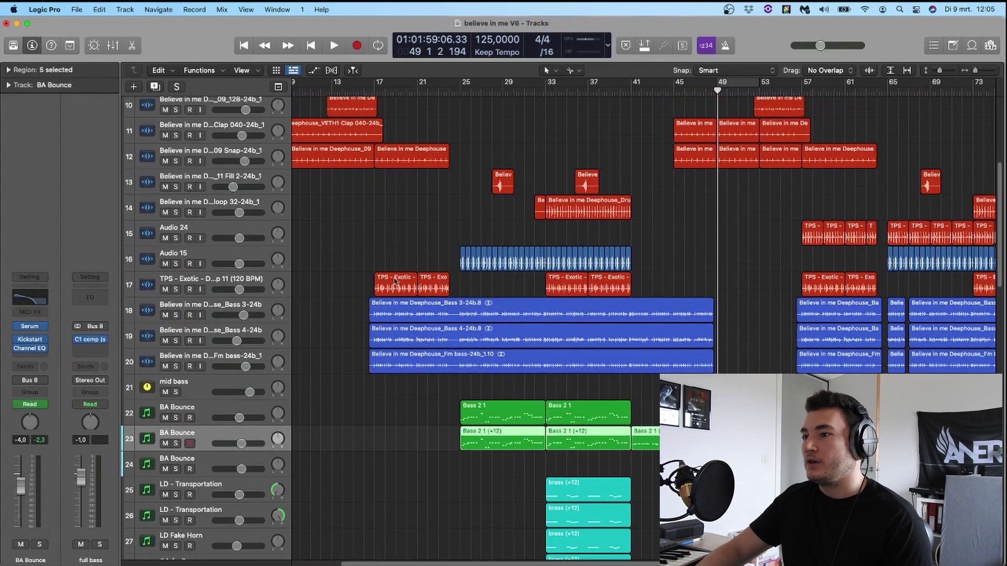
left_click(175, 392)
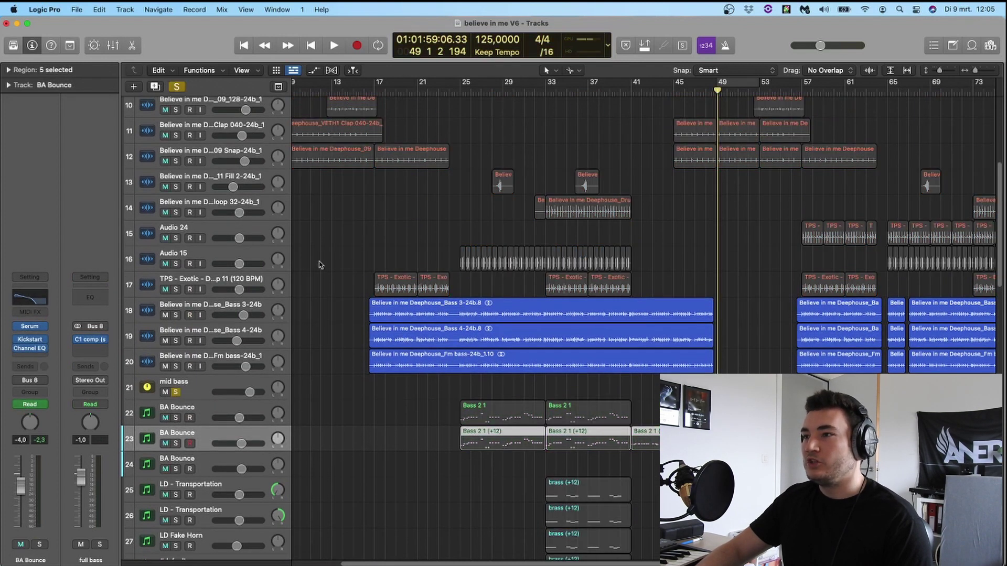
left_click(374, 90)
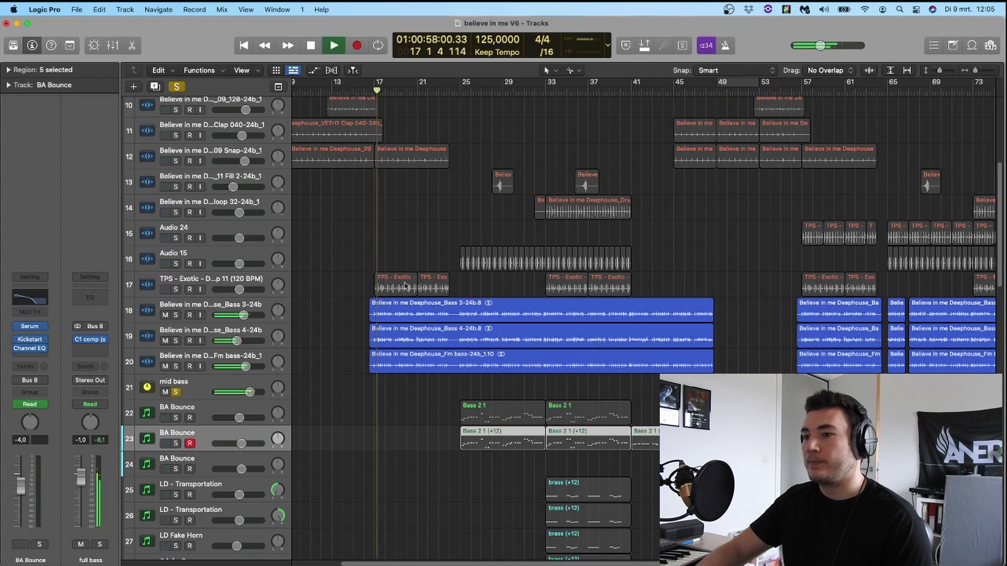
Step: Open the CLA EchoSphere plug-in on the mid bass stack's Bus 21 delay send and move its window clear of the regions
left_click(221, 385)
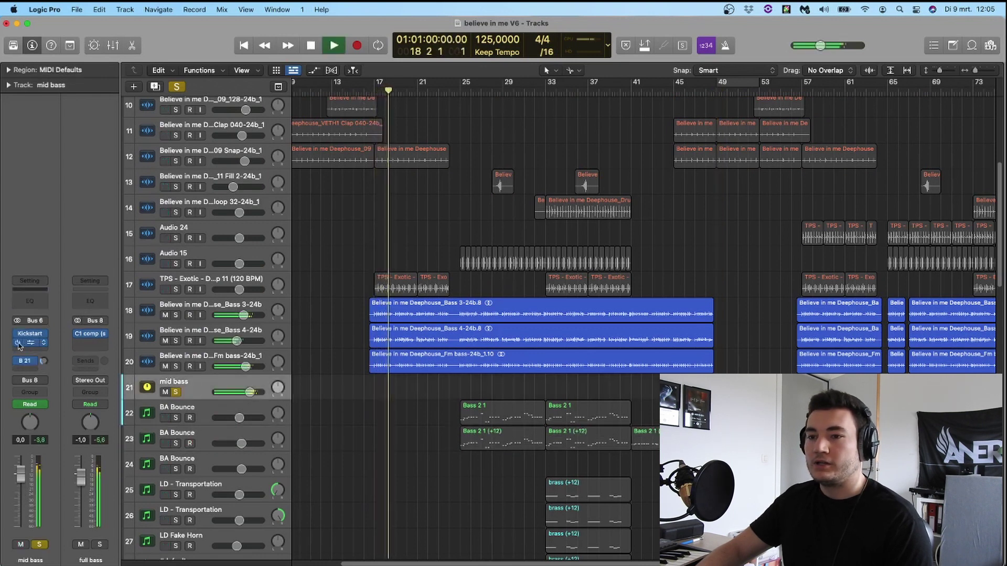
left_click(25, 361)
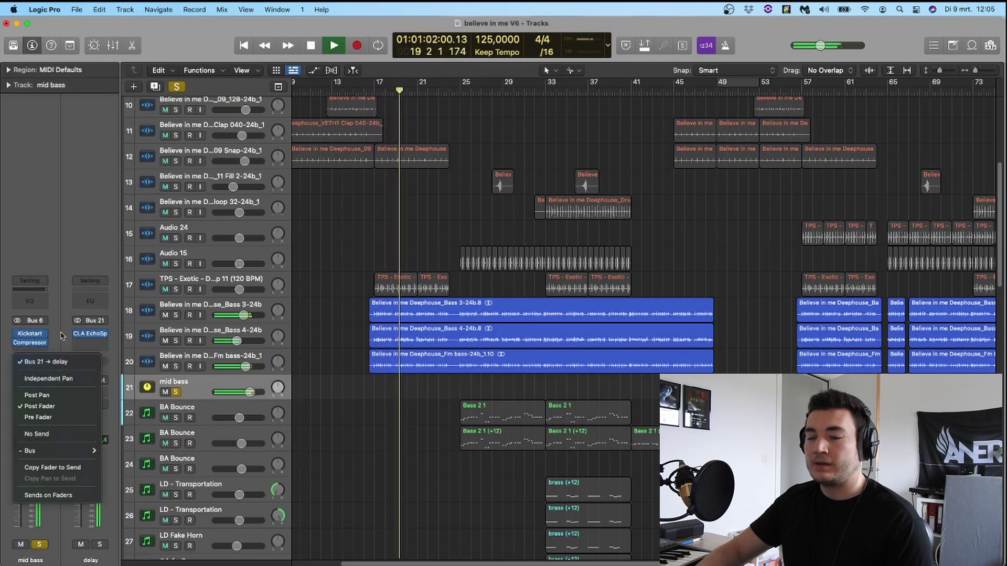
left_click(31, 360)
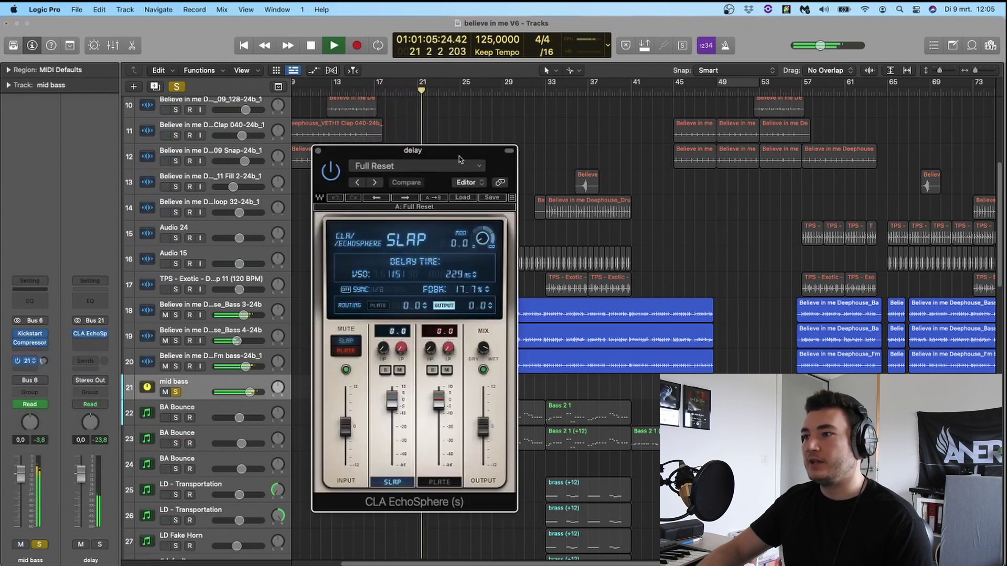
left_click_drag(459, 159, 735, 177)
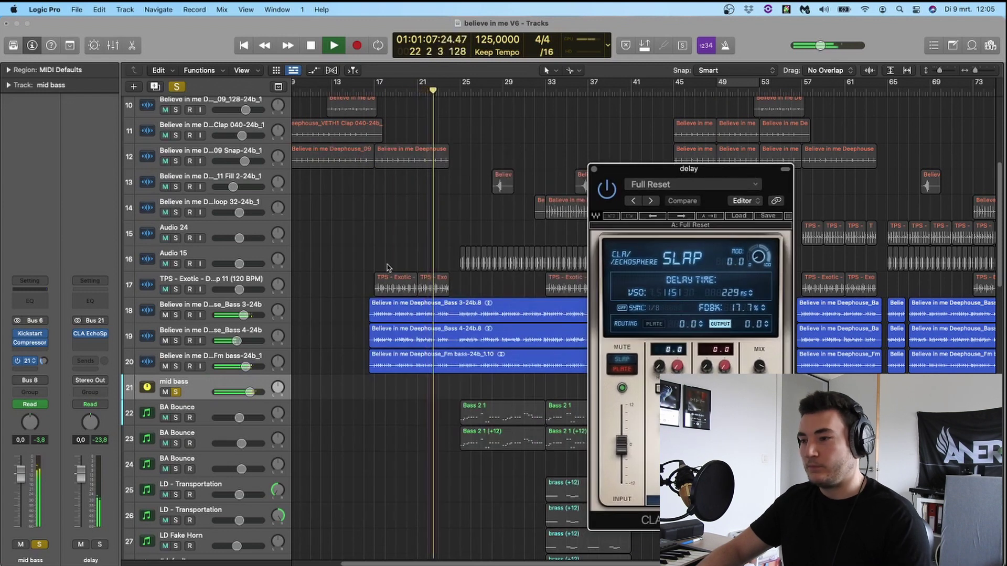
Step: Display the mid bass stack's Send 1 delay automation and listen to it up to bar 33
key("a")
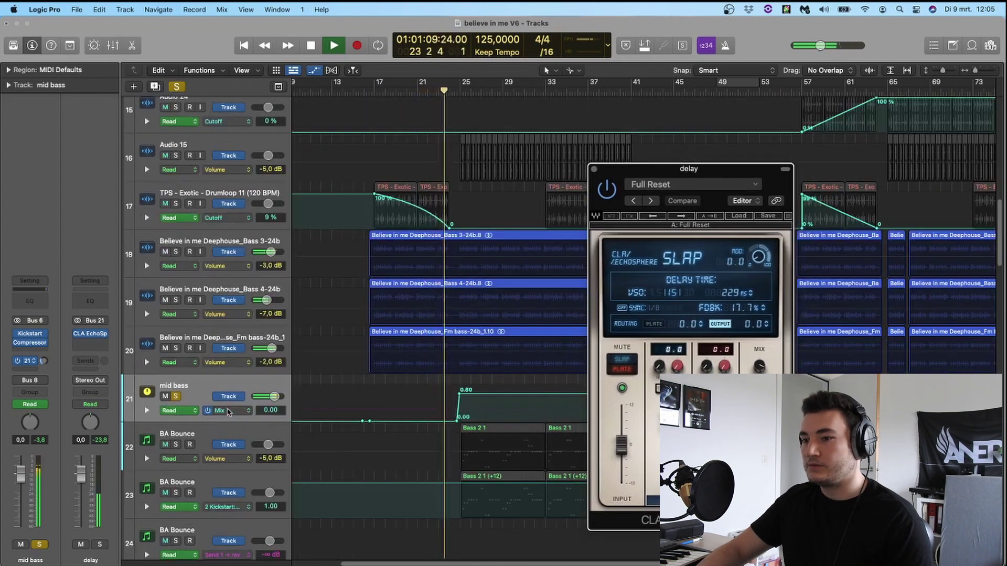
left_click(243, 412)
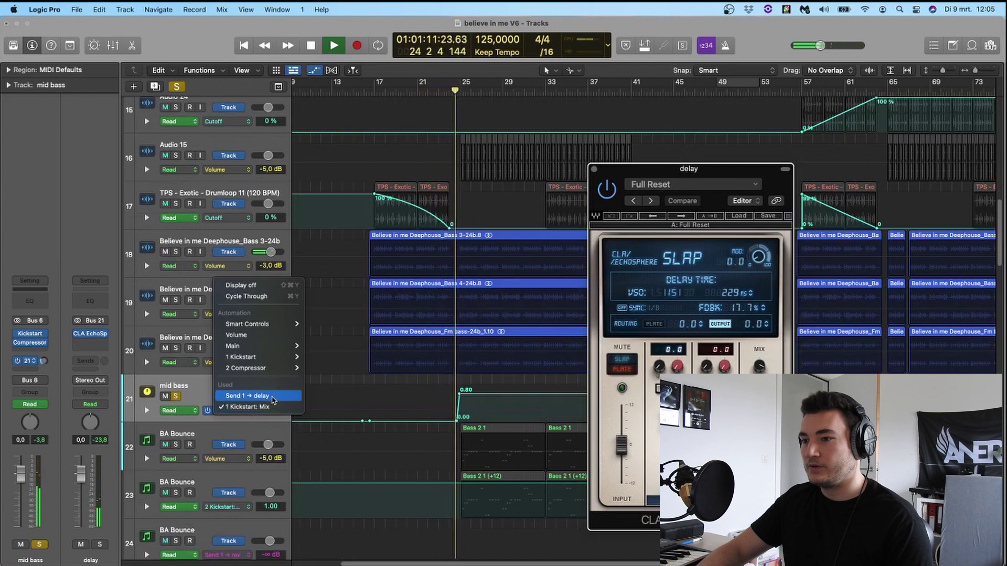
left_click(251, 396)
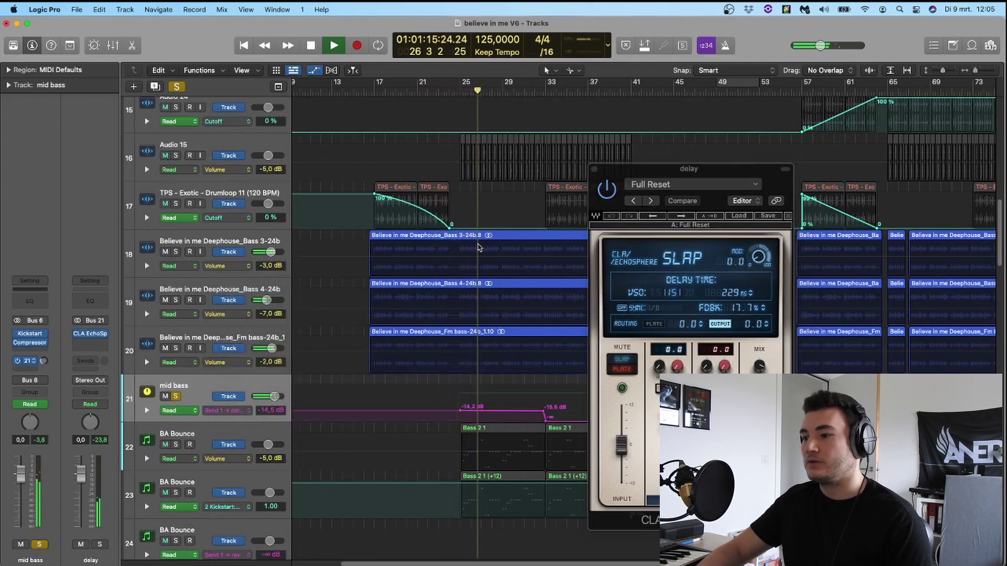
mouse_move(77, 335)
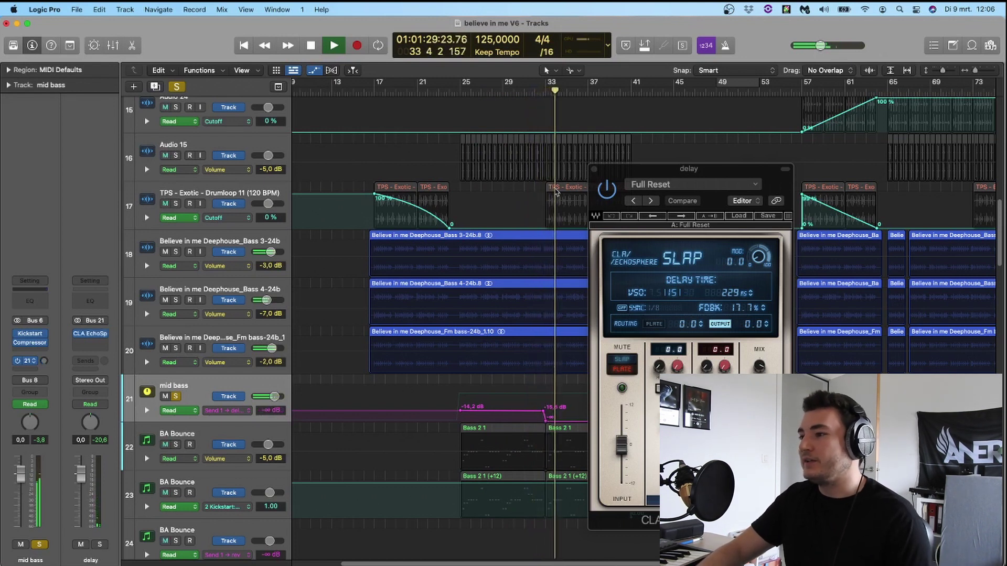
key("space")
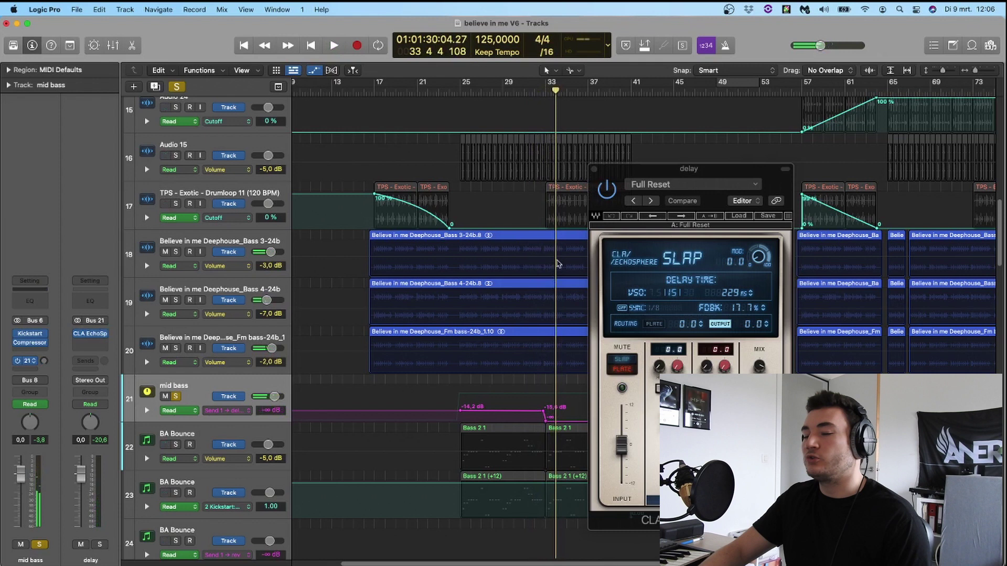
Step: Close the CLA EchoSphere delay plug-in and unsolo the mid bass stack
left_click(555, 347)
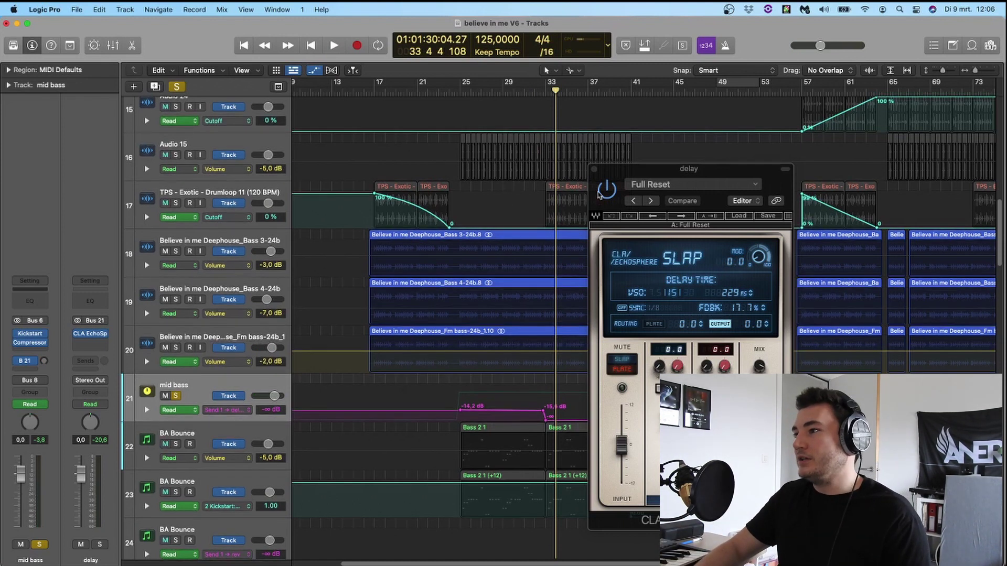
left_click(594, 169)
scroll(619, 374, "down", 5)
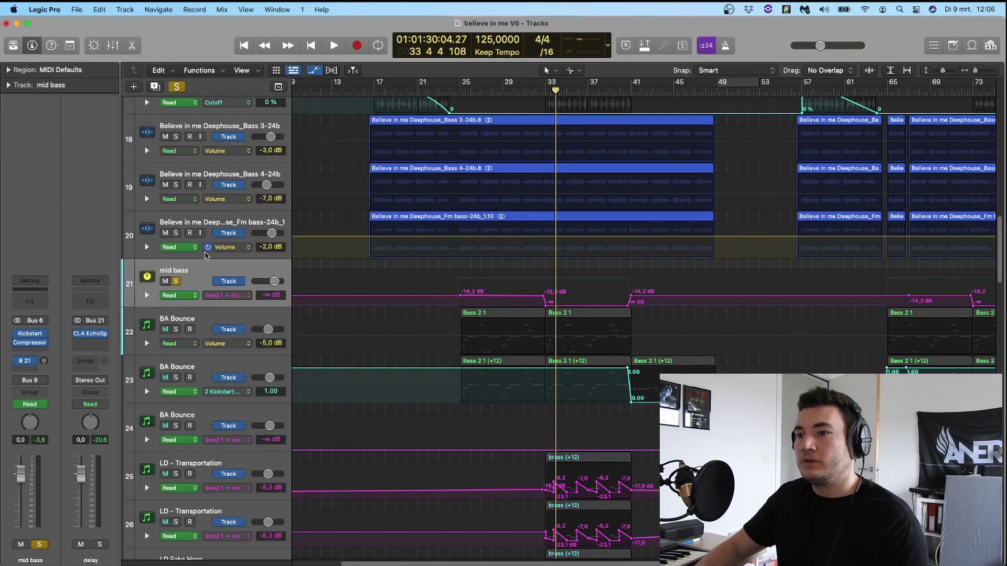
left_click(176, 281)
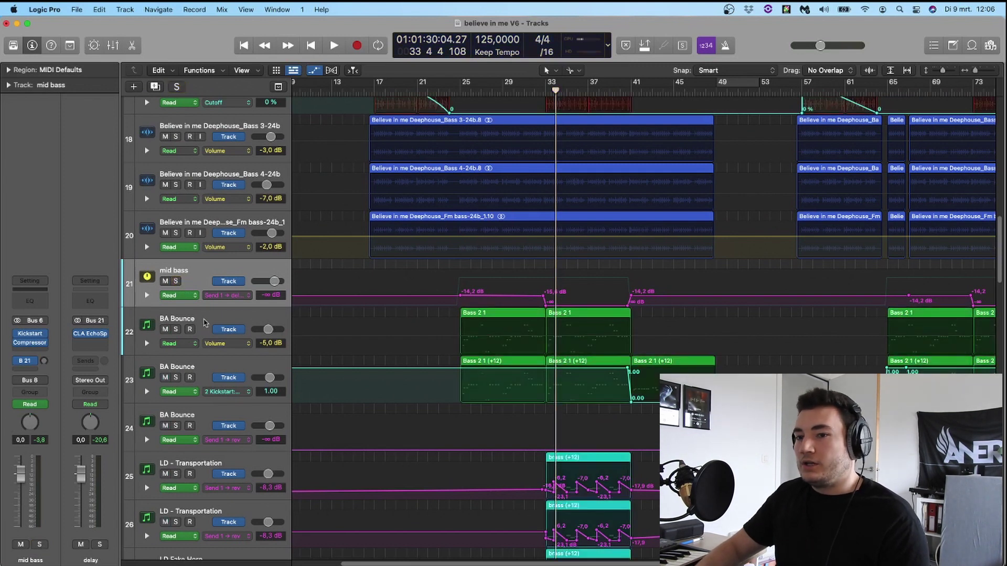
Step: Solo the BA Bounce track 22 and play it from bar 25
left_click(204, 322)
left_click(166, 329)
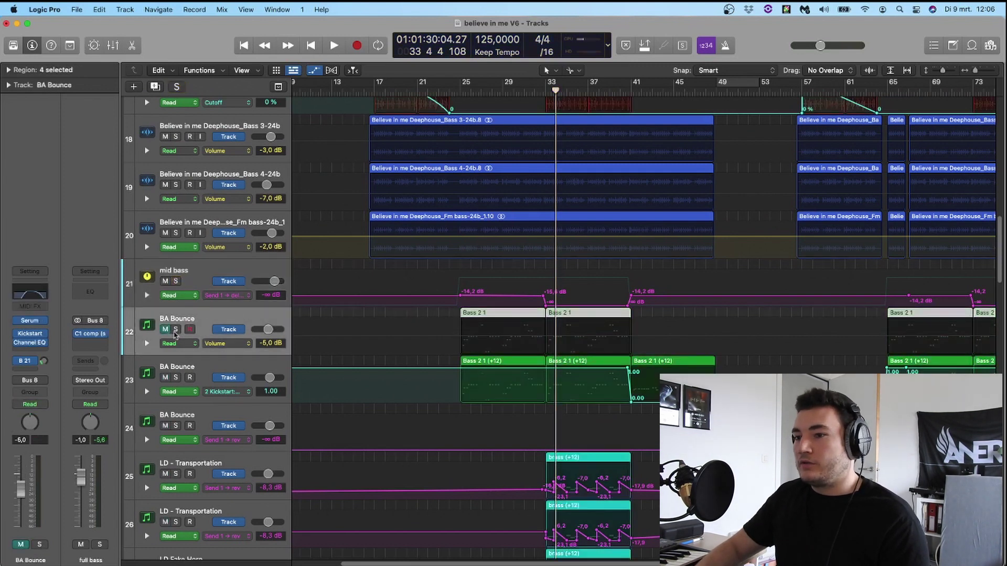
left_click(176, 330)
key("space")
left_click(459, 92)
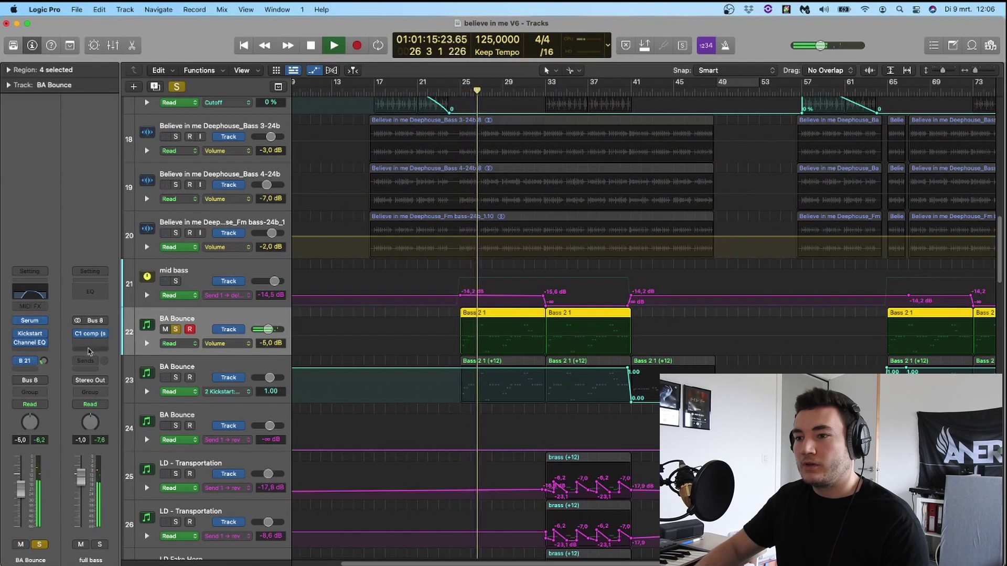
Step: Switch the solo from BA Bounce track 22 to track 23, and clear it to hear the full mix
left_click(176, 377)
left_click(176, 329)
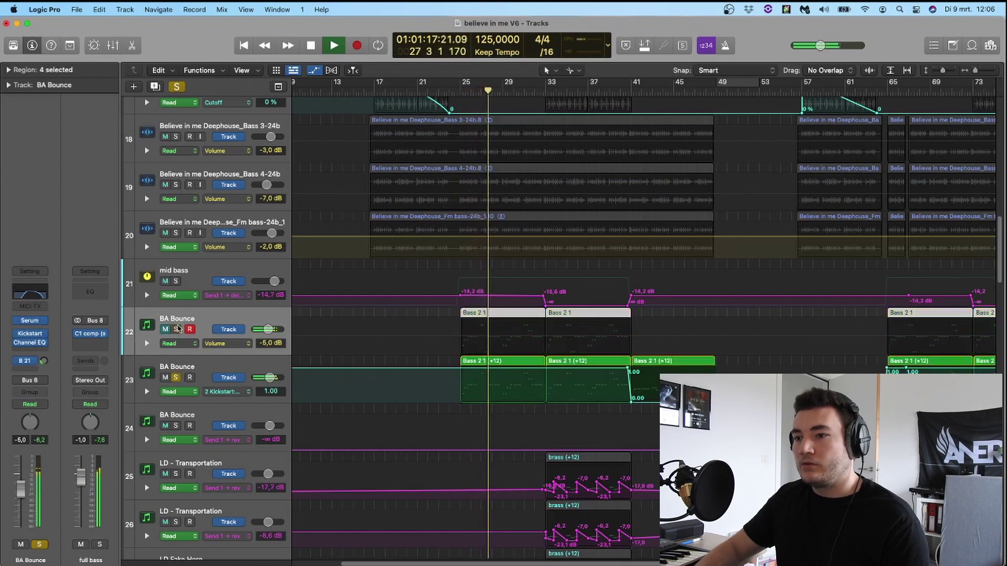
key("s")
scroll(522, 209, "down", 3)
scroll(522, 210, "up", 10)
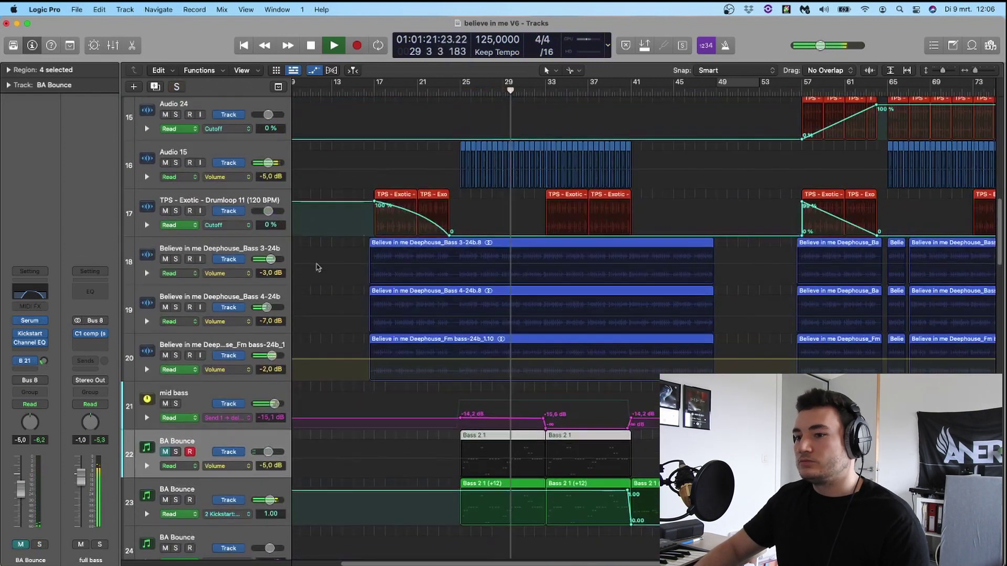
Step: Solo the mid bass stack together with BA Bounce tracks 22 and 23 during playback
left_click(176, 404)
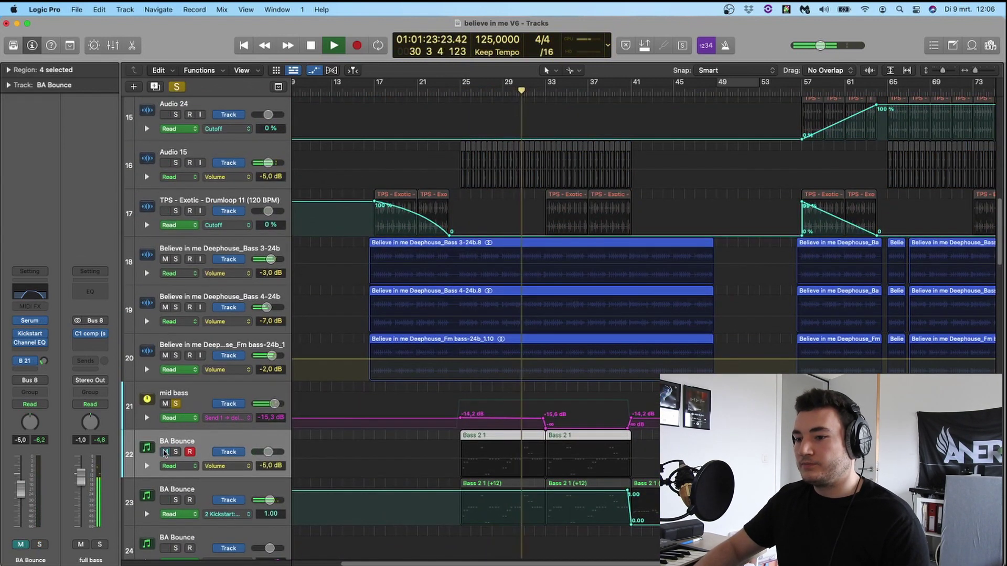
left_click(176, 452)
left_click(176, 501)
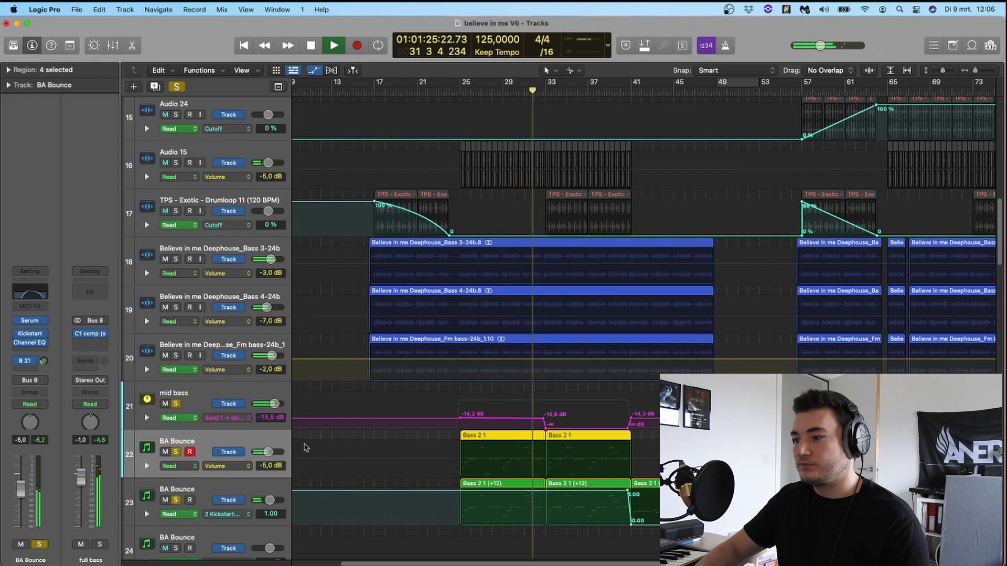
scroll(513, 294, "down", 3)
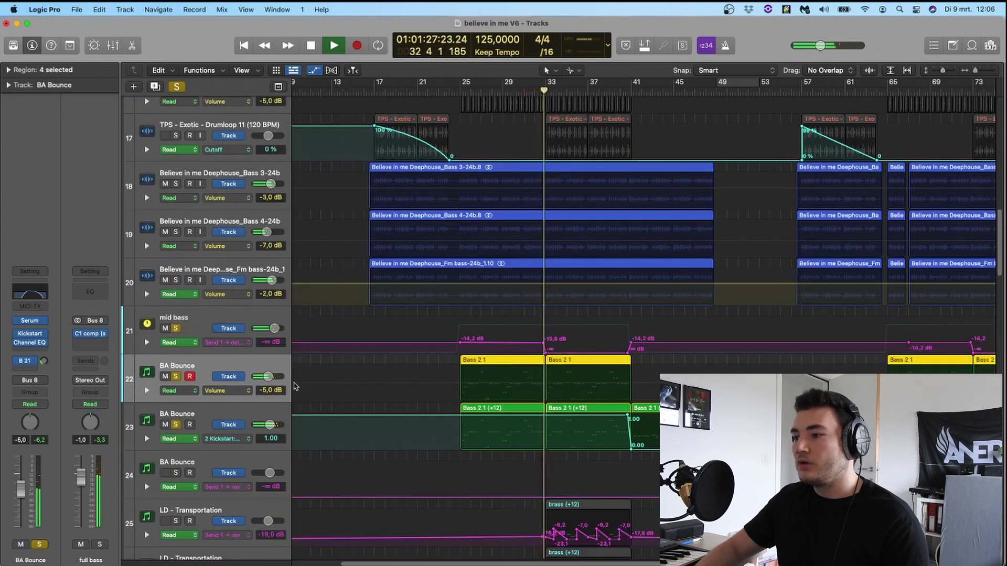
Step: Stop playback and clear the solos on the mid bass stack and BA Bounce tracks 22 and 23
left_click(210, 411)
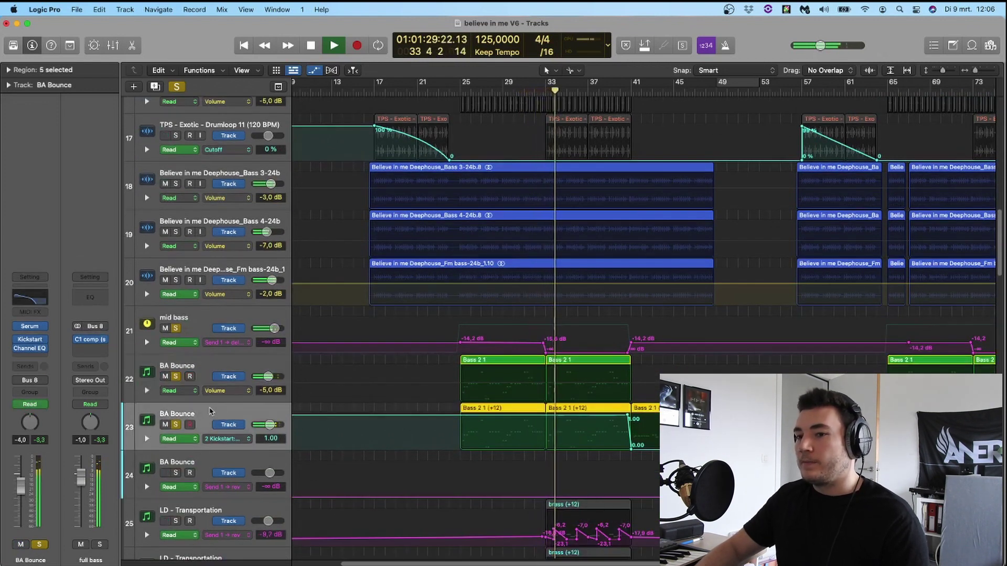
key("space")
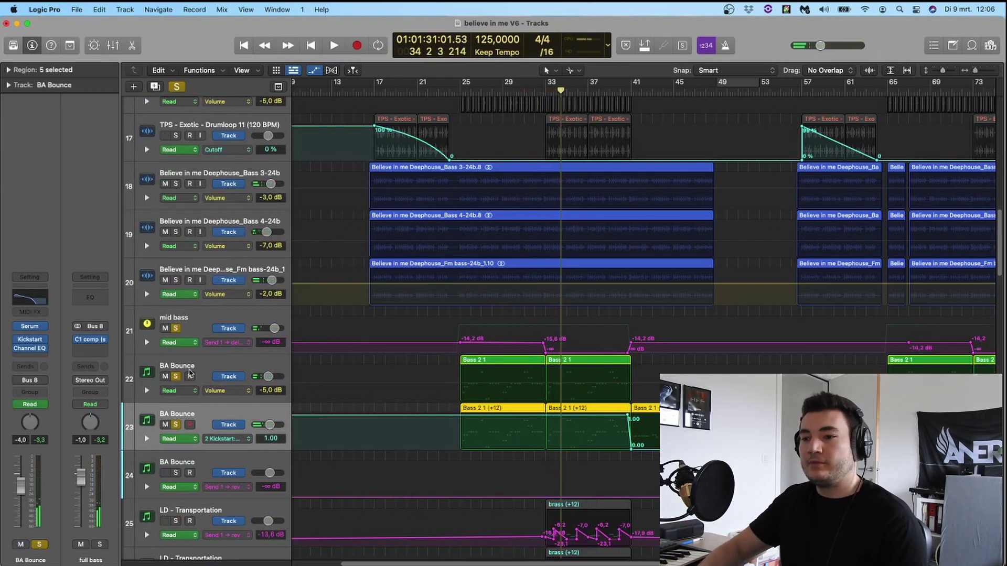
left_click(176, 377)
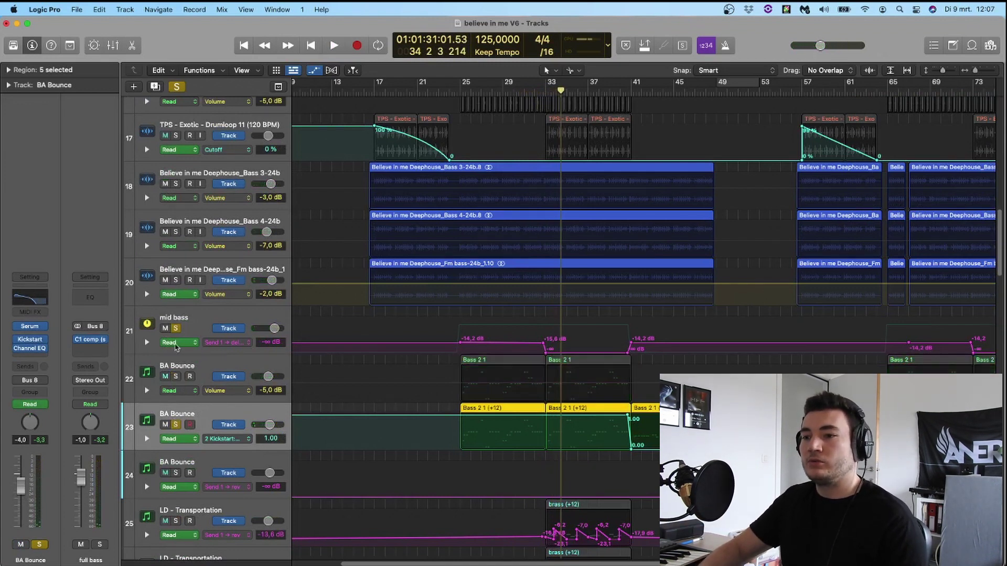
left_click(176, 328)
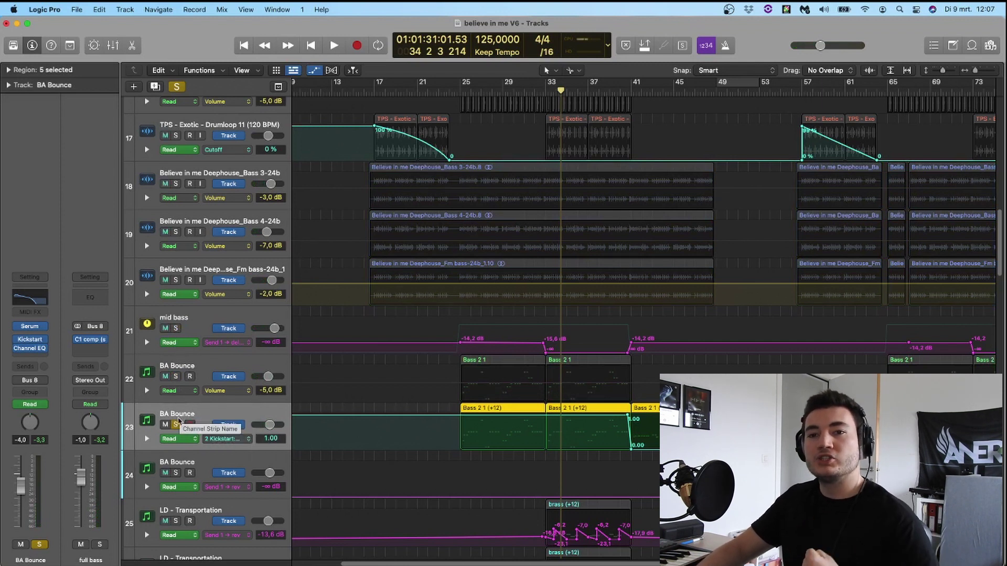
left_click(177, 425)
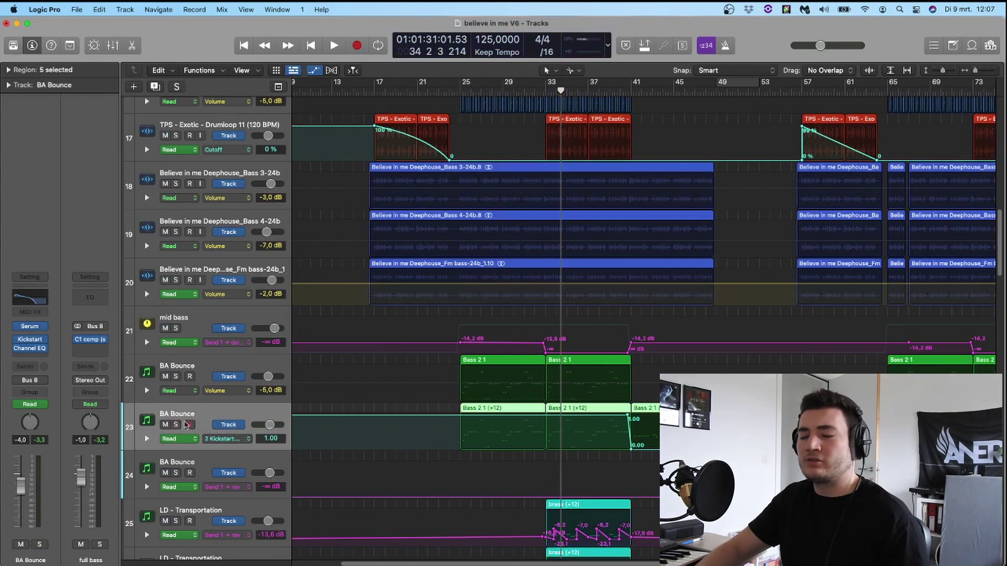
Step: Hide the track automation and select the five brass layer tracks, 25 to 29
scroll(518, 340, "right", 5)
key("a")
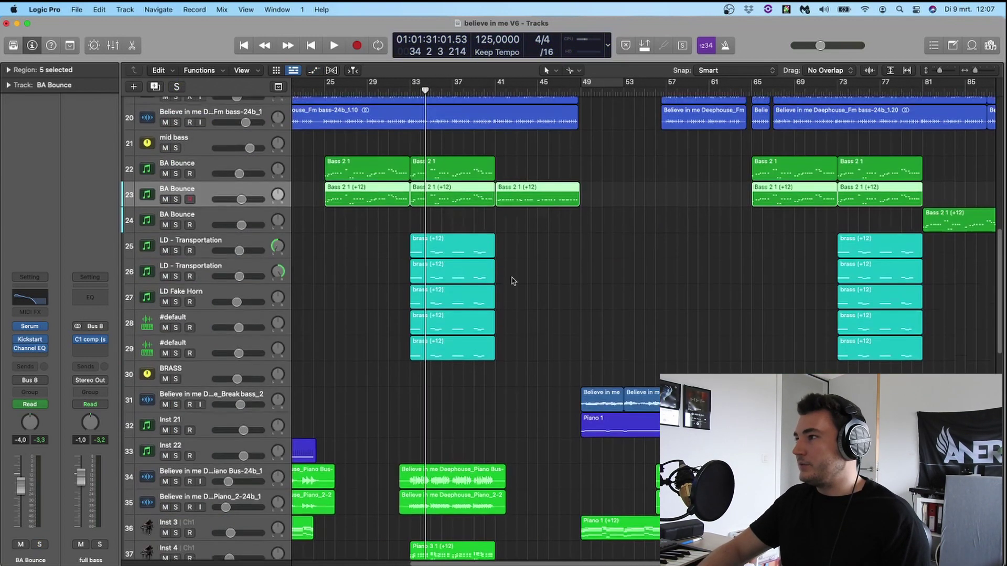
scroll(513, 282, "up", 5)
scroll(512, 285, "down", 10)
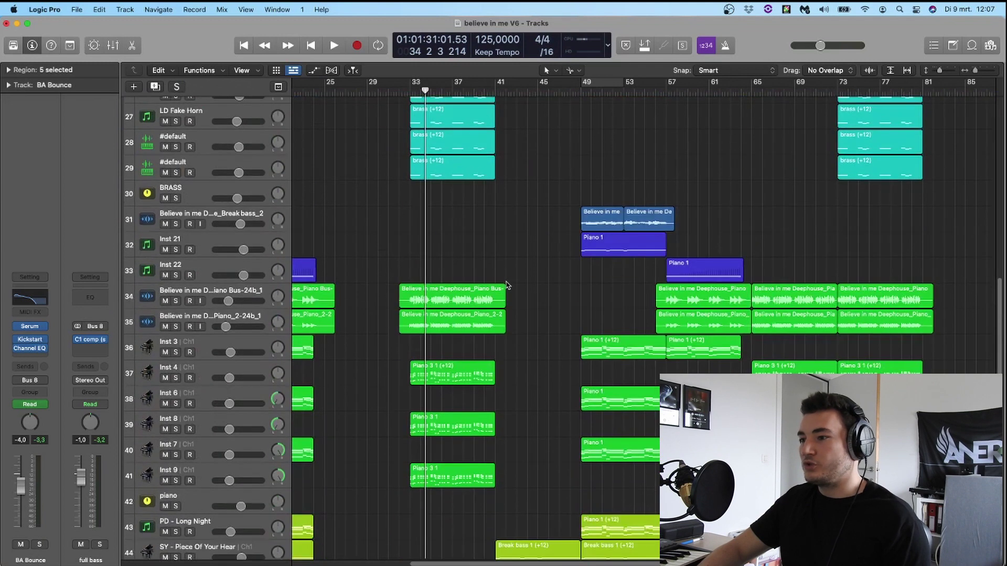
scroll(508, 285, "up", 4)
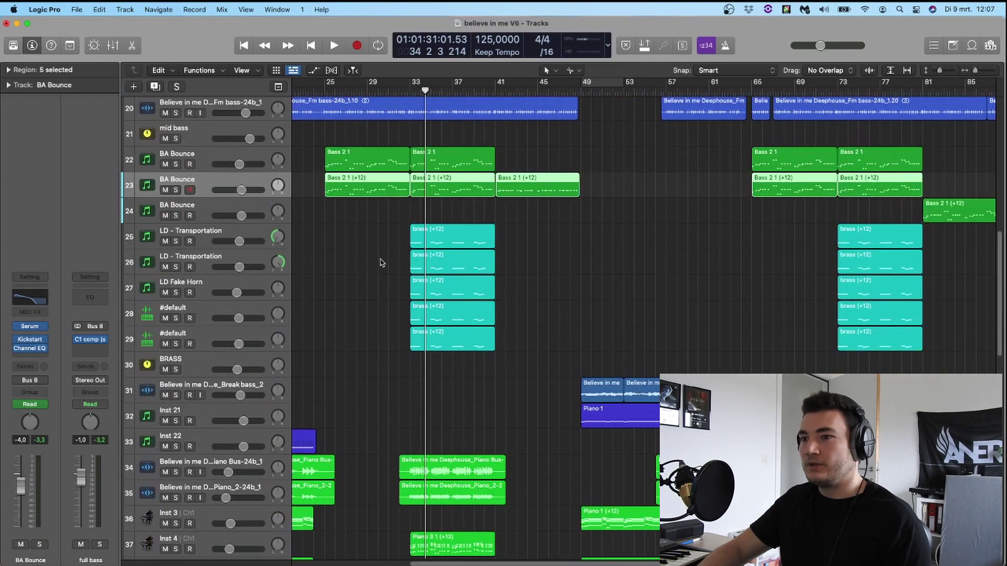
left_click(224, 239)
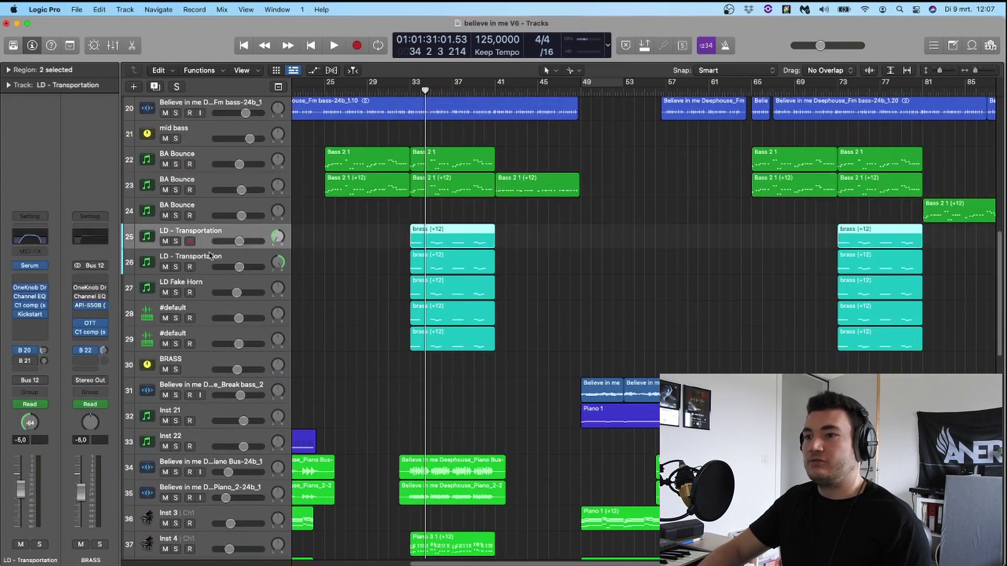
left_click_drag(209, 257, 203, 350)
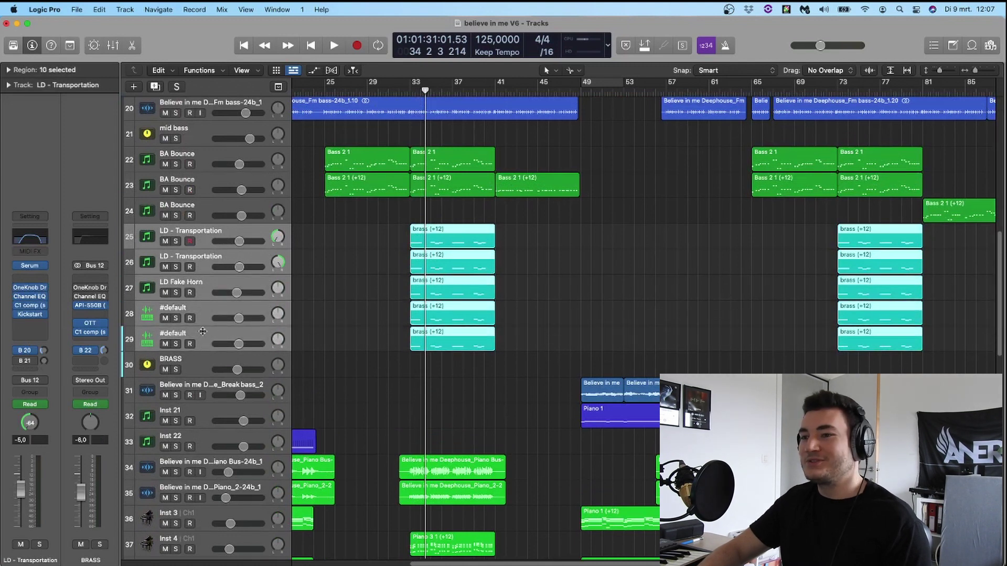
Step: Compare the full mix from bar 33 with the BRASS stack muted and unmuted
left_click(176, 370)
scroll(364, 202, "down", 10)
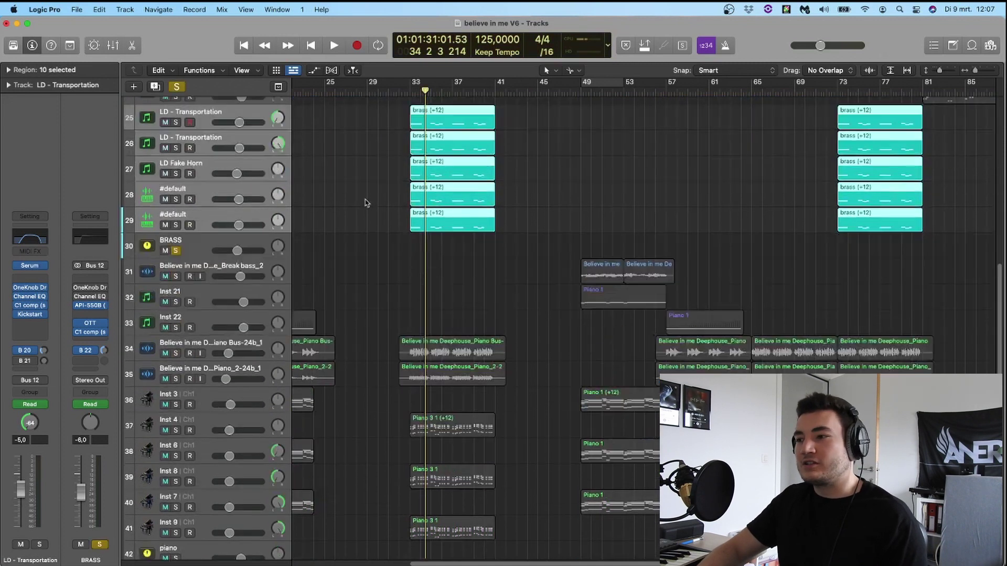
scroll(393, 186, "up", 8)
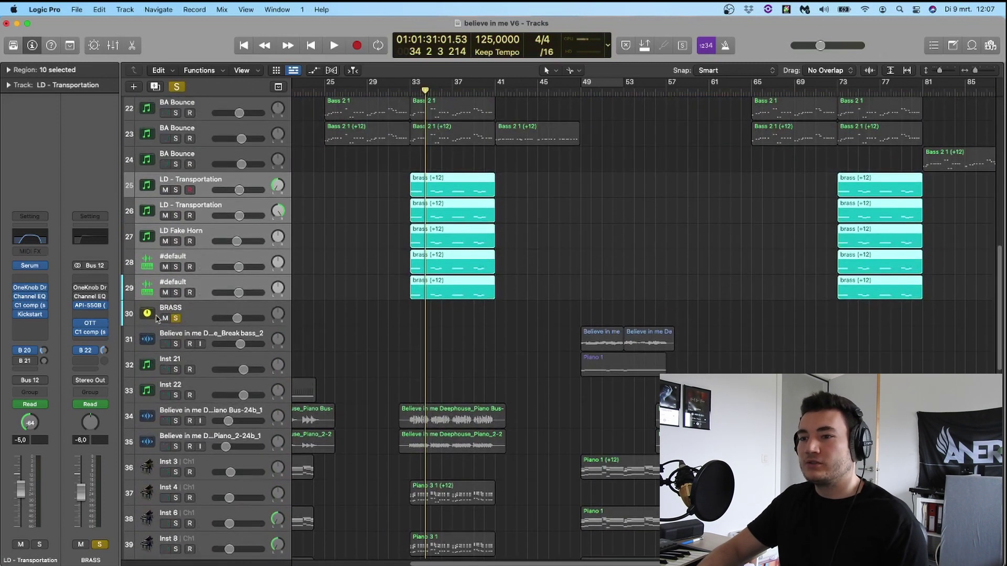
left_click(168, 318)
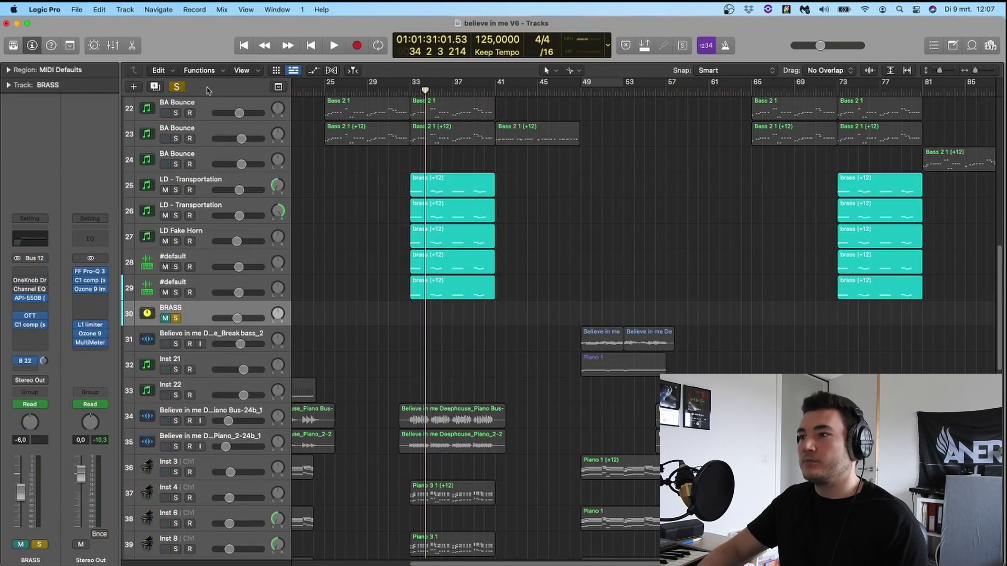
key("s")
left_click(407, 91)
key("space")
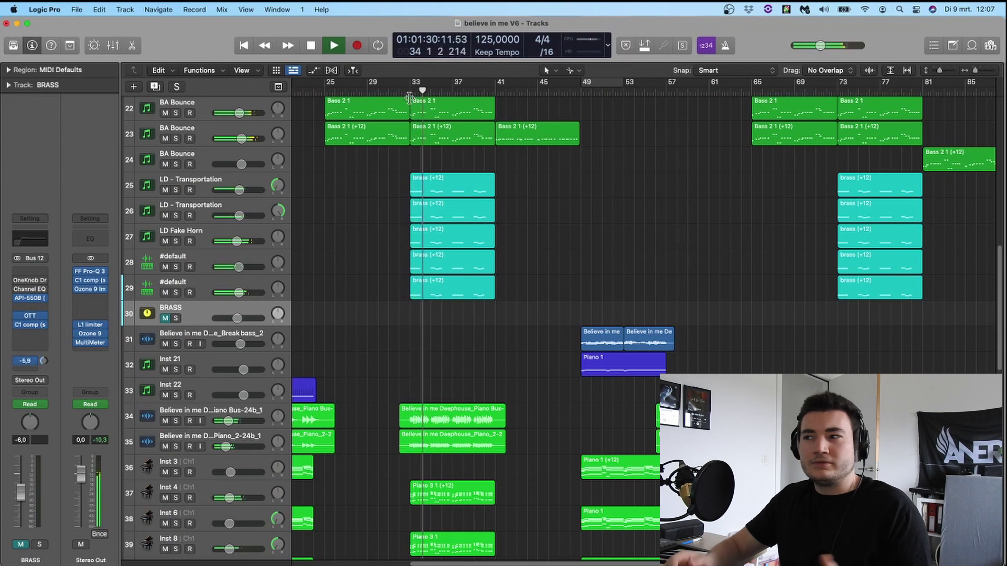
left_click(166, 318)
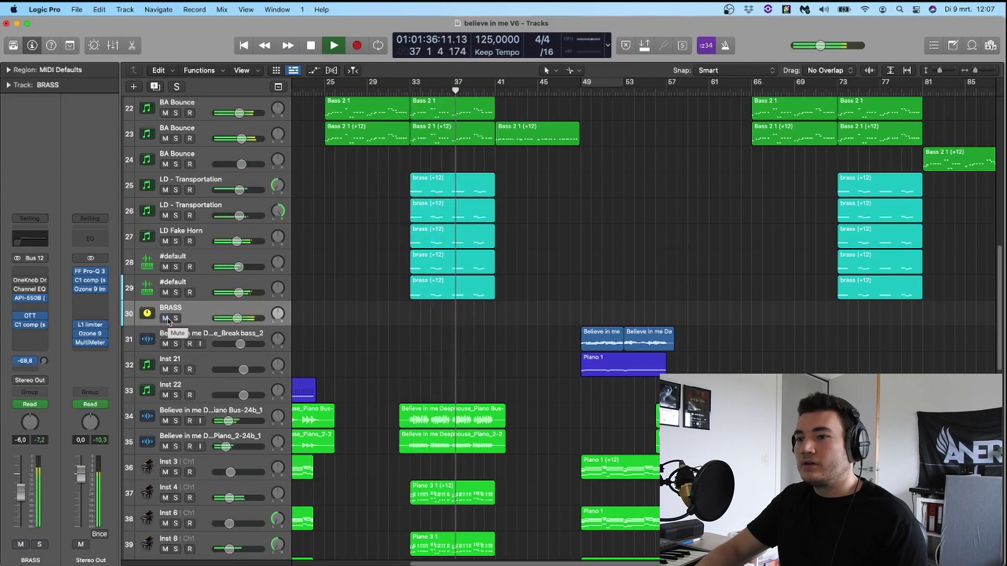
key("space")
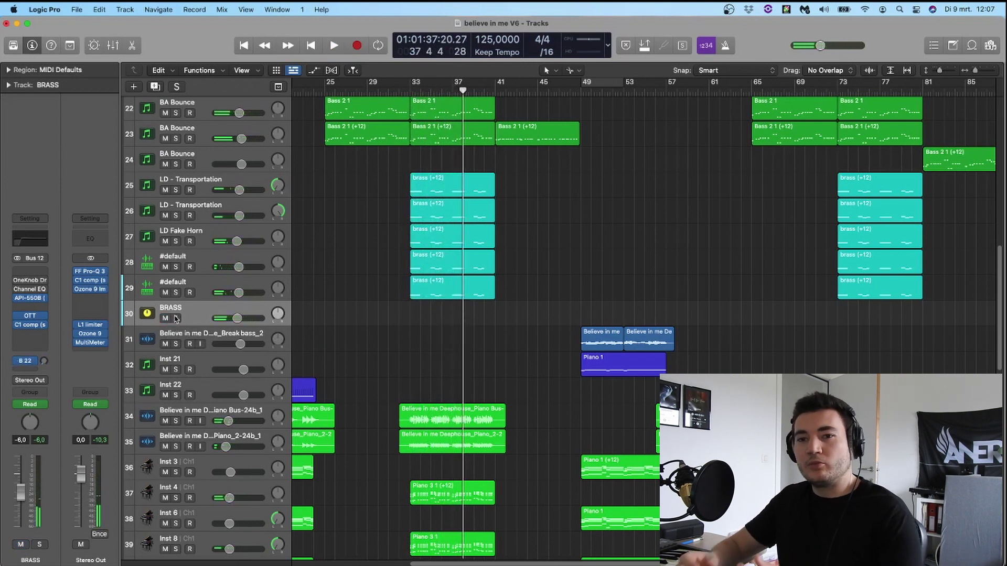
Step: Open the Serum instrument of LD - Transportation track 25 to examine its LD - Trumpet patch
scroll(469, 239, "down", 4)
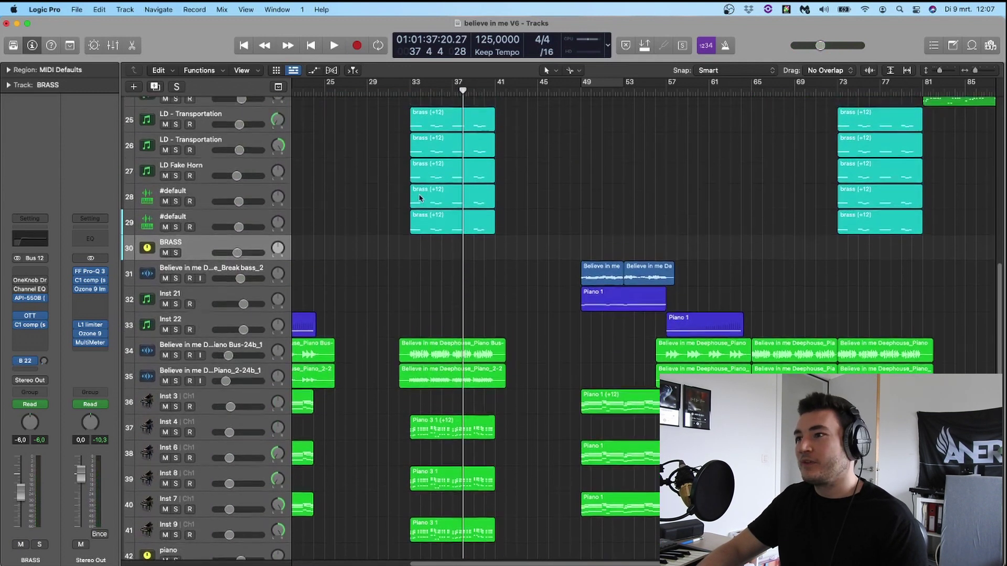
scroll(418, 197, "up", 3)
left_click(229, 179)
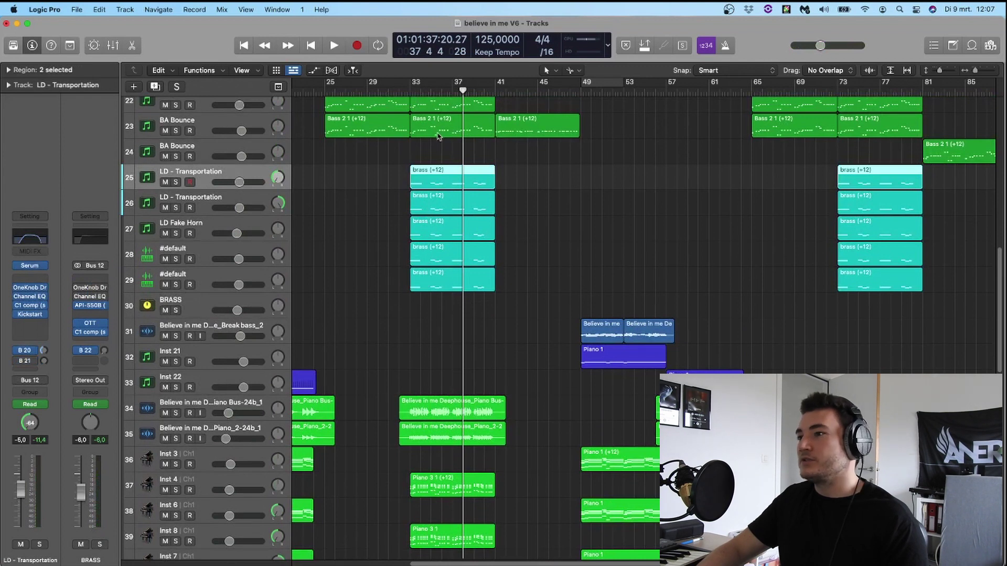
key("v")
left_click_drag(617, 158, 579, 158)
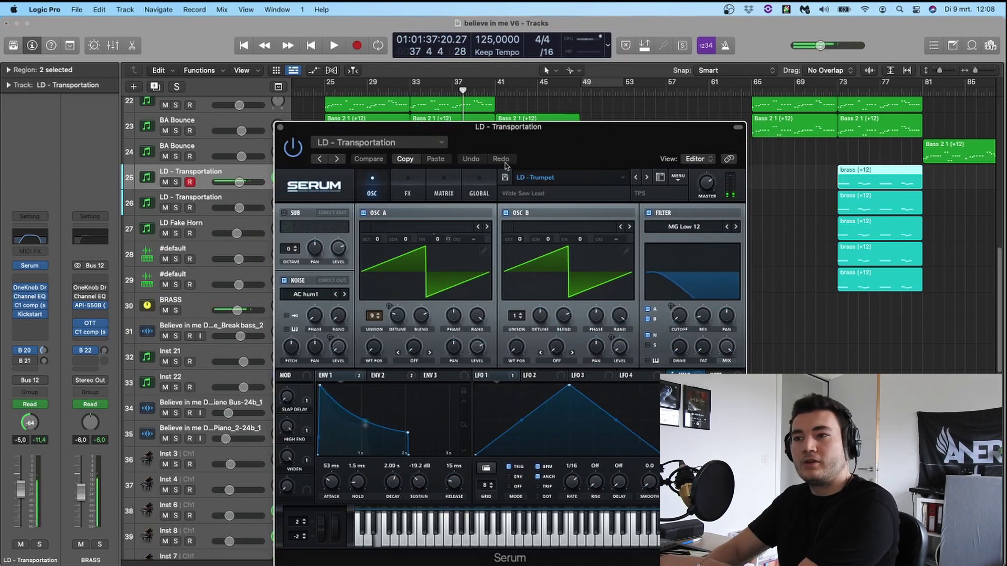
Step: Add LD - Transportation track 26 to the solo during playback, stop, and solo LD Fake Horn track 27 too
left_click(177, 208)
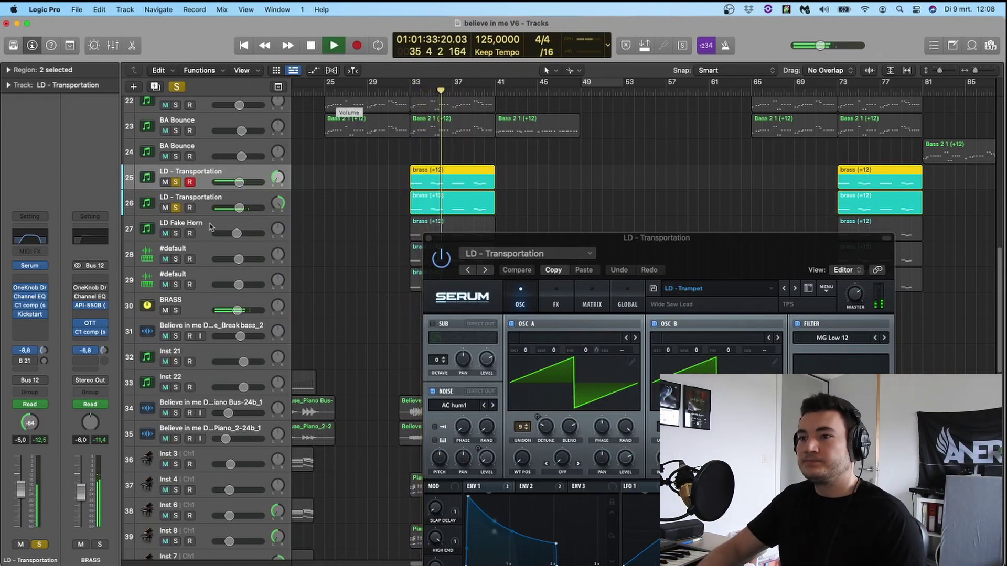
key("space")
left_click(177, 226)
left_click(176, 234)
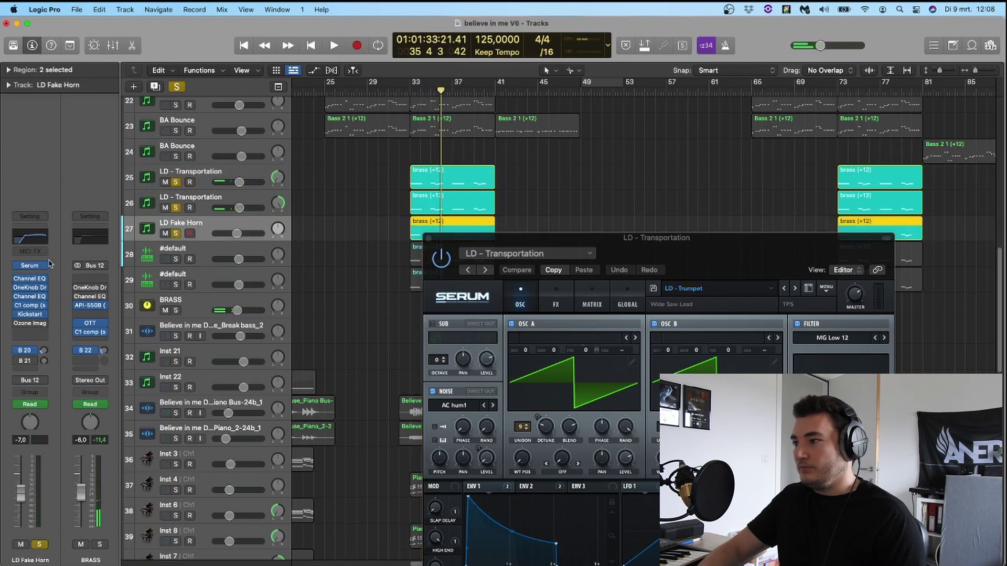
Step: Examine LD Fake Horn's Serum patch and OneKnob Driver effect, and close all open plug-in windows
left_click(31, 266)
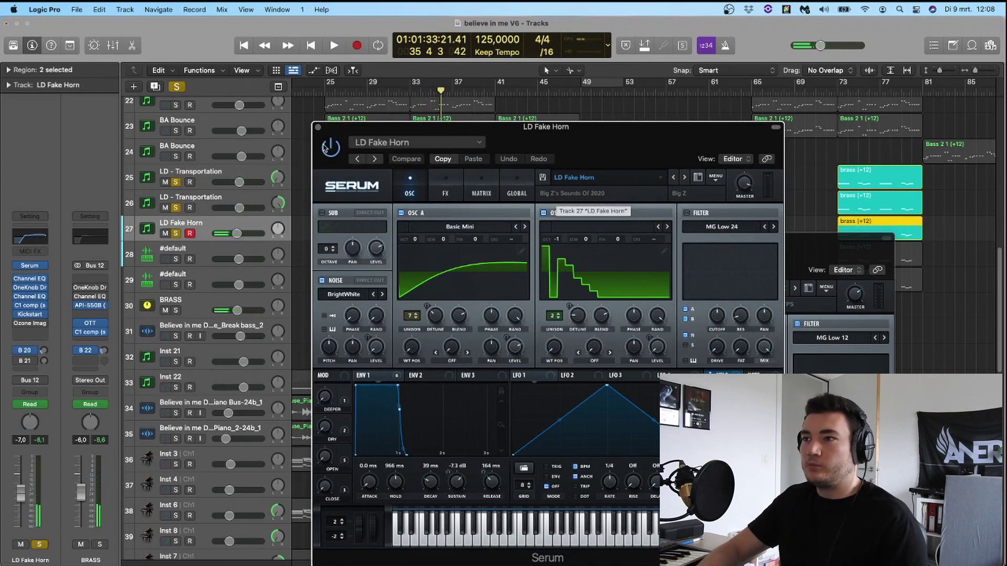
left_click(318, 126)
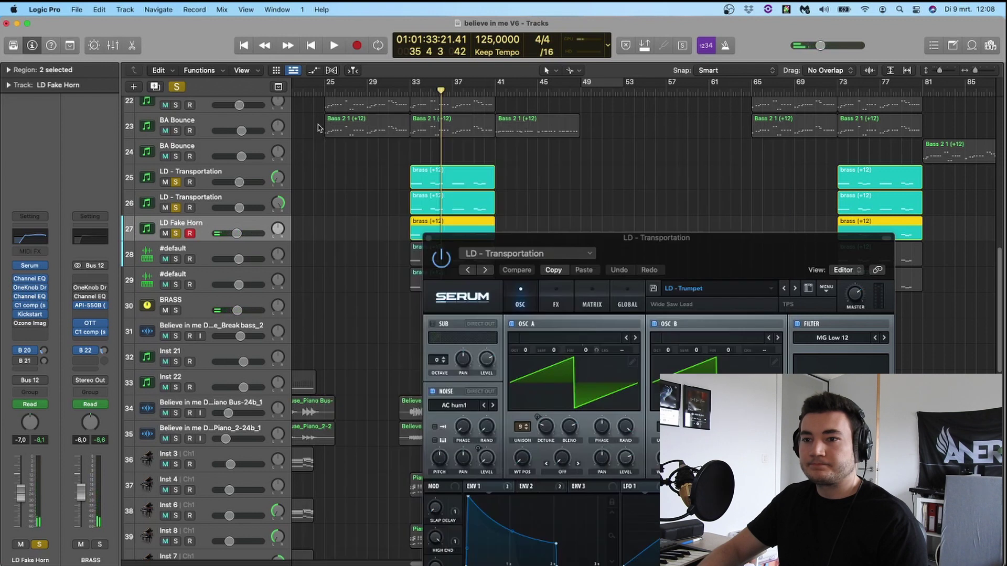
left_click(30, 288)
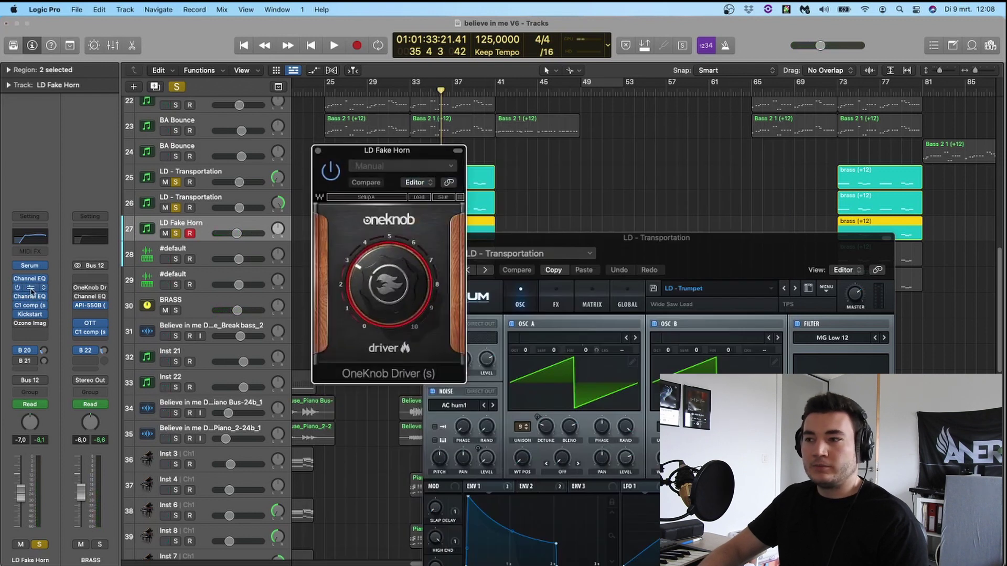
left_click(318, 152)
left_click_drag(20, 310, 21, 306)
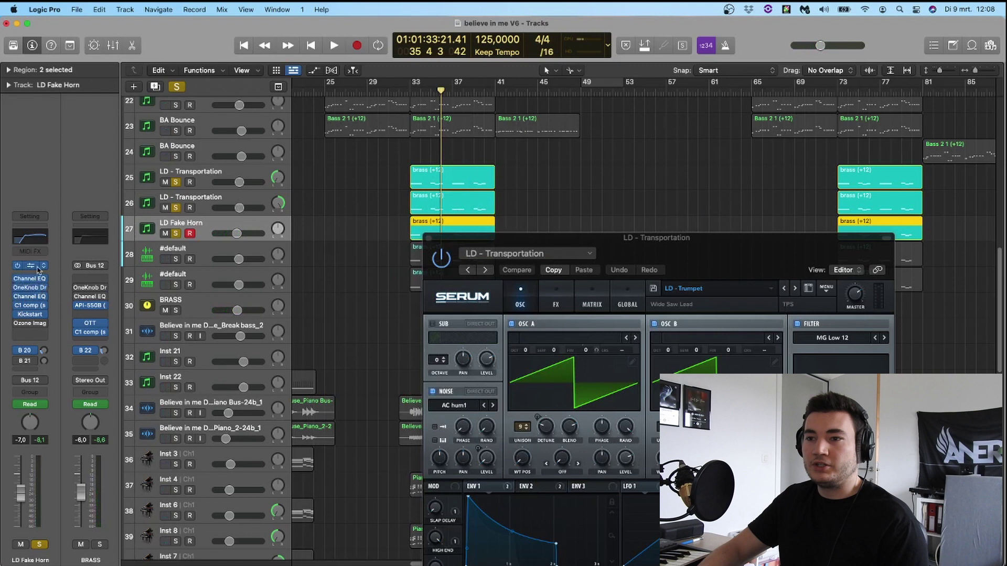
left_click(426, 240)
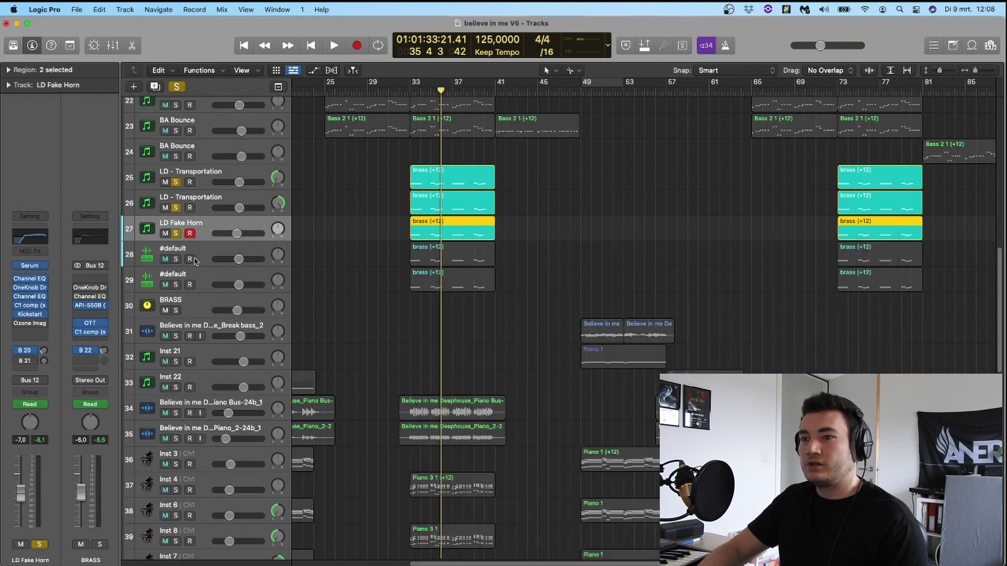
Step: Examine the stab sample in the Sampler on #default track 28, solo the track, and close the Sampler
left_click(198, 257)
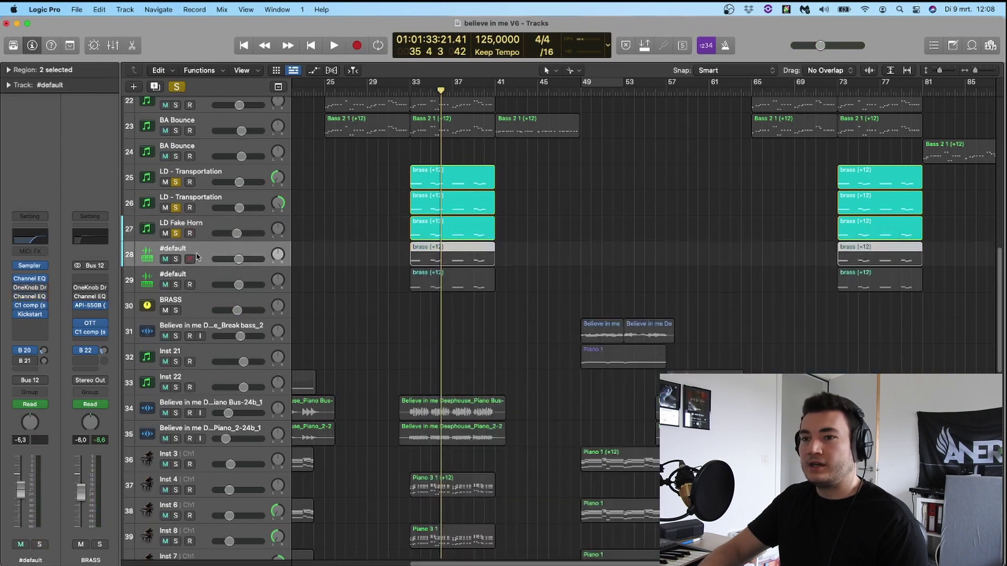
left_click(28, 266)
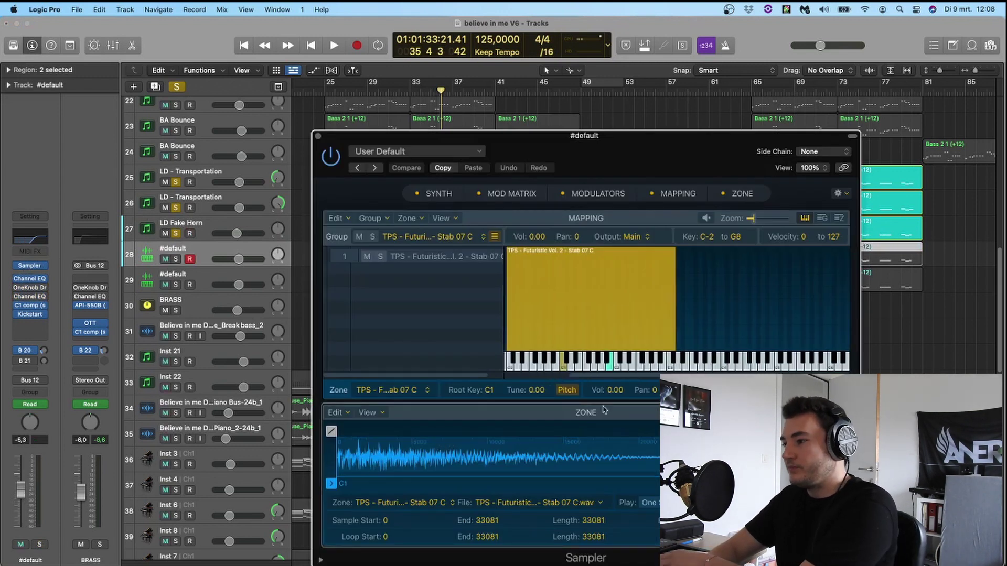
left_click(177, 259)
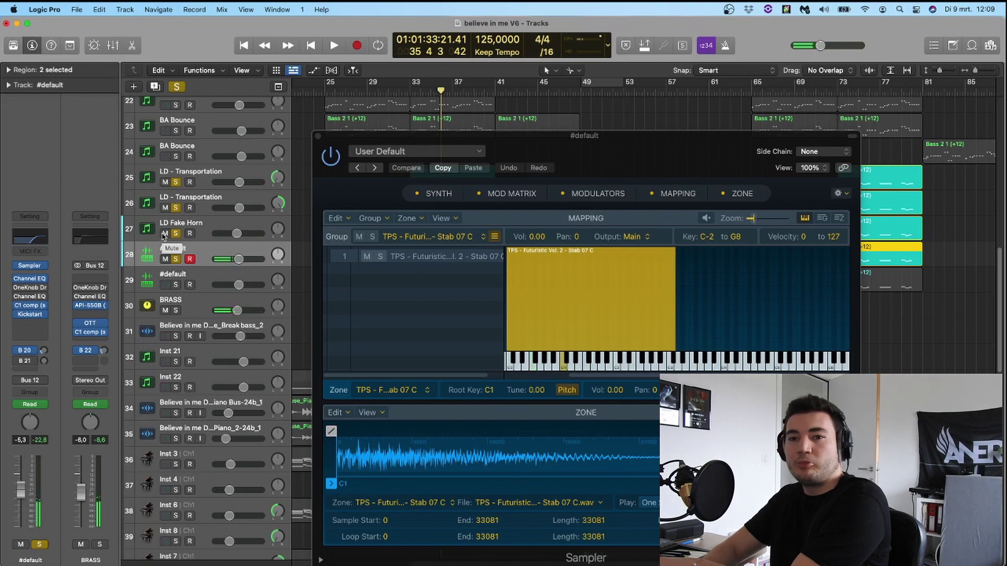
left_click(317, 157)
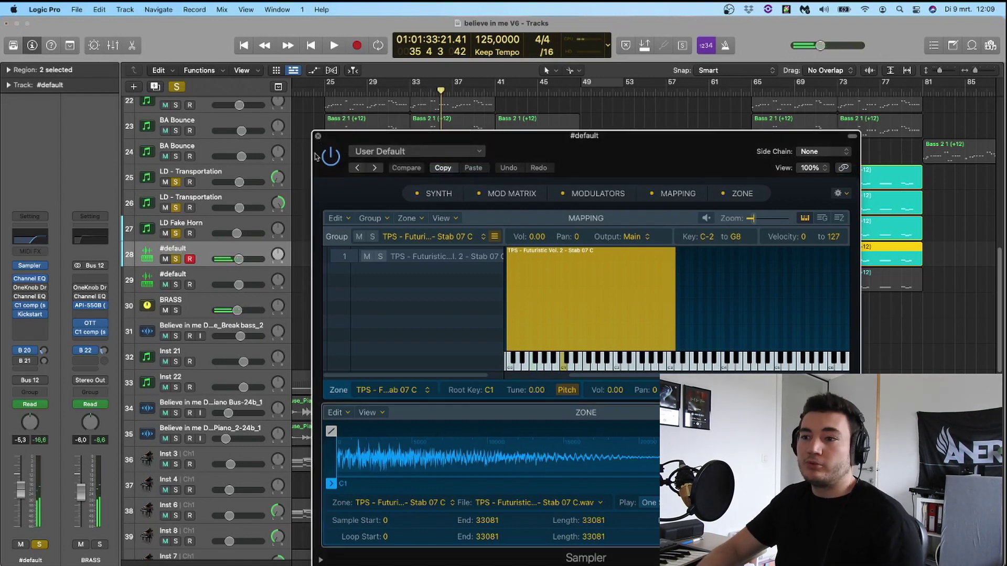
left_click(318, 136)
Step: Play #default track 29 with all other brass layers unsoloed, and add #default track 28 back to the solo
left_click(177, 284)
left_click(180, 259)
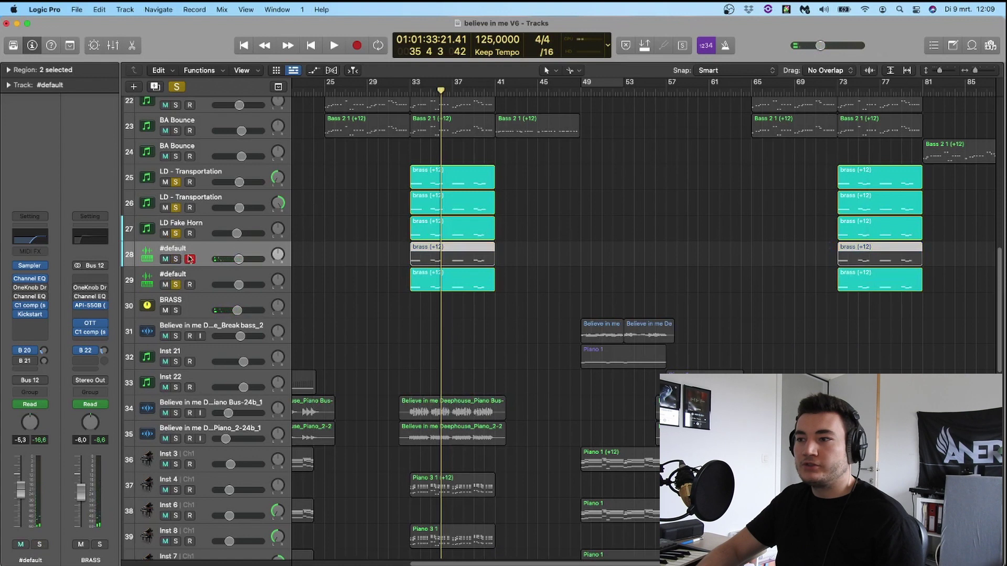
key("space")
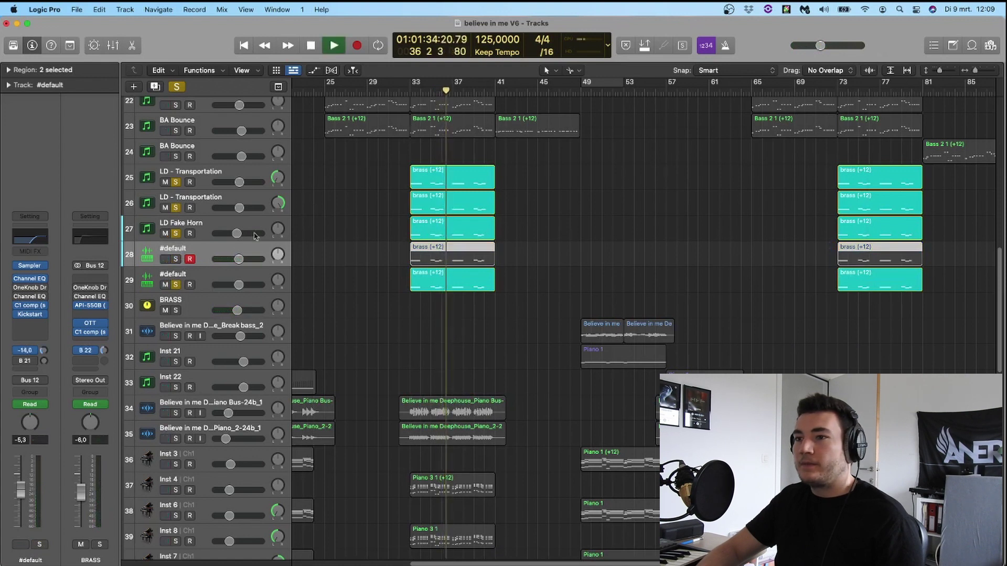
left_click_drag(179, 234, 177, 182)
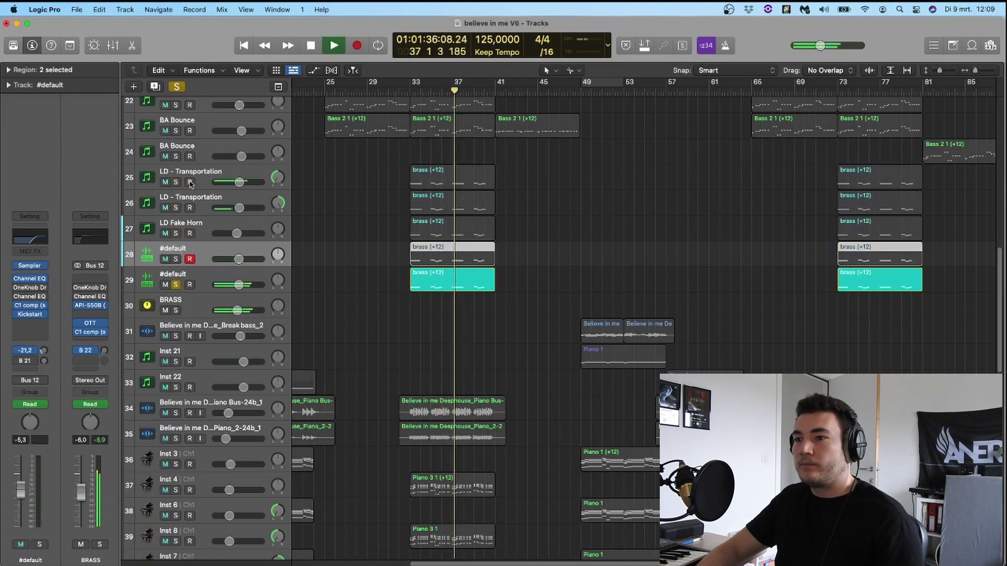
left_click(208, 277)
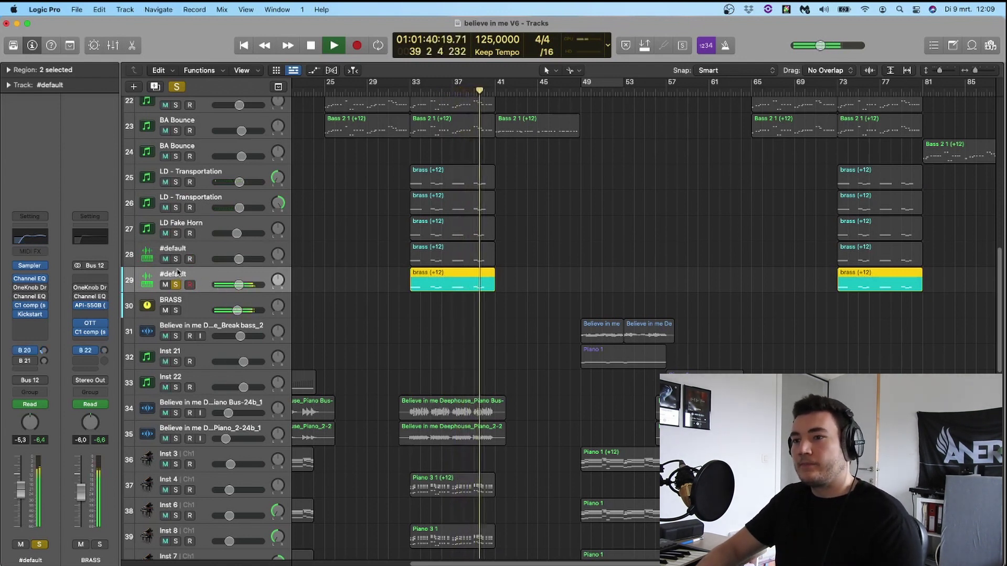
left_click(175, 259)
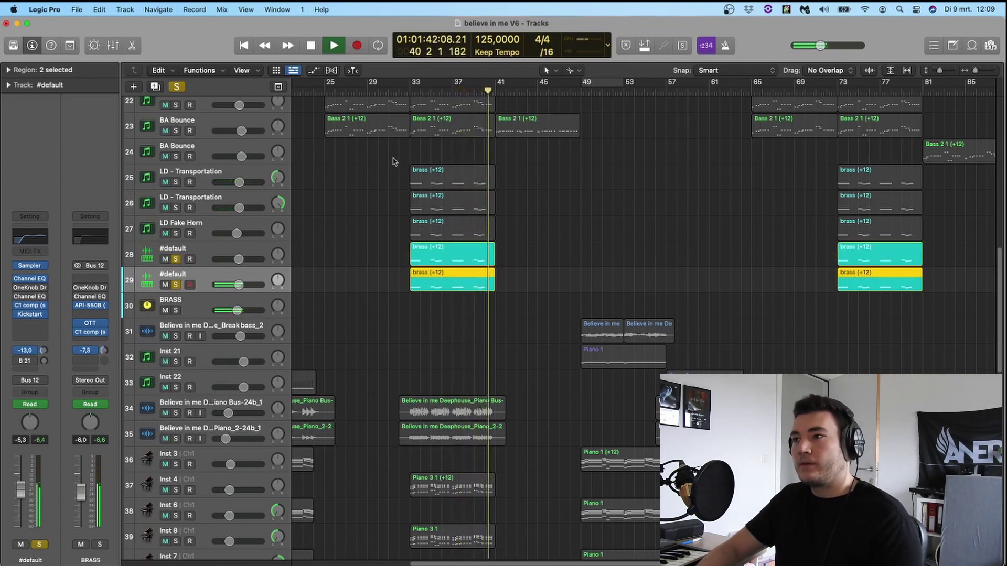
Step: Play all five brass layers soloed from bar 33, and examine the API-550B and OTT effects on the BRASS bus
left_click(412, 95)
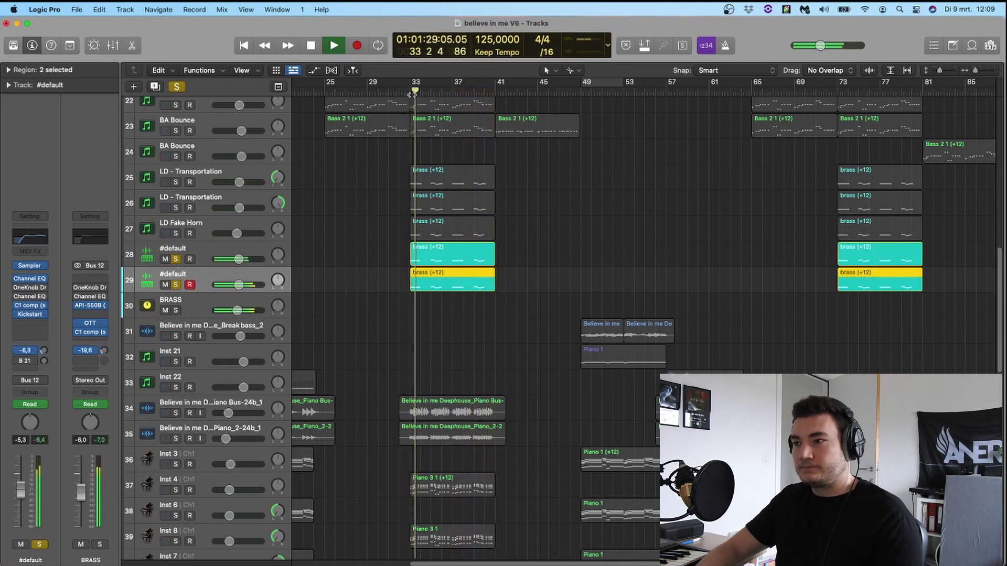
left_click_drag(176, 233, 176, 182)
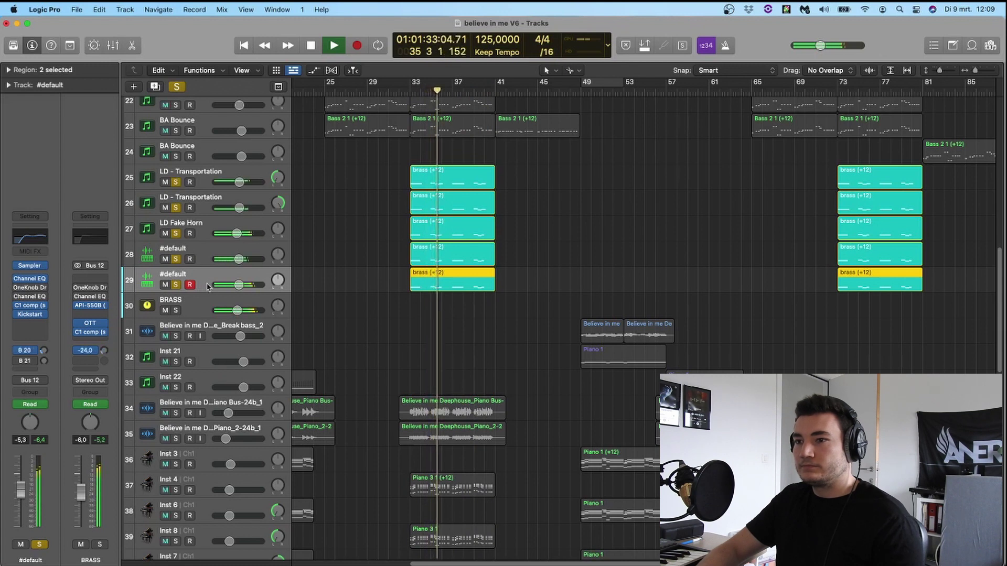
left_click(89, 306)
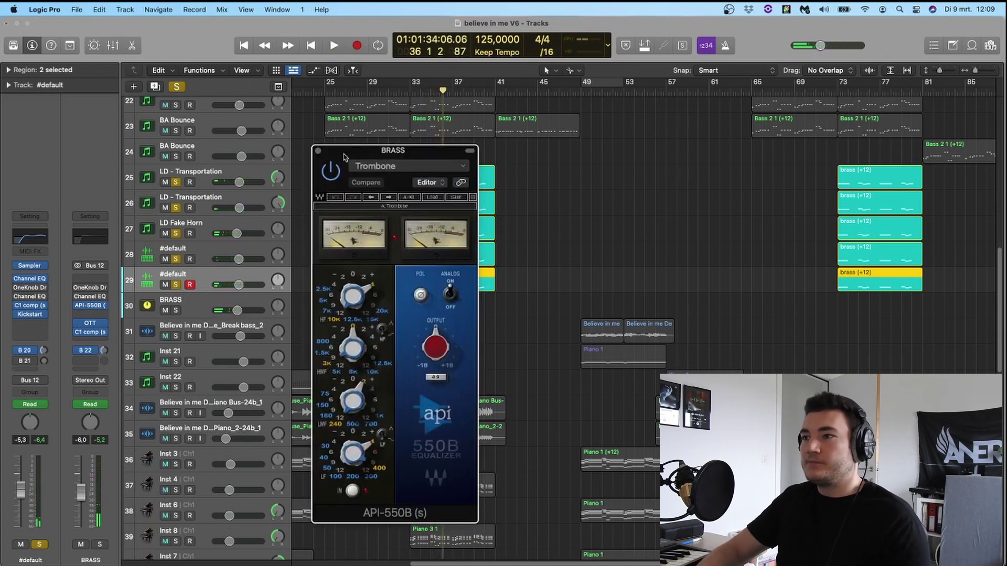
left_click(318, 152)
left_click(91, 323)
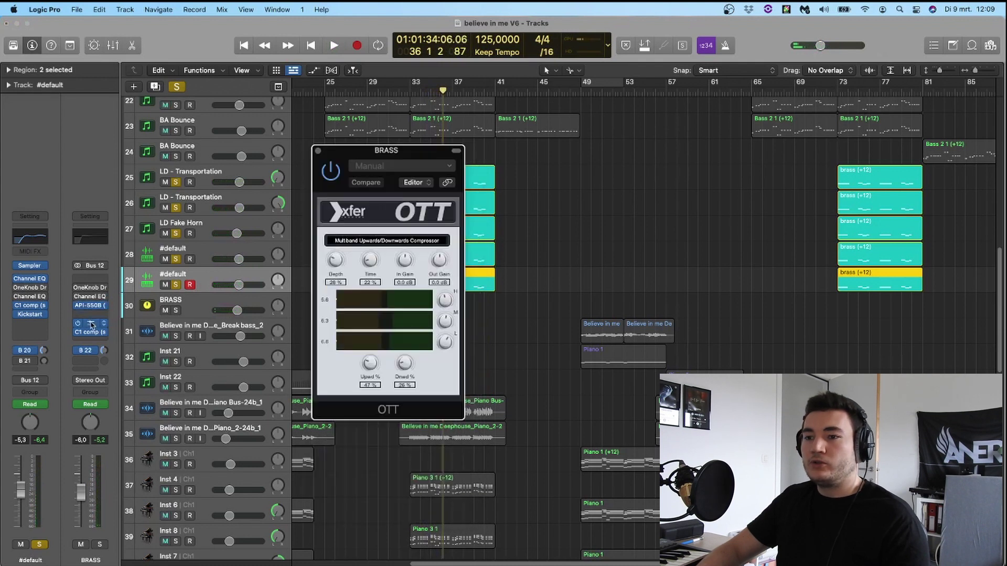
left_click(318, 152)
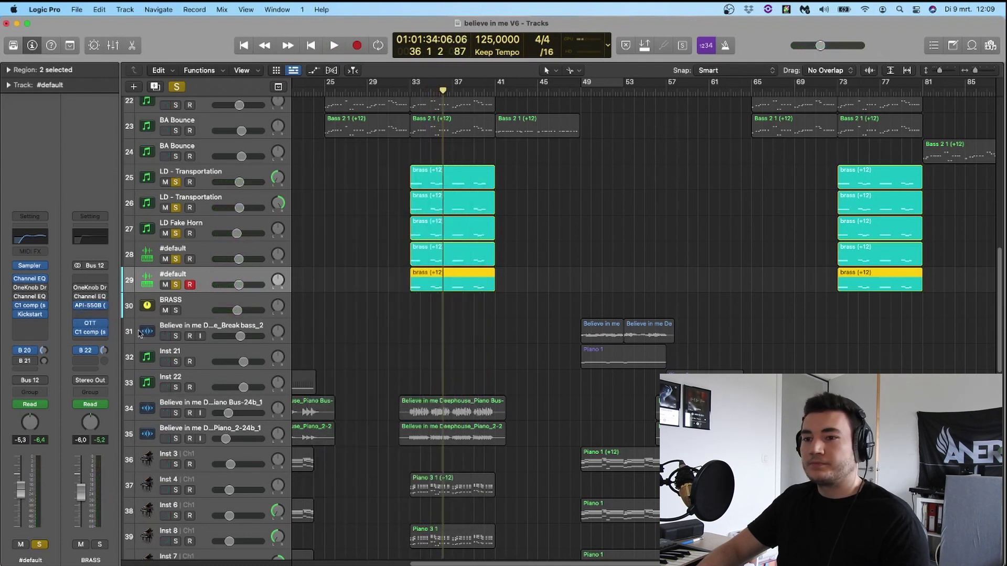
left_click(92, 338)
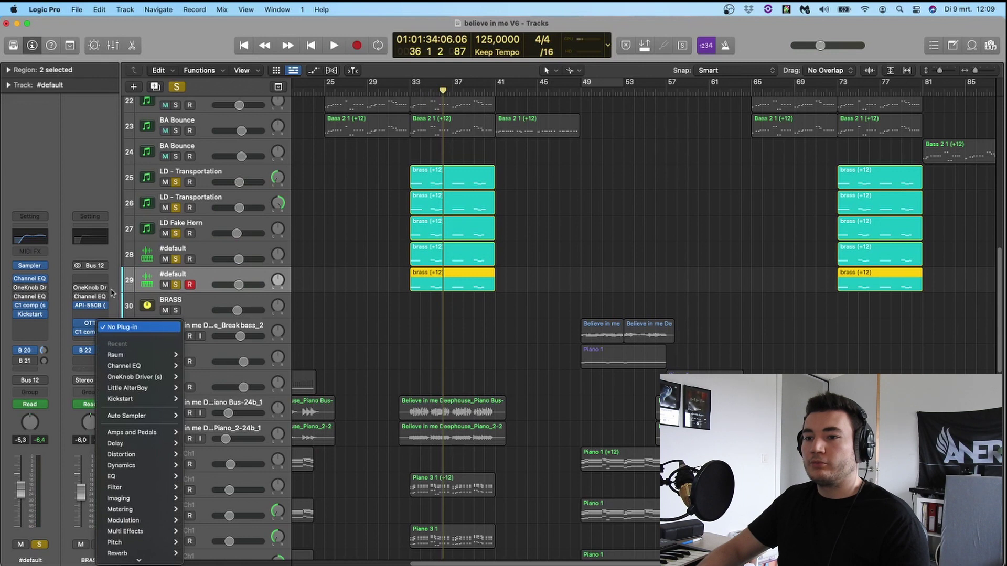
left_click(111, 247)
Step: Show the automation, examine the brass layers' reverb send automation during playback, and hide the automation again
key("a")
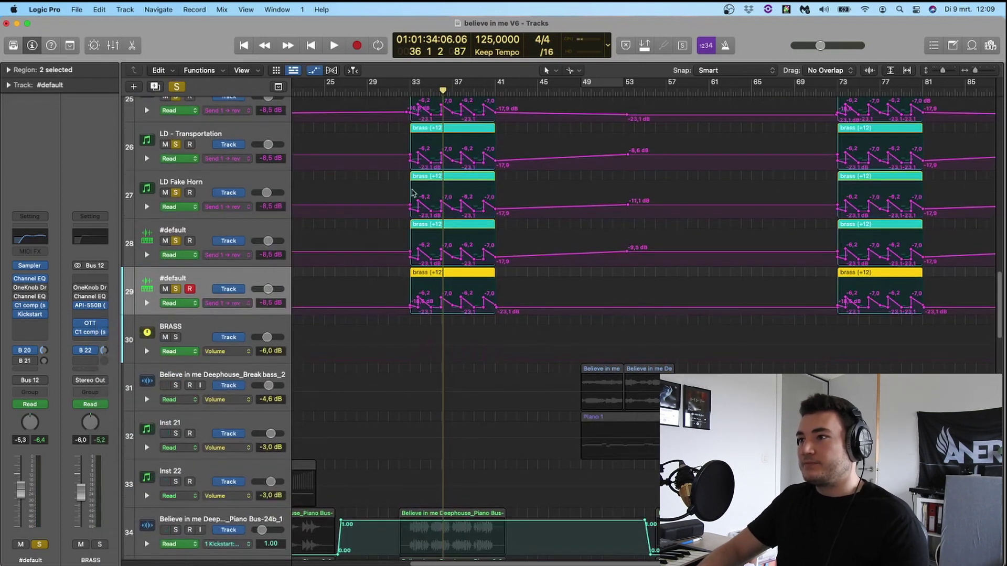
scroll(413, 193, "up", 3)
left_click(409, 99)
key("space")
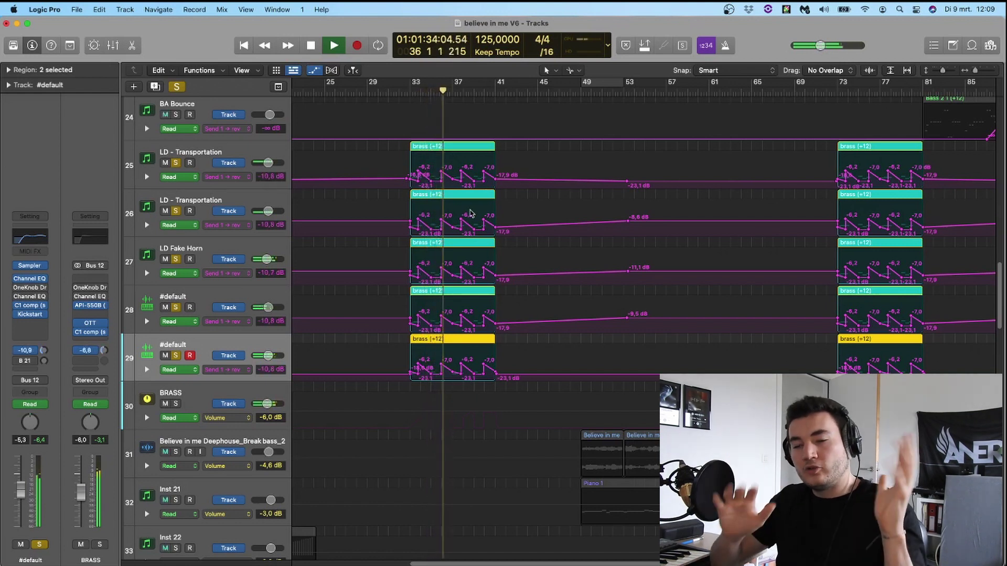
key("a")
key("space")
Step: Solo piano tracks 36 to 41 and the piano bus, start playback from bar 9, and select Inst 3
scroll(518, 181, "down", 5)
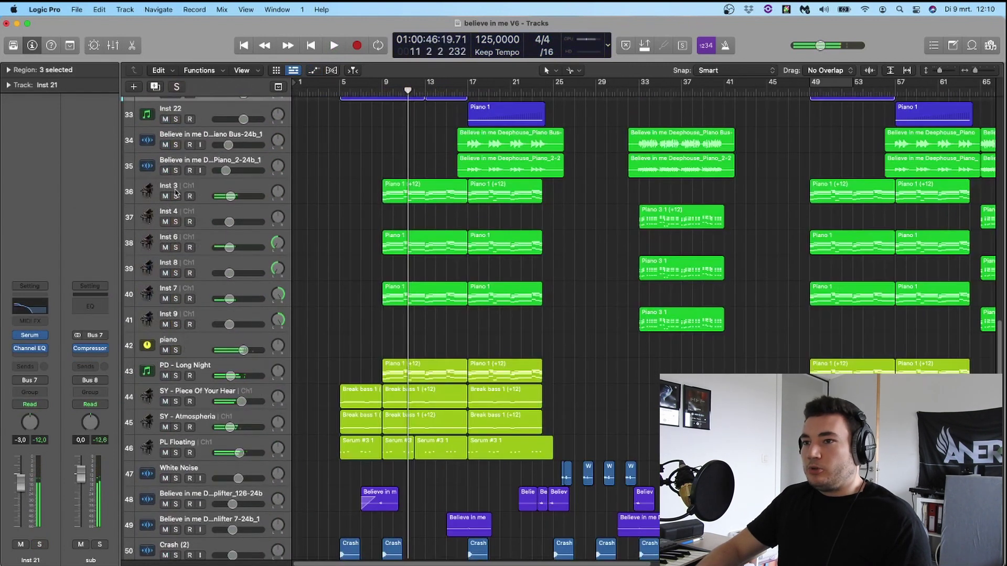
left_click(176, 196, "alt")
left_click_drag(176, 247, 179, 321)
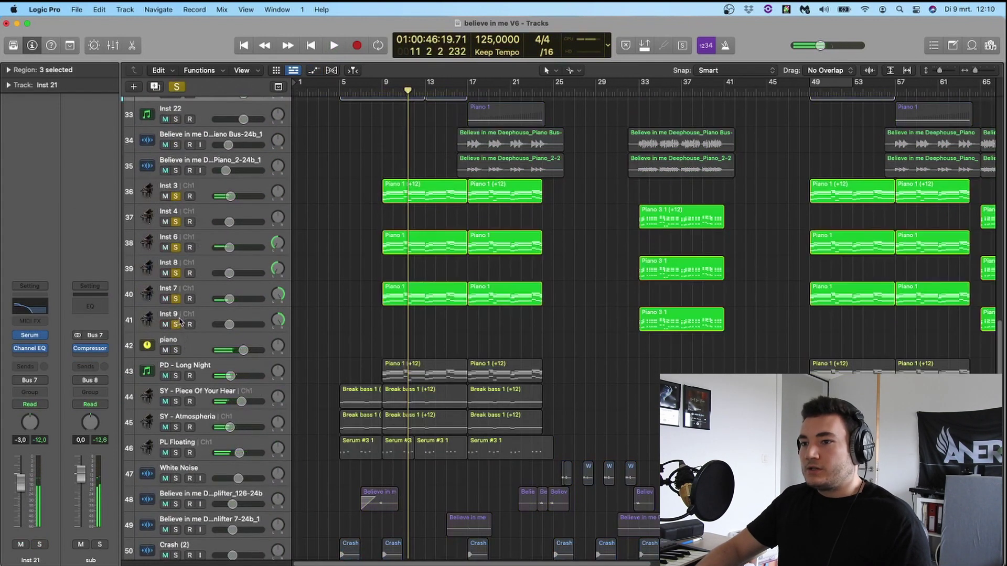
left_click(179, 351)
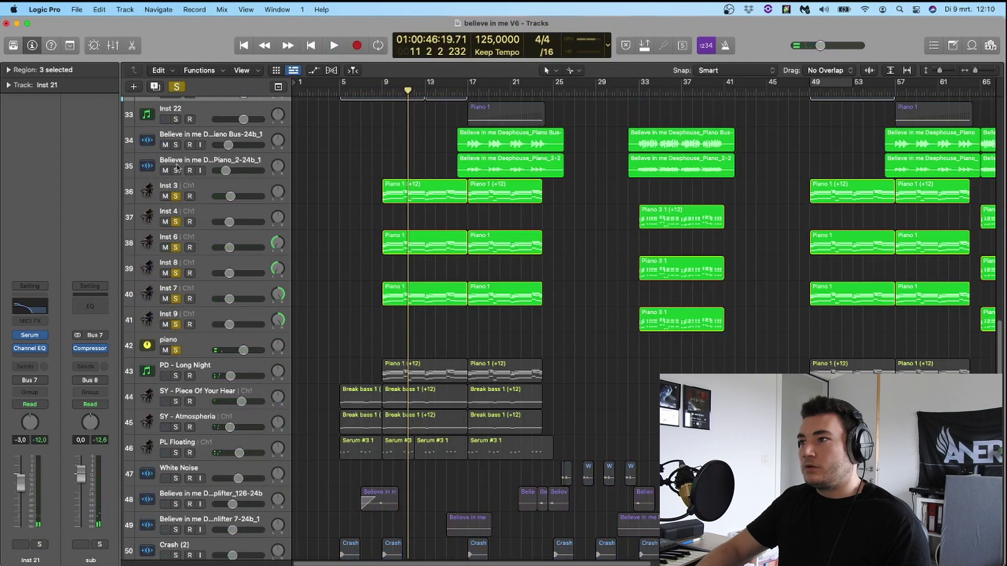
key("space")
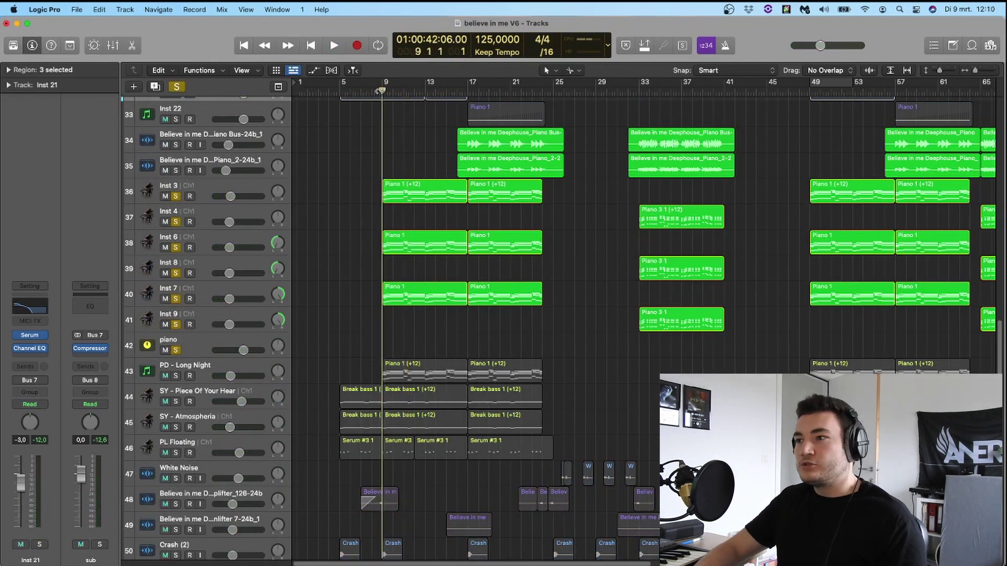
left_click(208, 195)
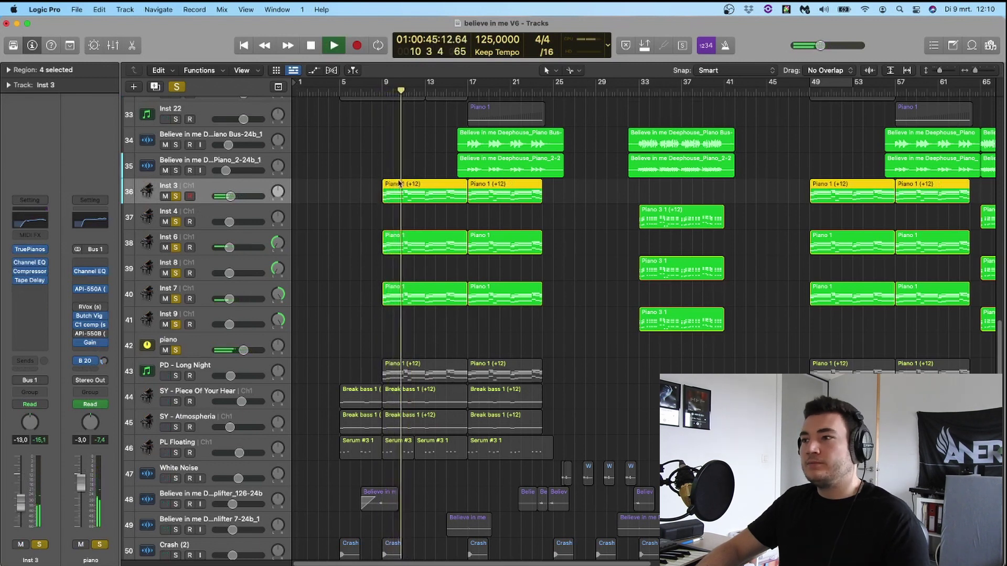
Step: Try adding Inst 21 and the Break bass track 31 to the piano solo during playback, and unsolo both
scroll(401, 181, "up", 5)
left_click(176, 271)
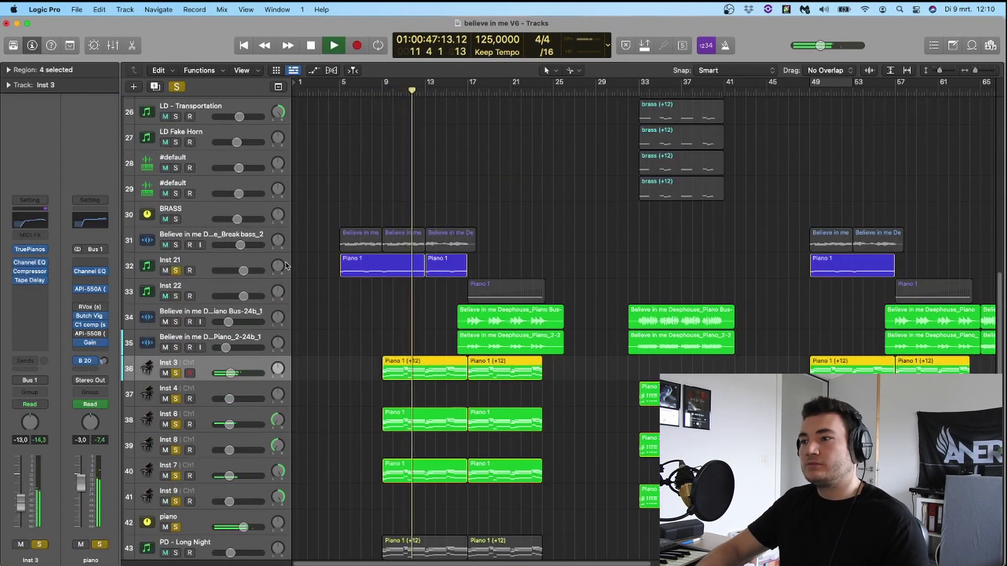
left_click(175, 245)
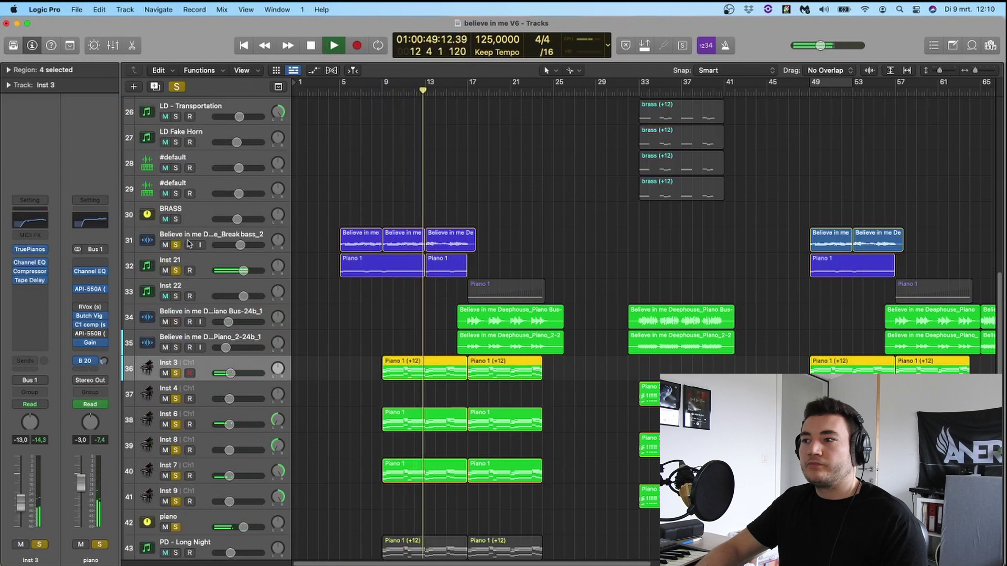
left_click(176, 245)
left_click(176, 270)
Step: Examine the API-550A and Butch Vig Vocals effects on the piano bus during playback, and close both plug-in windows
scroll(302, 244, "down", 3)
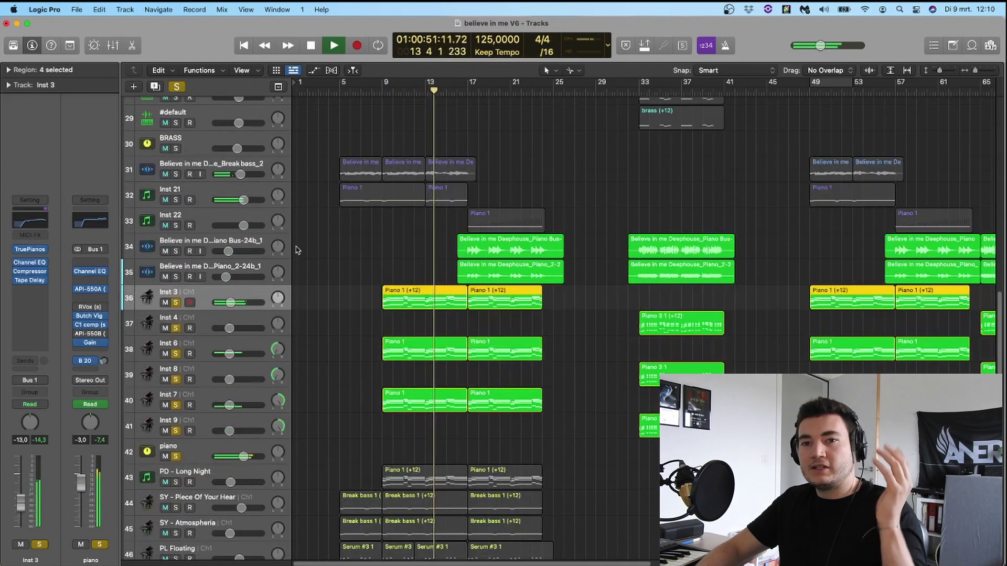
scroll(303, 244, "down", 7)
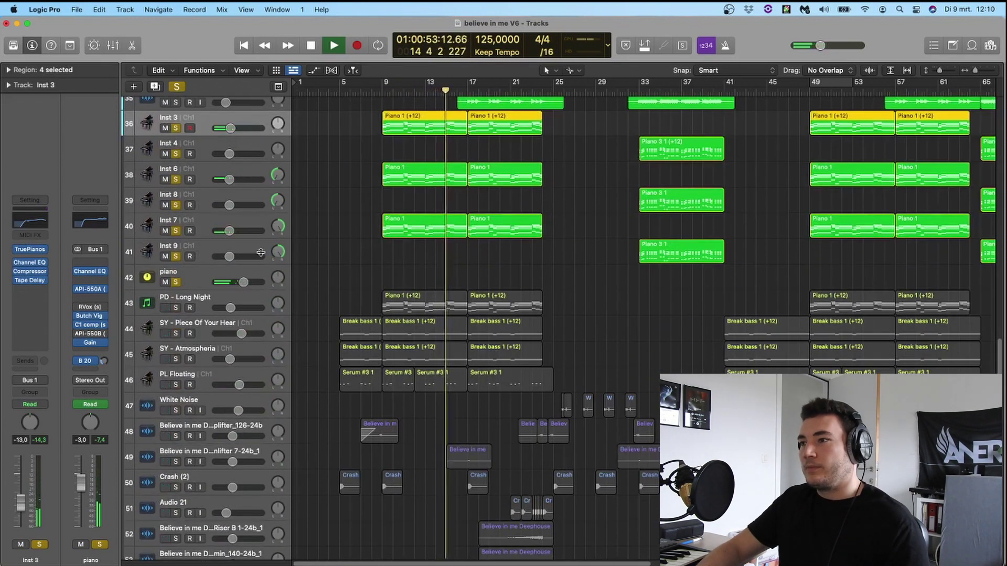
scroll(371, 215, "up", 4)
scroll(370, 215, "up", 4)
scroll(357, 217, "down", 4)
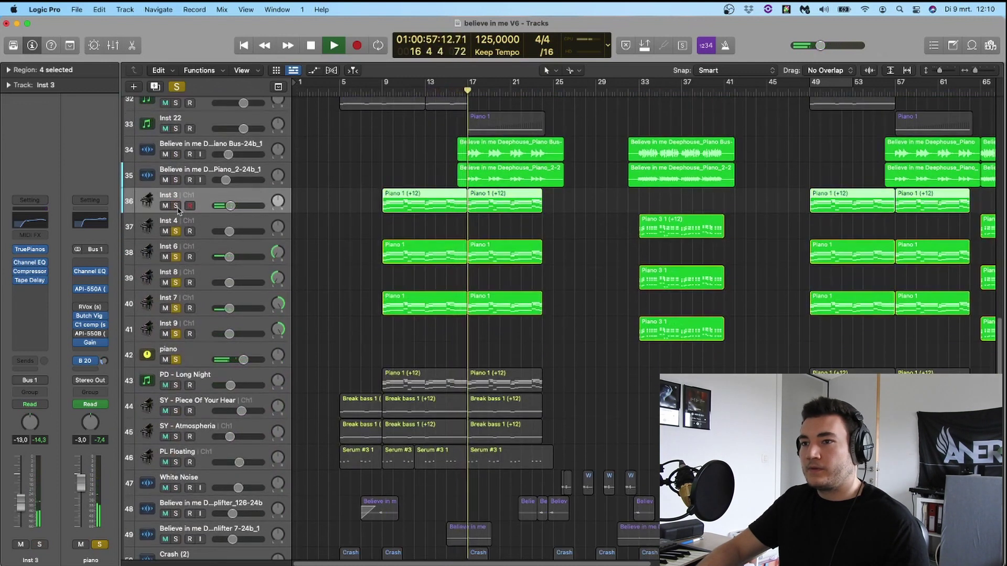
left_click(176, 347)
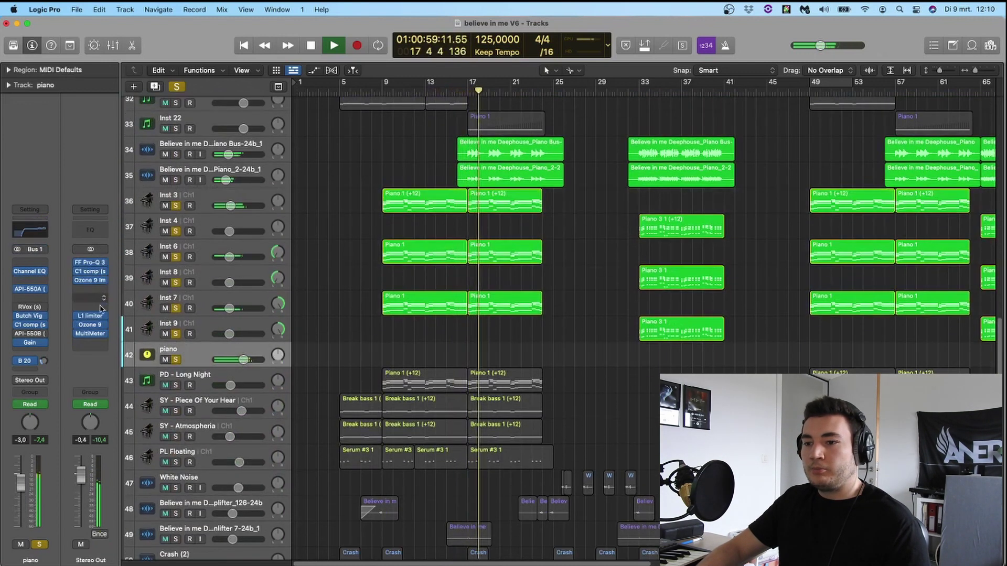
mouse_move(30, 289)
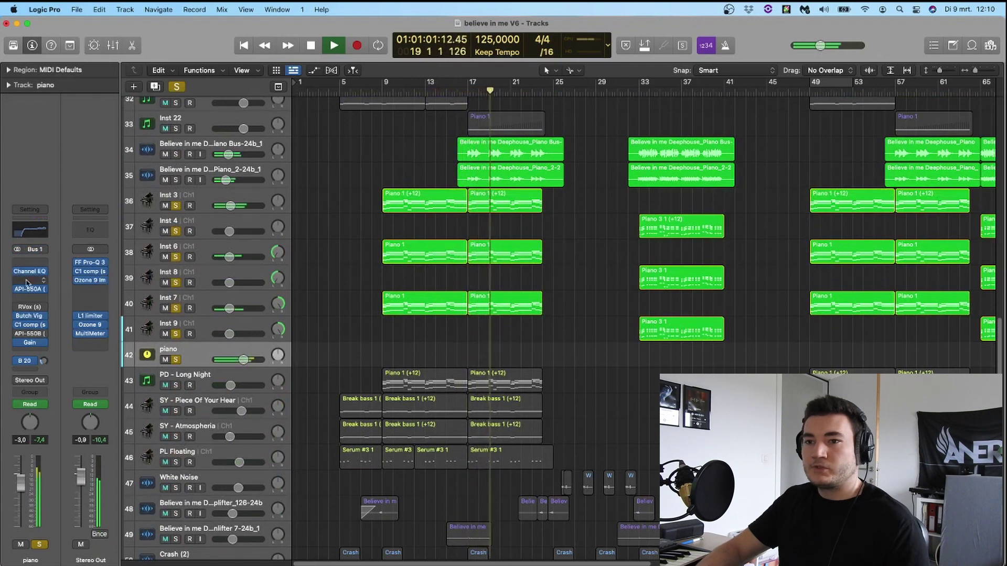
left_click(29, 290)
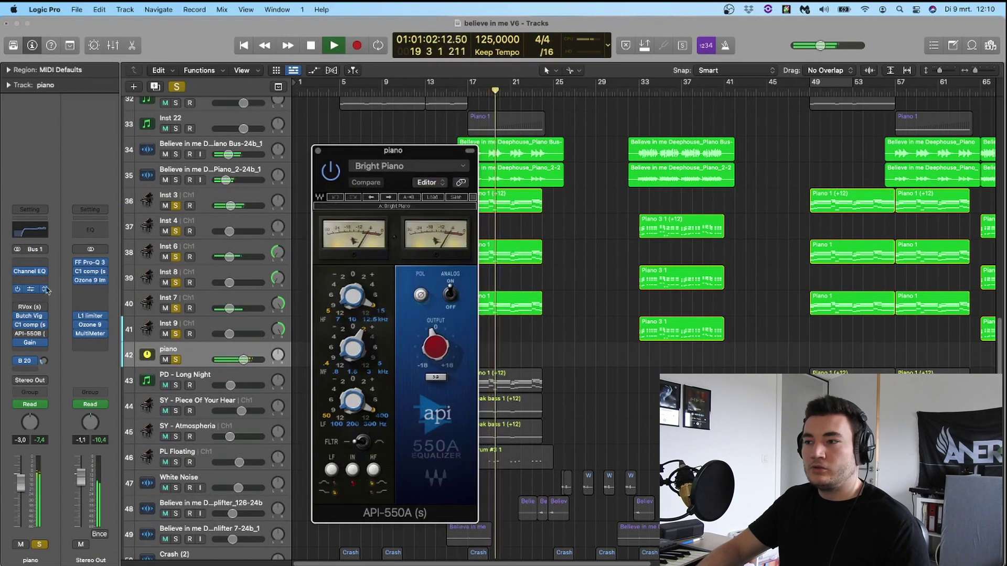
left_click(33, 317)
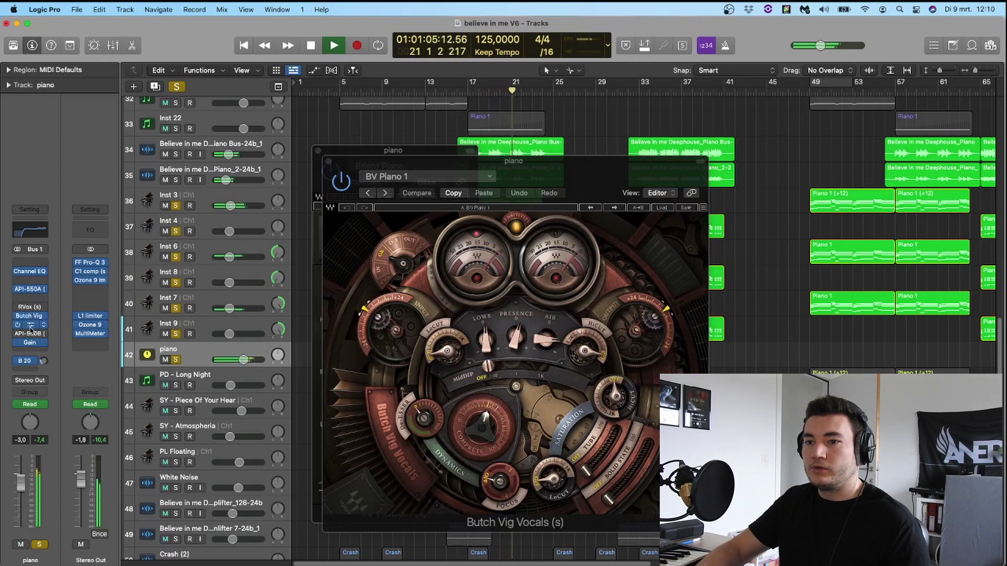
left_click(328, 160)
left_click(317, 151)
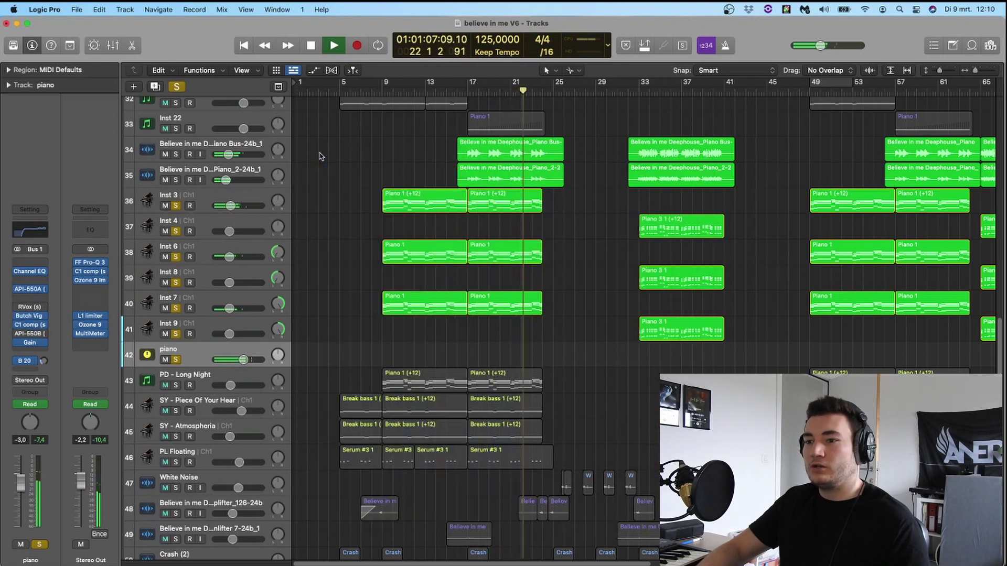
Step: Show the automation and examine the piano tracks and the piano bus's volume curve during playback of the part at bar 33
key("a")
scroll(649, 236, "down", 3)
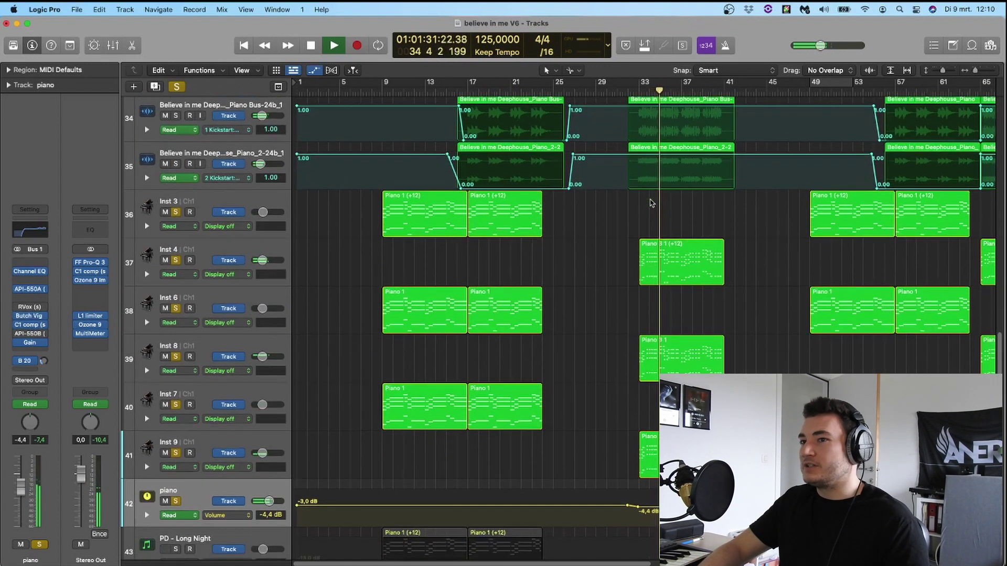
scroll(663, 227, "down", 10)
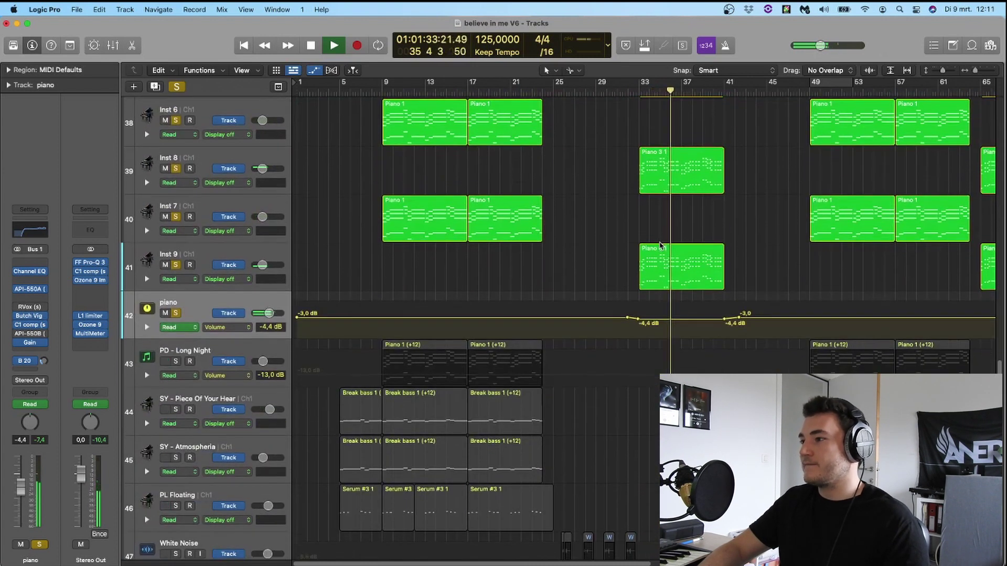
scroll(661, 239, "up", 14)
scroll(662, 240, "down", 15)
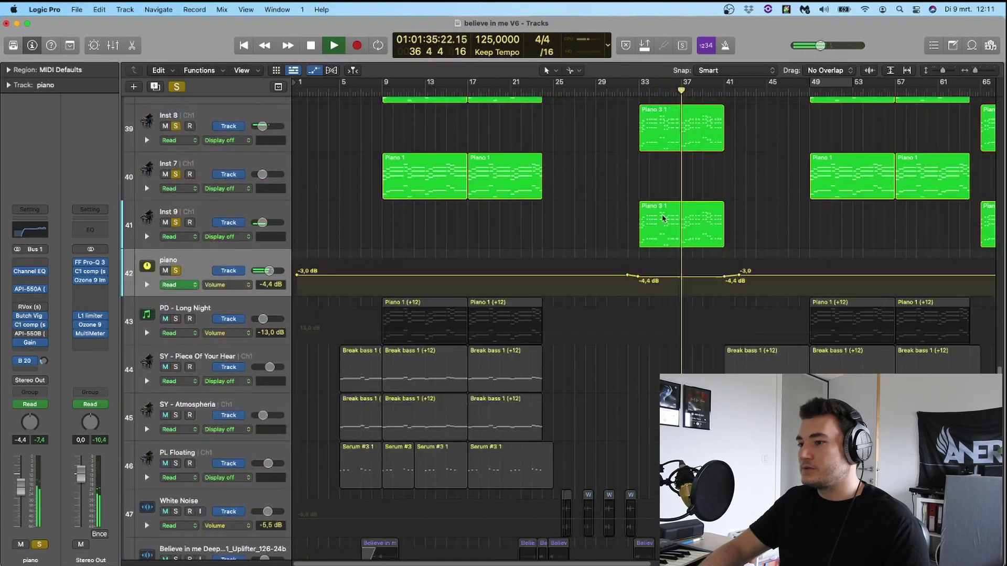
Step: Clear the piano solo, solo tracks 43 to 46 from PD - Long Night through PL Floating, and play from bar 5
left_click(179, 90)
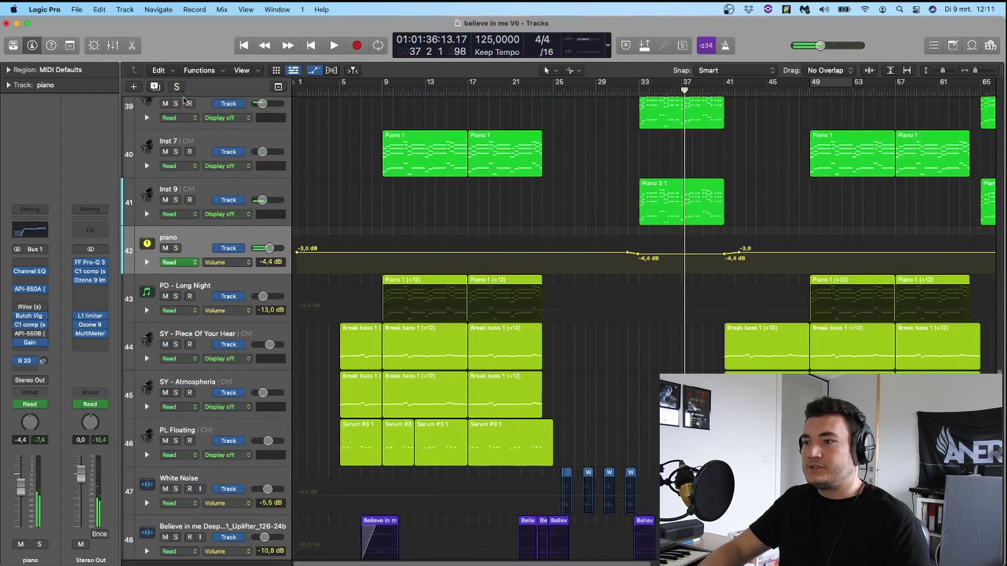
left_click(177, 296)
left_click(176, 344)
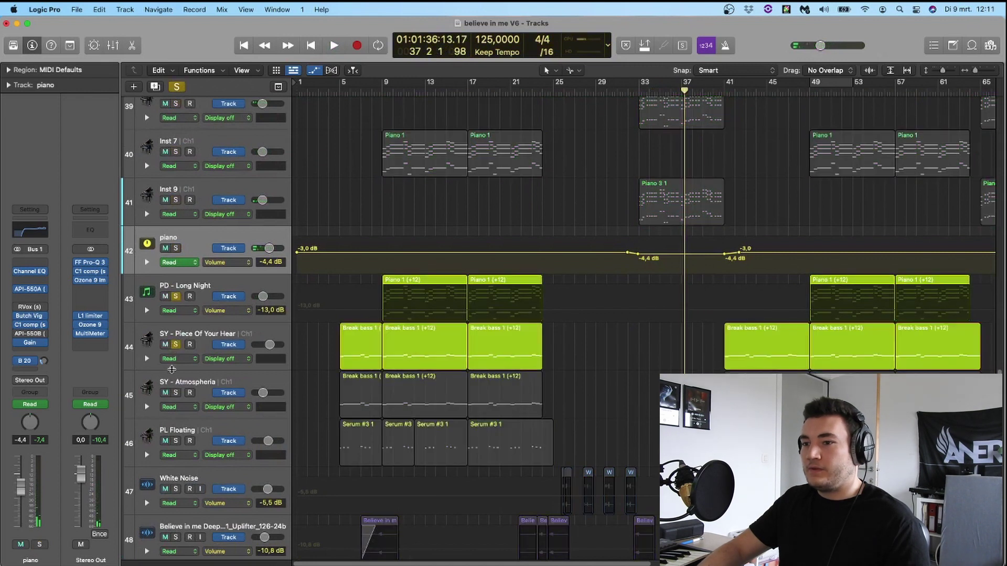
left_click(176, 393)
left_click(177, 441)
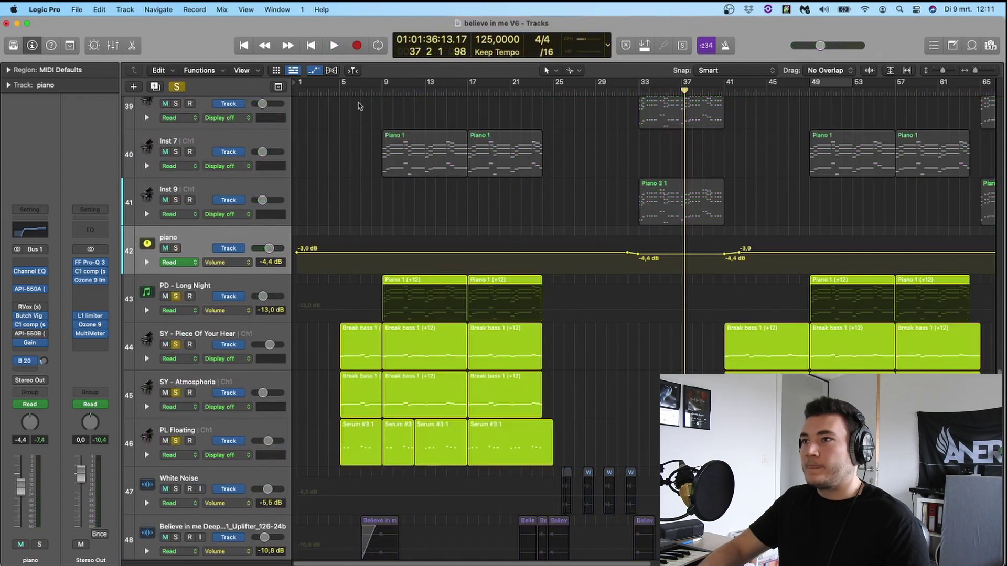
left_click(343, 91)
key("space")
Step: Examine the channel strips of PL Floating, SY - Atmospheria and SY - Piece Of Your Heart, including the last one's Serum patch, and hide the plug-in window
scroll(418, 272, "down", 5)
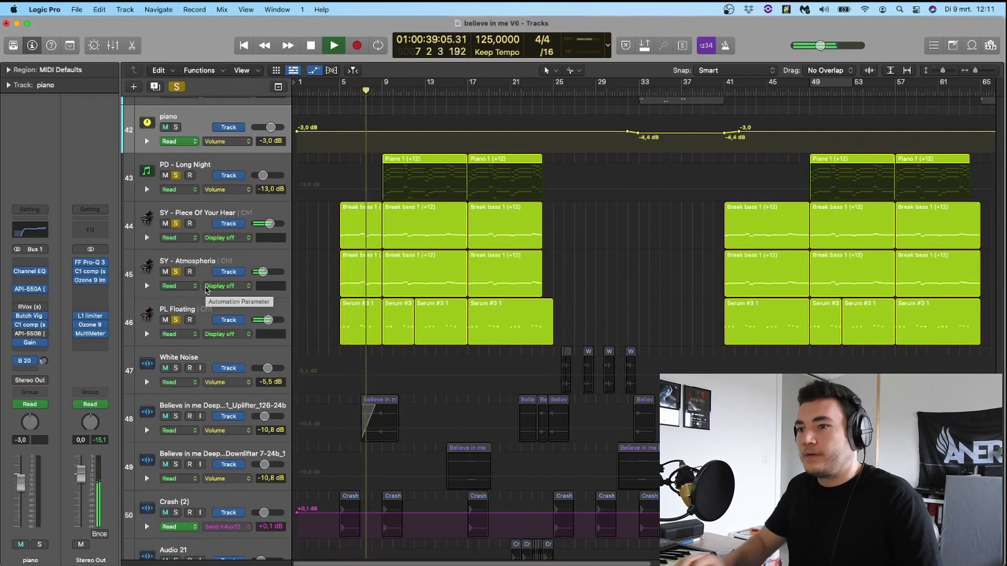
left_click(122, 312)
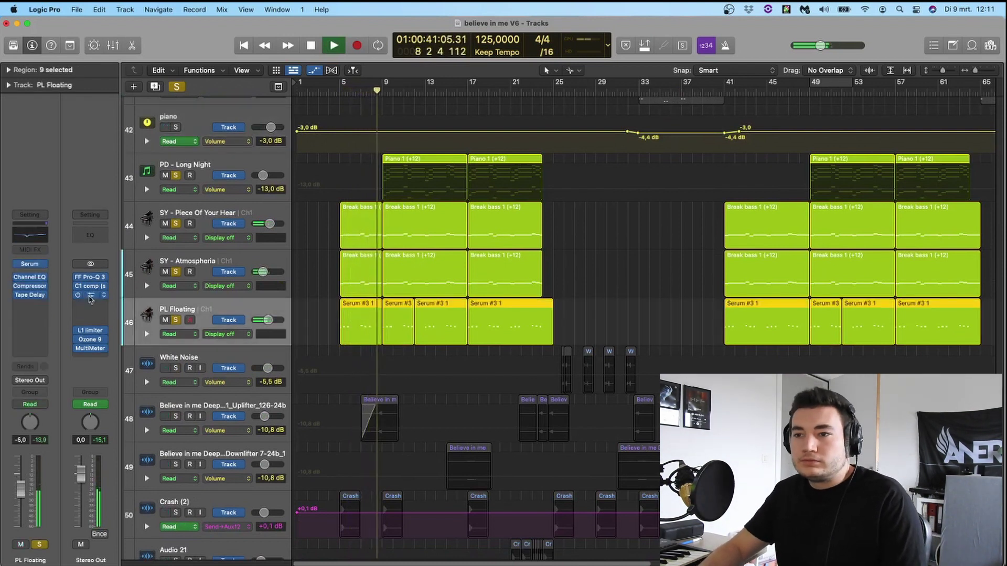
left_click(123, 272)
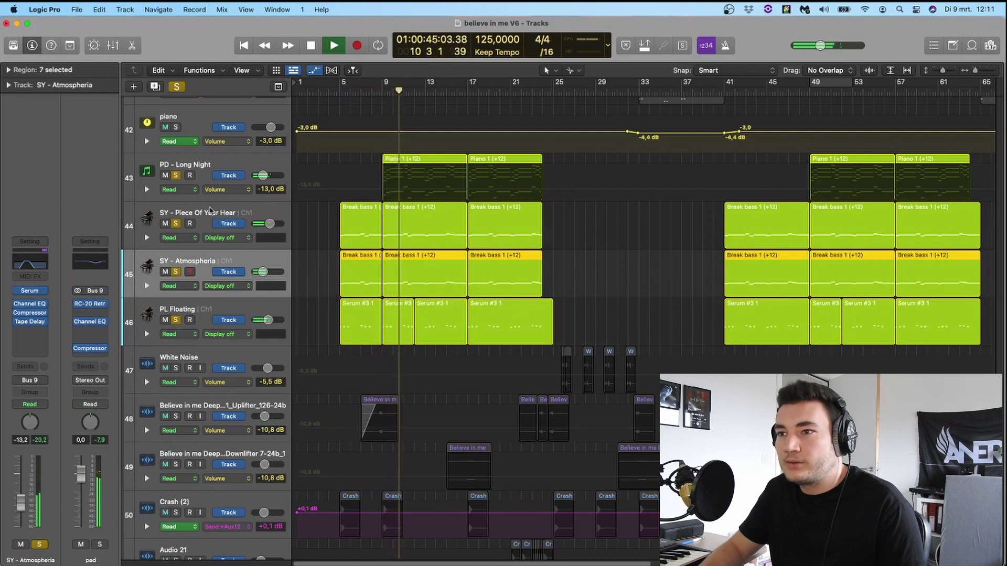
key("Up")
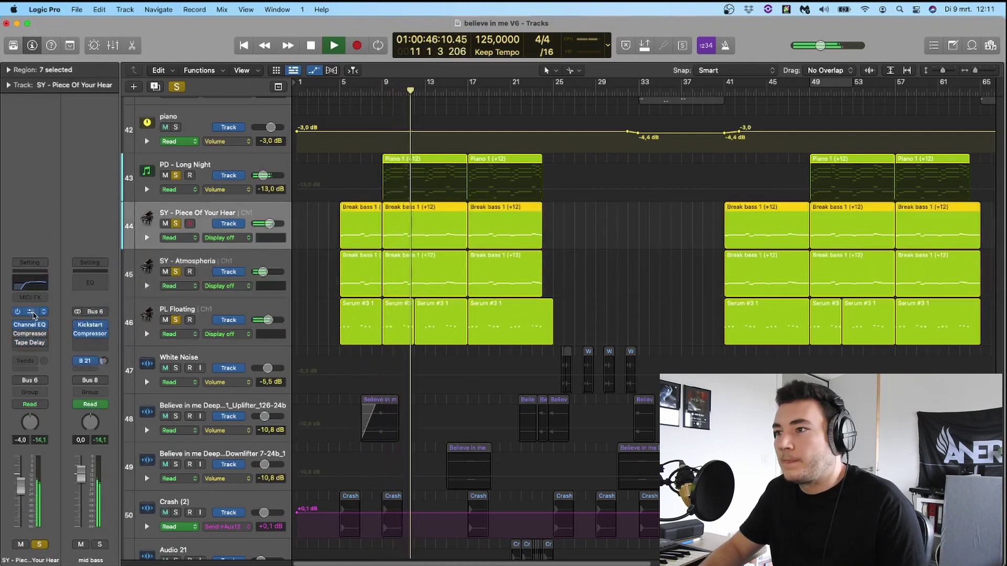
key("v")
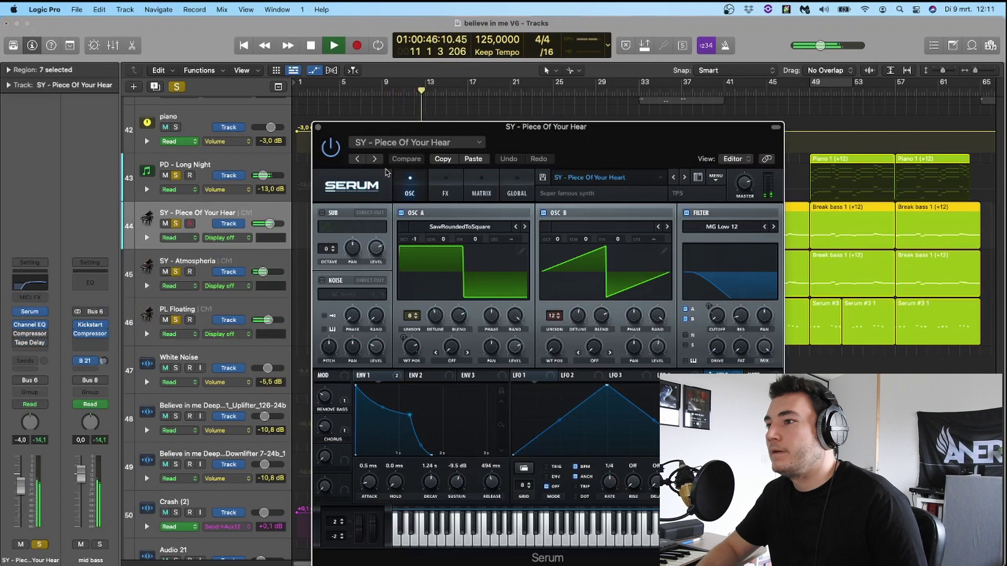
key("v")
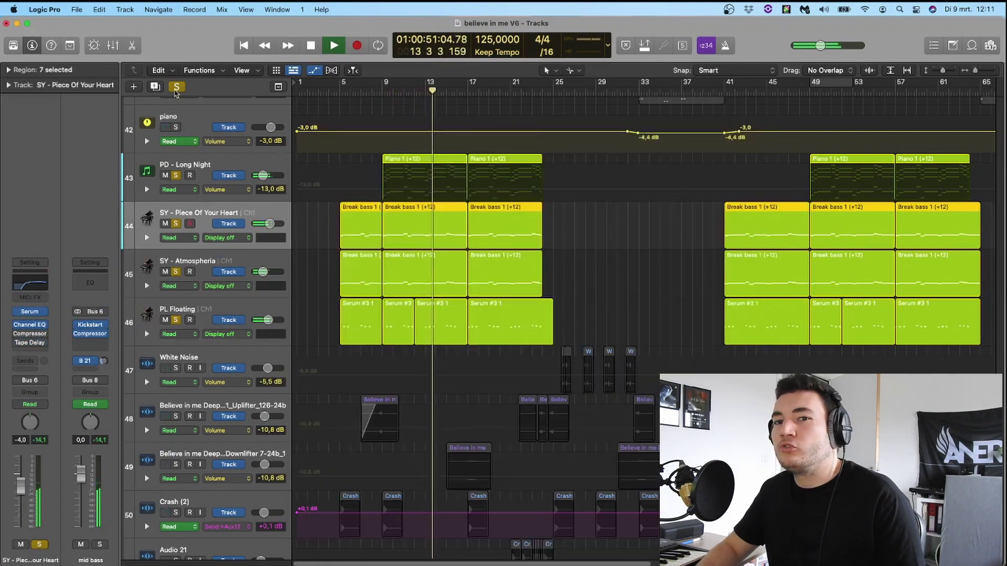
Step: Stop playback, clear all solos, and mute tracks 43 to 46 from PD - Long Night through PL Floating
key("space")
left_click(176, 87)
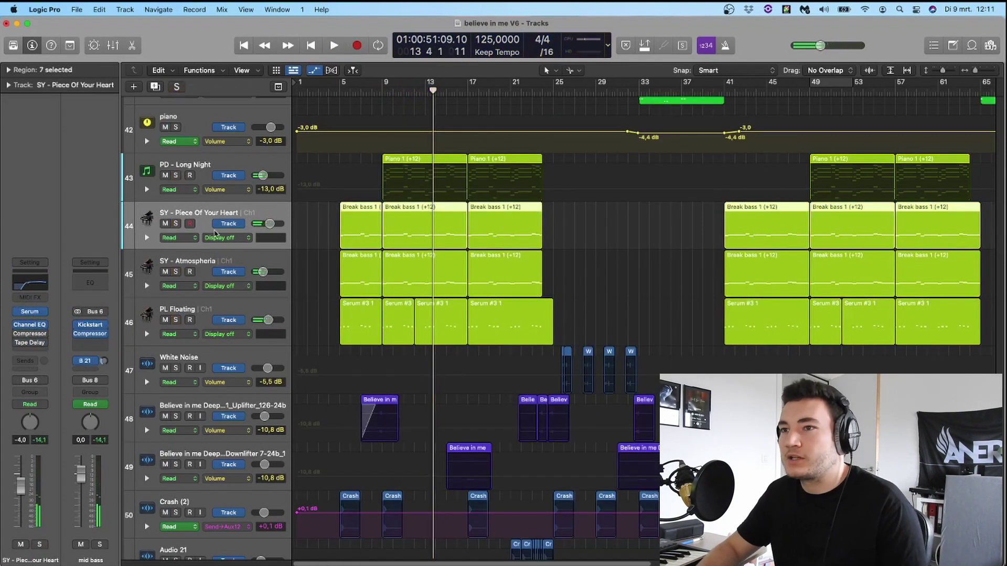
left_click_drag(162, 322, 167, 177)
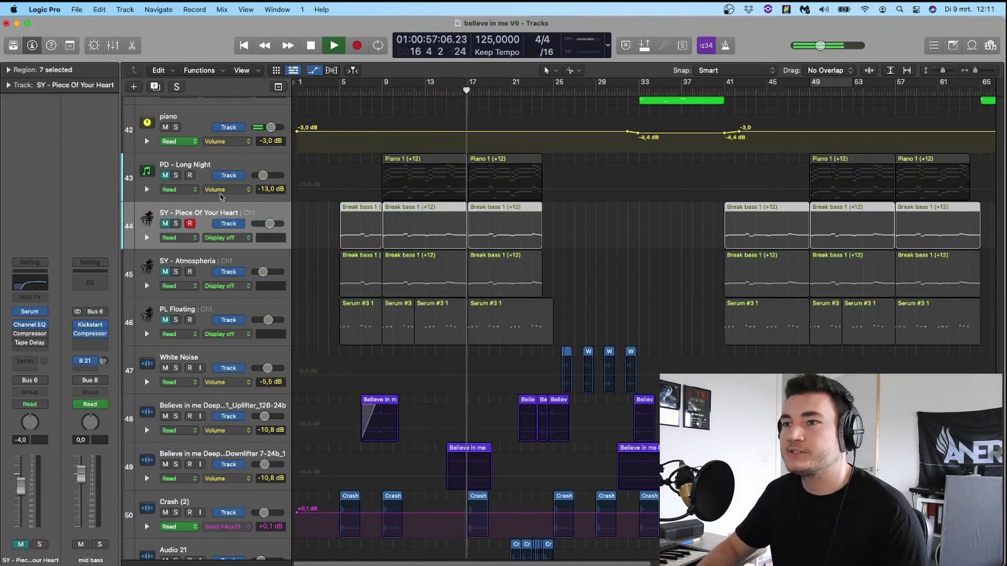
Step: Unmute PD - Long Night, SY - Piece Of Your Heart, SY - Atmospheria and PL Floating one after another during playback
left_click(165, 176)
left_click(165, 224)
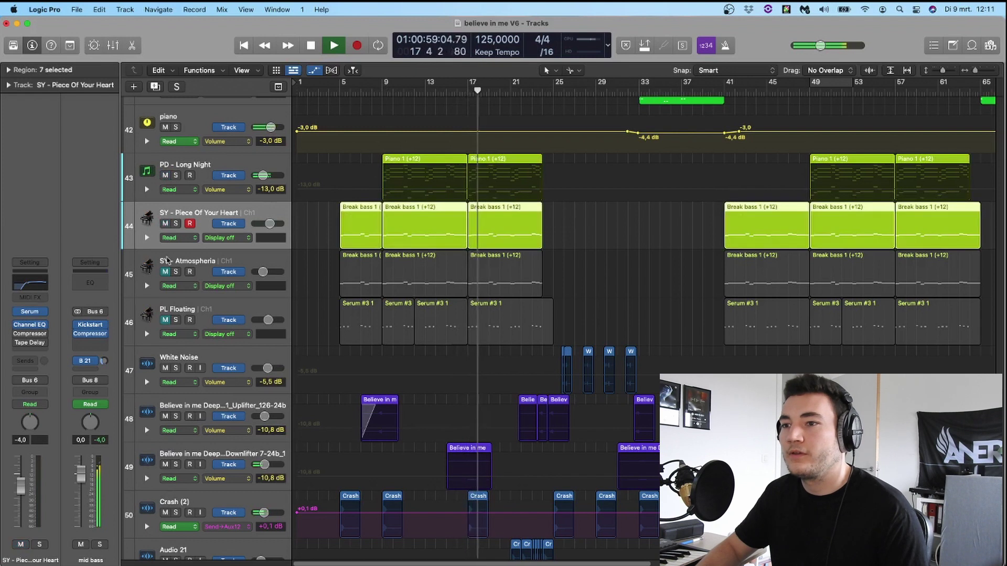
left_click(165, 272)
left_click(165, 320)
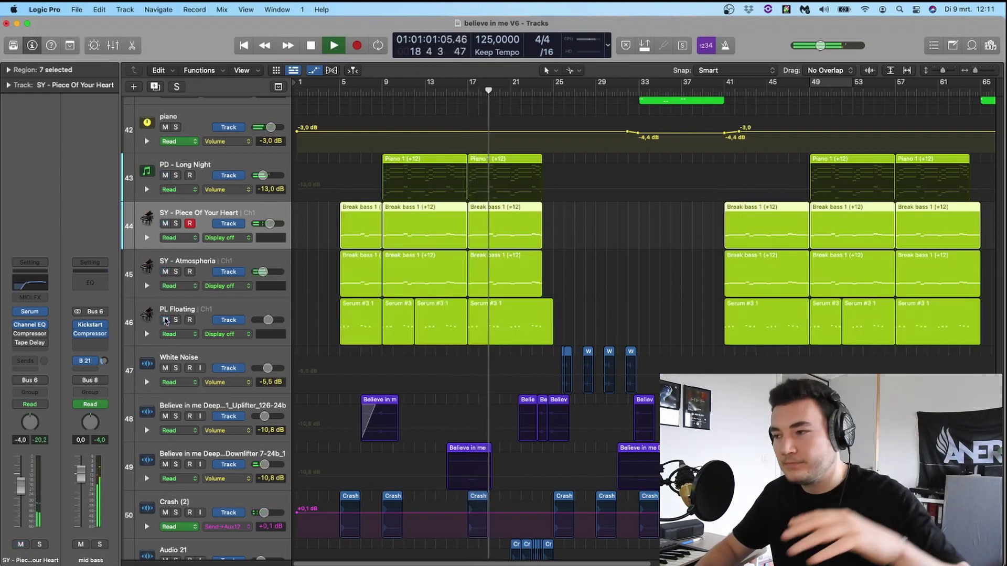
Step: Hide the track automation and review the effects tracks from White Noise downward during playback
scroll(562, 223, "down", 2)
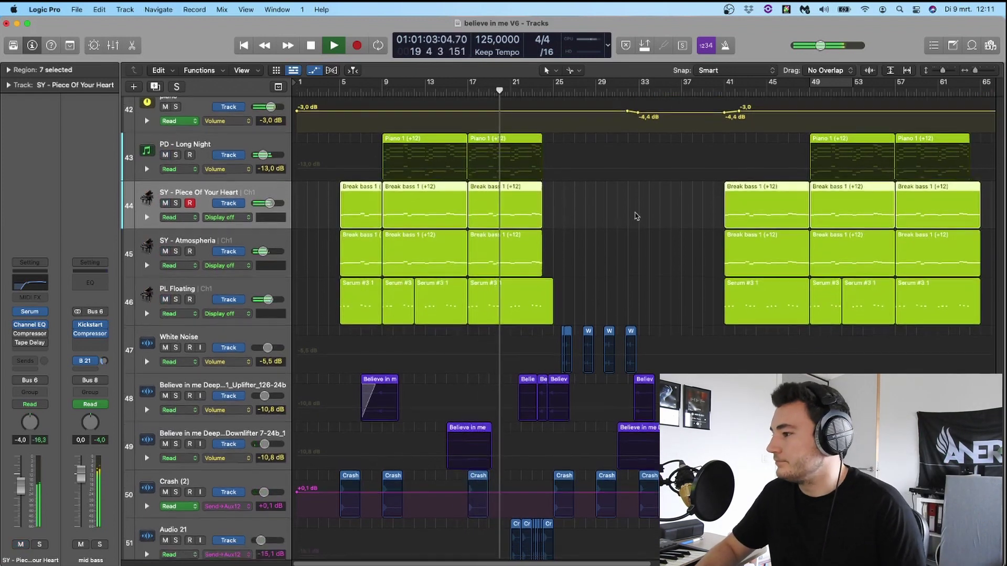
scroll(635, 217, "down", 3)
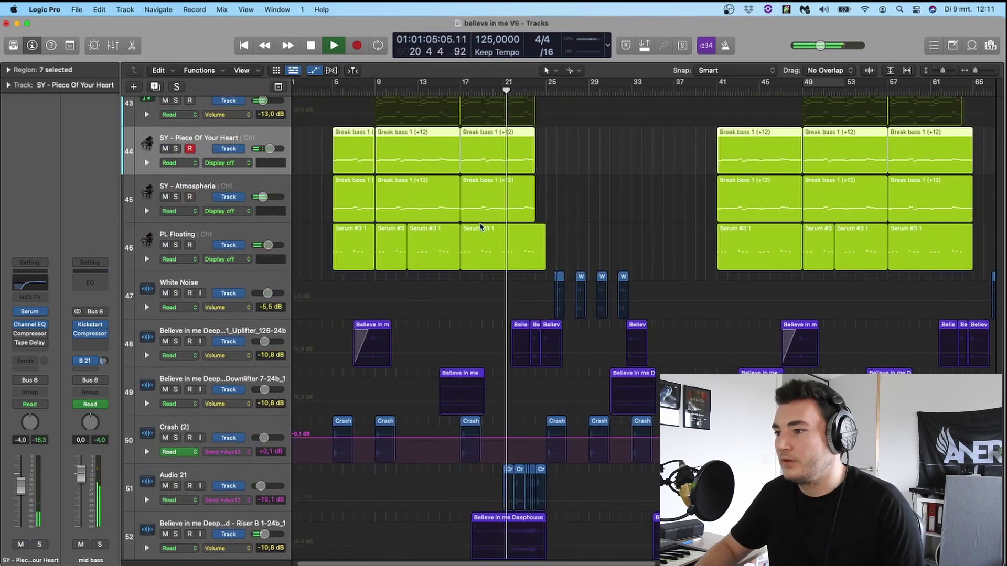
scroll(481, 227, "down", 10)
scroll(486, 225, "down", 12)
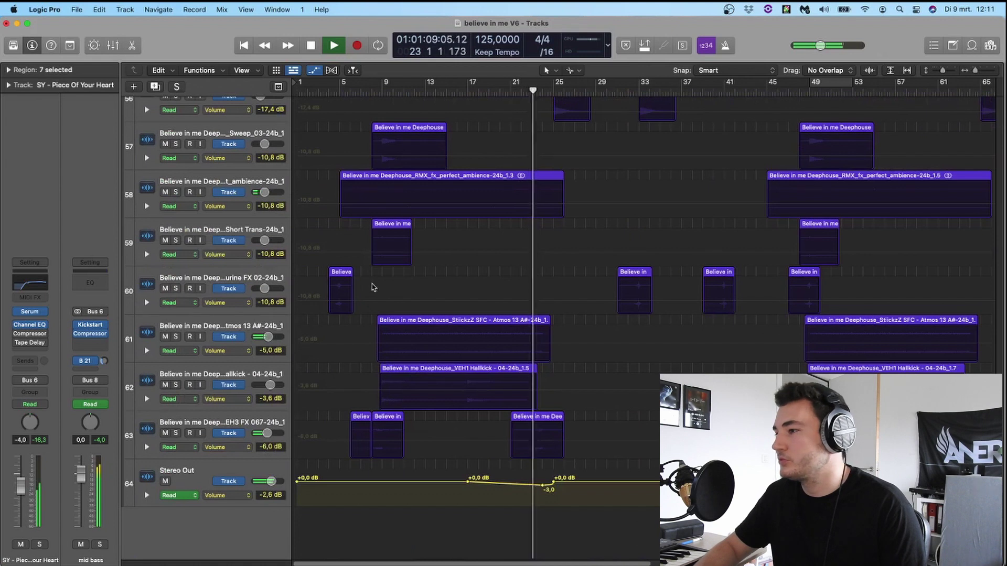
key("a")
scroll(491, 297, "up", 12)
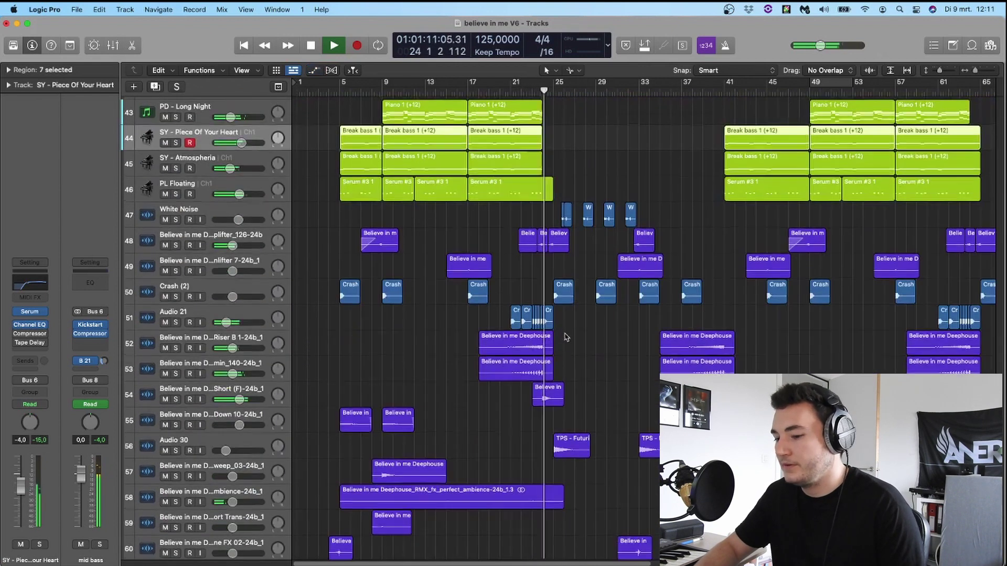
scroll(631, 303, "up", 2)
scroll(638, 294, "right", 5)
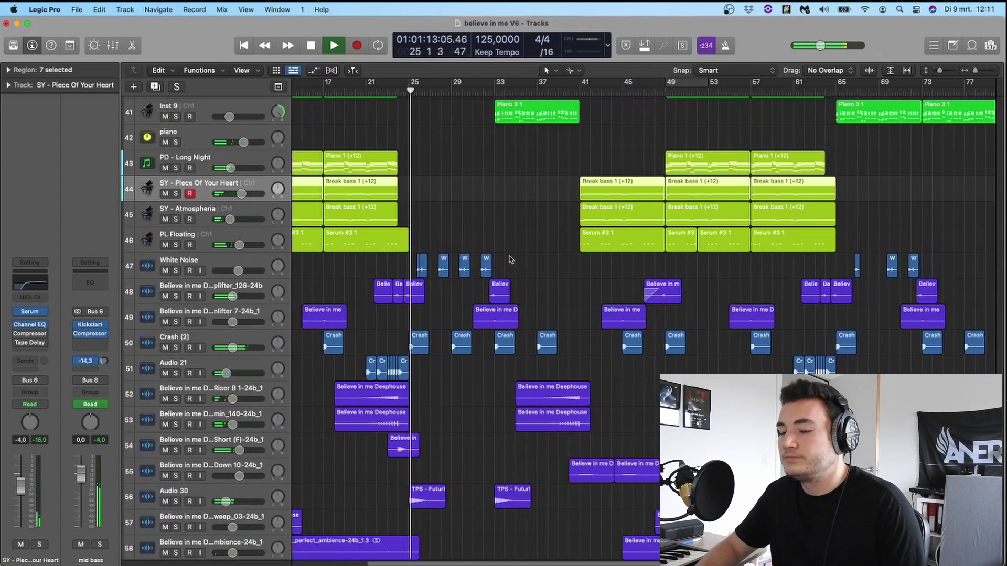
scroll(511, 259, "up", 15)
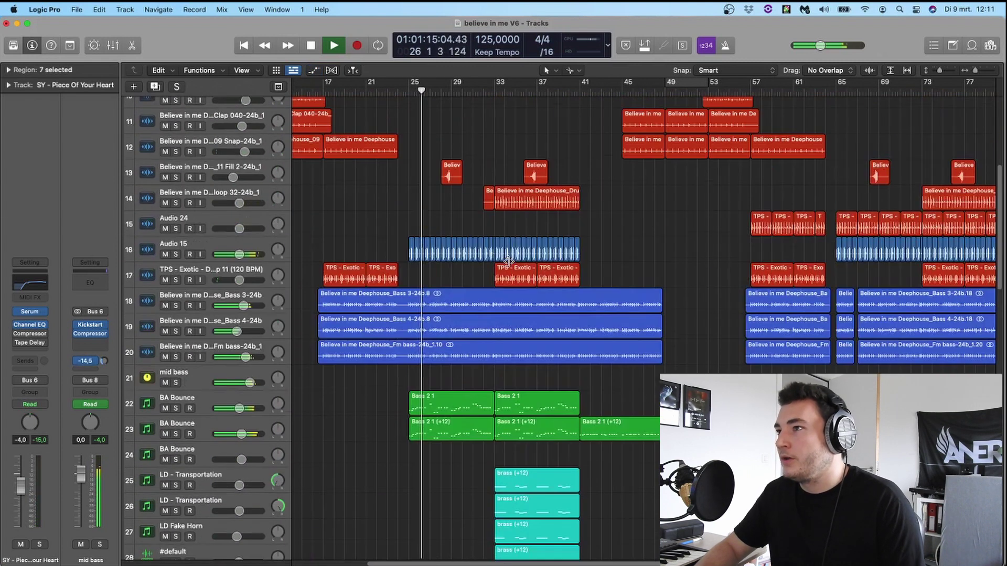
Step: Open the mixer and examine the channel strips from the first audio tracks through to the buses and Stereo Out
left_click(276, 10)
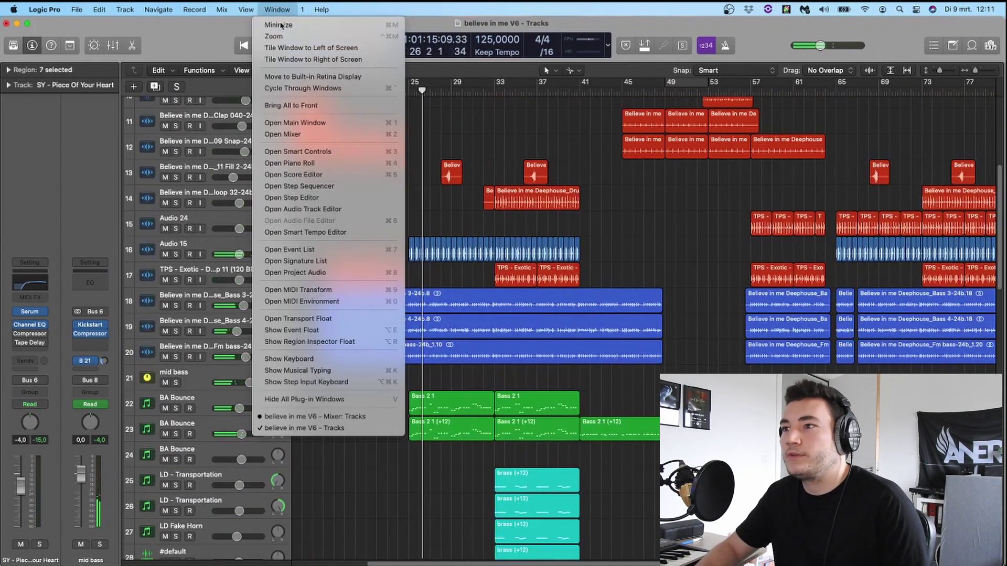
left_click(315, 136)
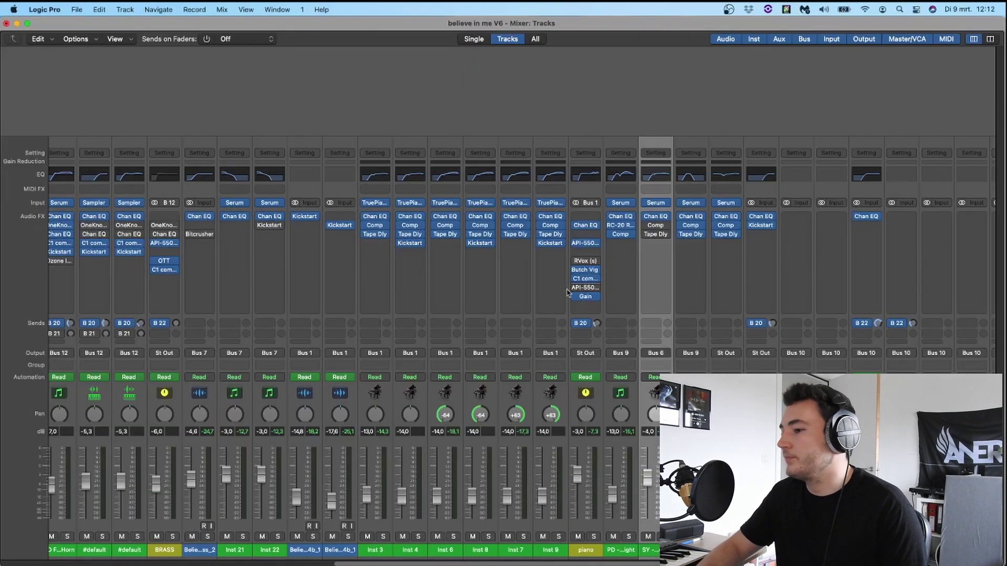
scroll(568, 293, "left", 15)
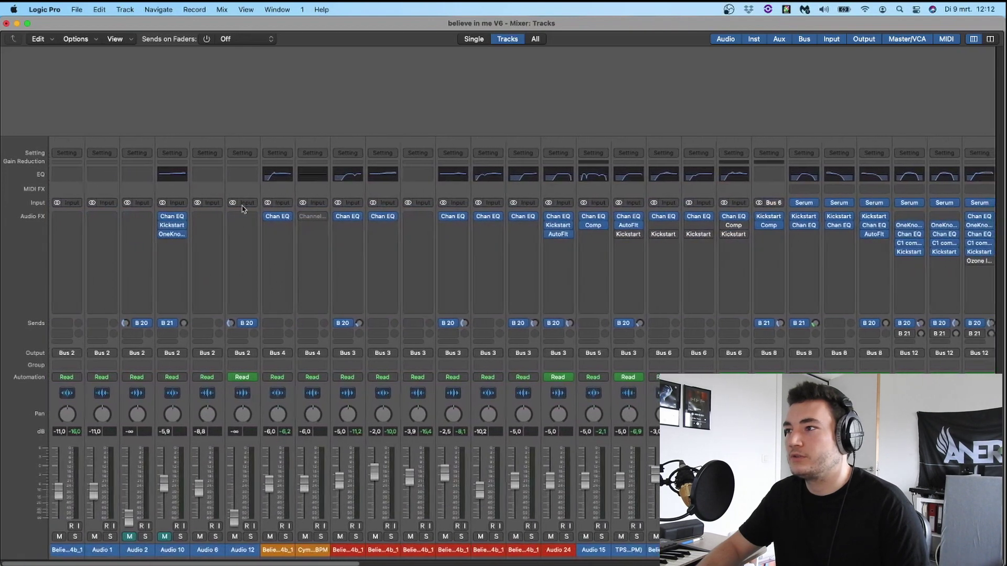
scroll(242, 209, "right", 15)
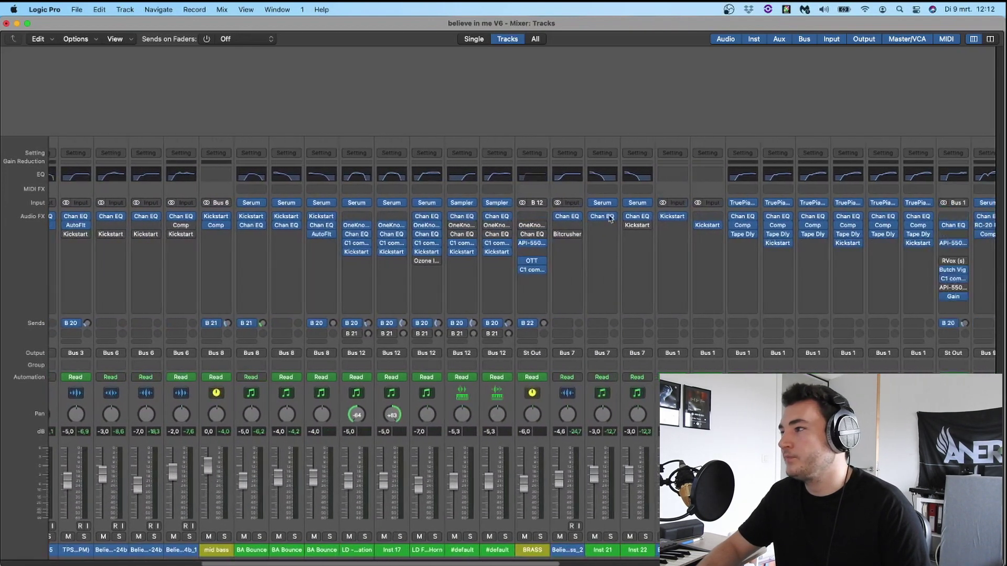
scroll(610, 218, "right", 12)
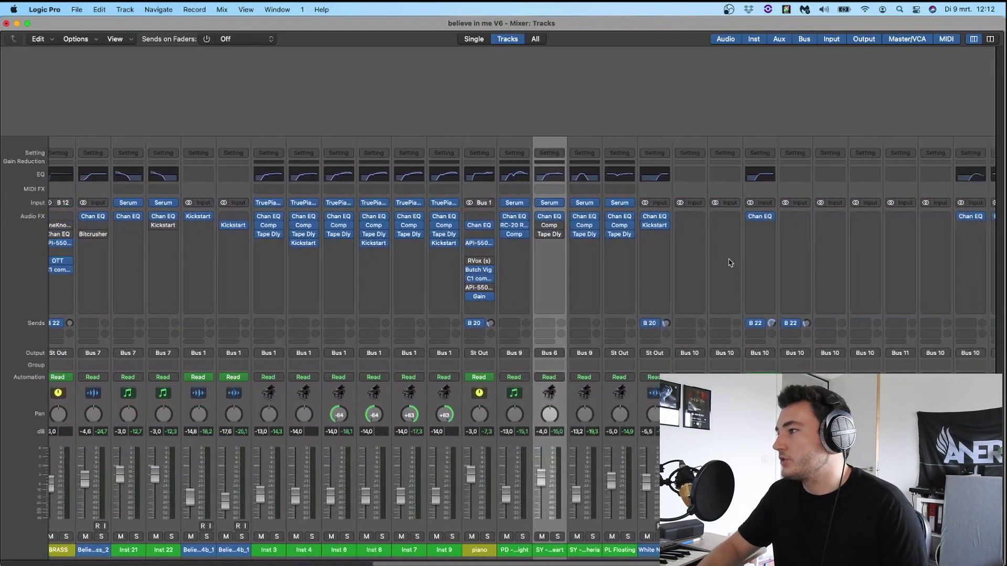
scroll(729, 262, "right", 20)
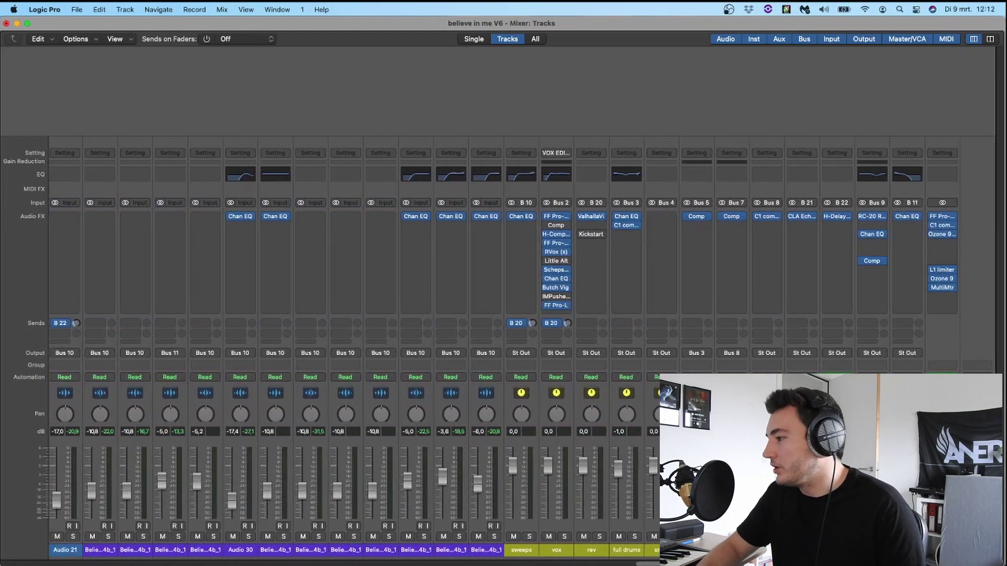
Step: Examine the FF Pro-Q 3 and C1 comp plug-ins on the Stereo Out, and close both windows
left_click(943, 247)
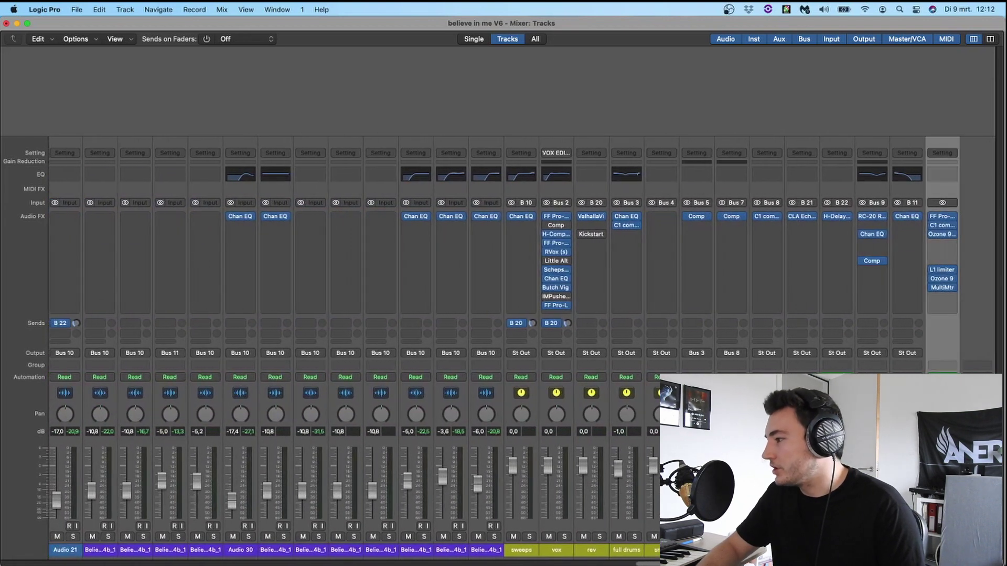
left_click(943, 217)
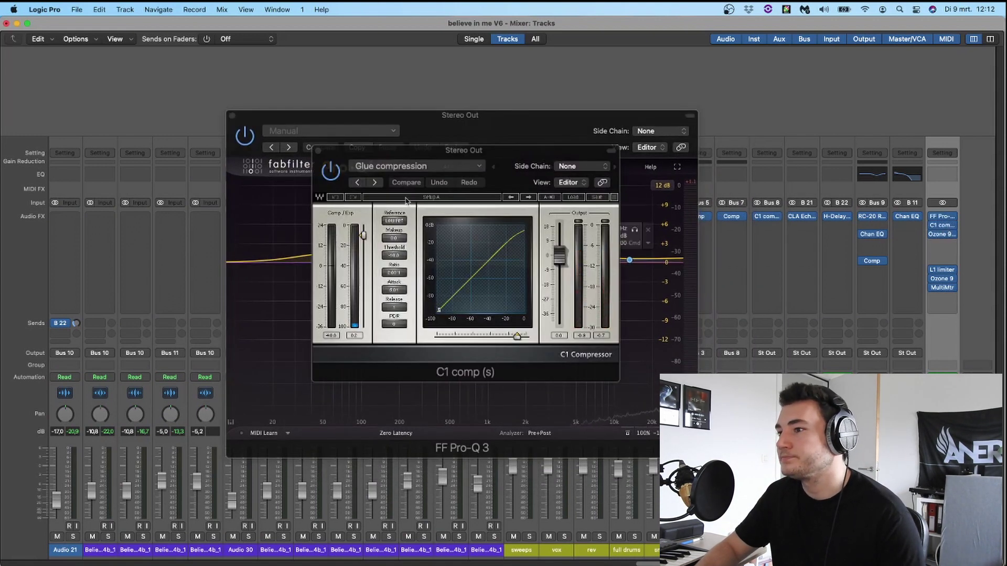
left_click(318, 151)
left_click(233, 116)
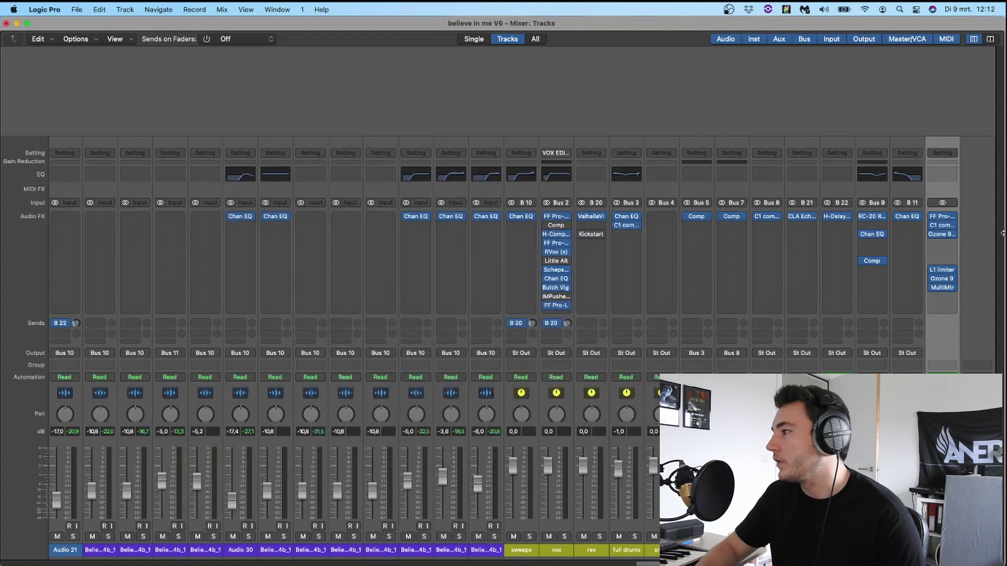
Step: Examine the Stereo Out's Ozone 9 Imager and listen to bands 1 and 2 soloed in turn
left_click(943, 235)
left_click_drag(586, 173, 444, 103)
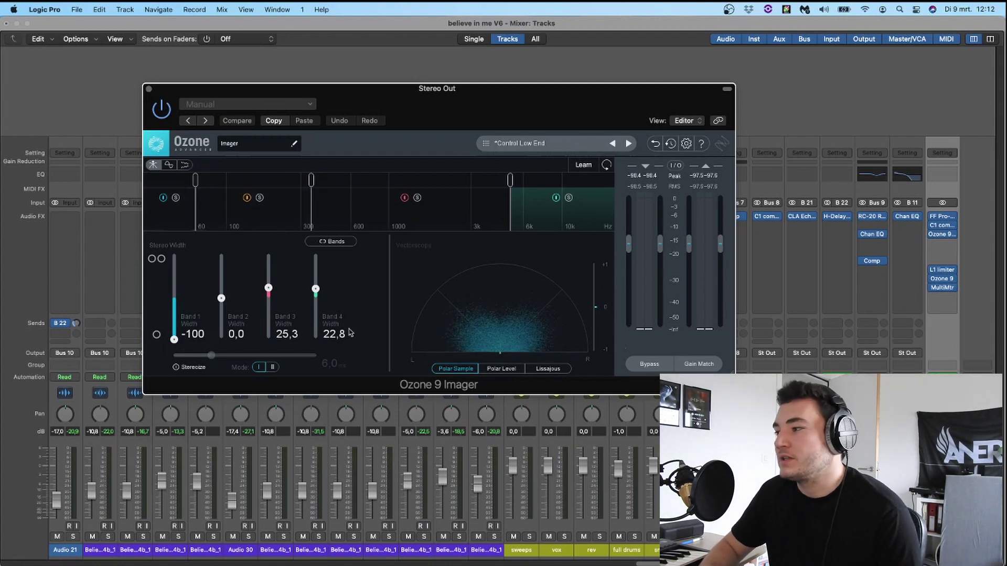
left_click(175, 198)
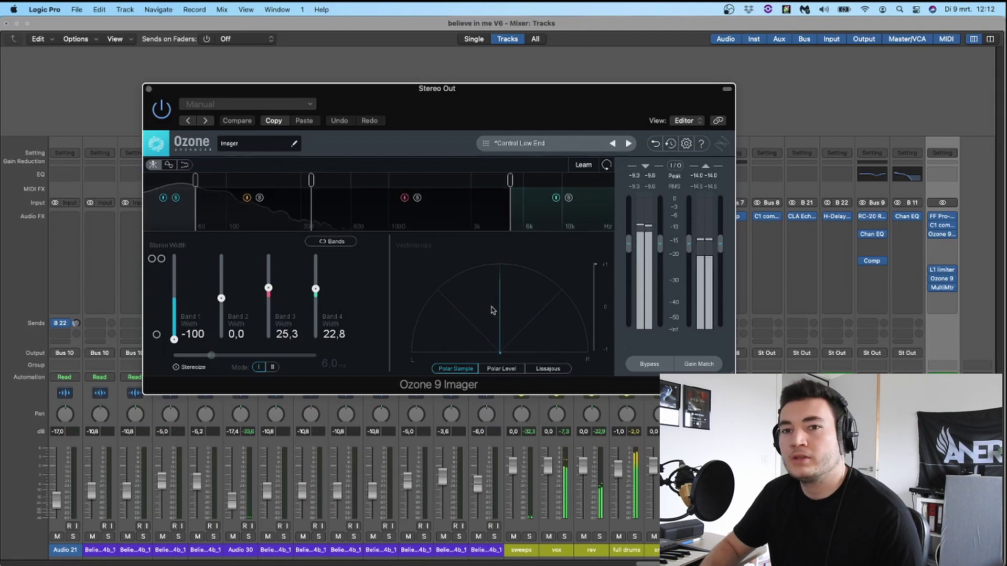
left_click(175, 197)
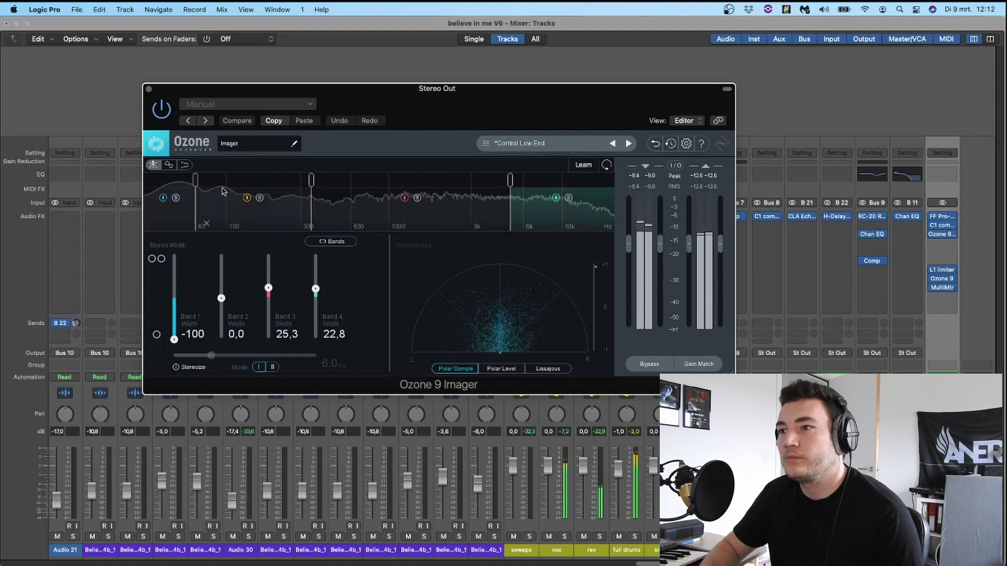
left_click(260, 198)
left_click(260, 198)
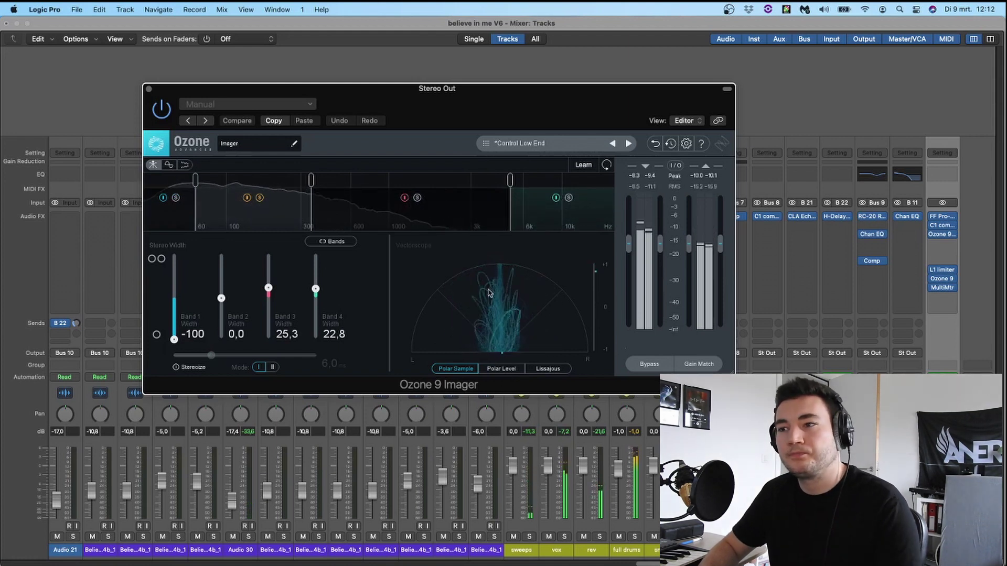
Step: Listen to bands 3 and 4 of the Ozone 9 Imager soloed in turn, compare with the plug-in bypassed, and close its window
left_click(416, 197)
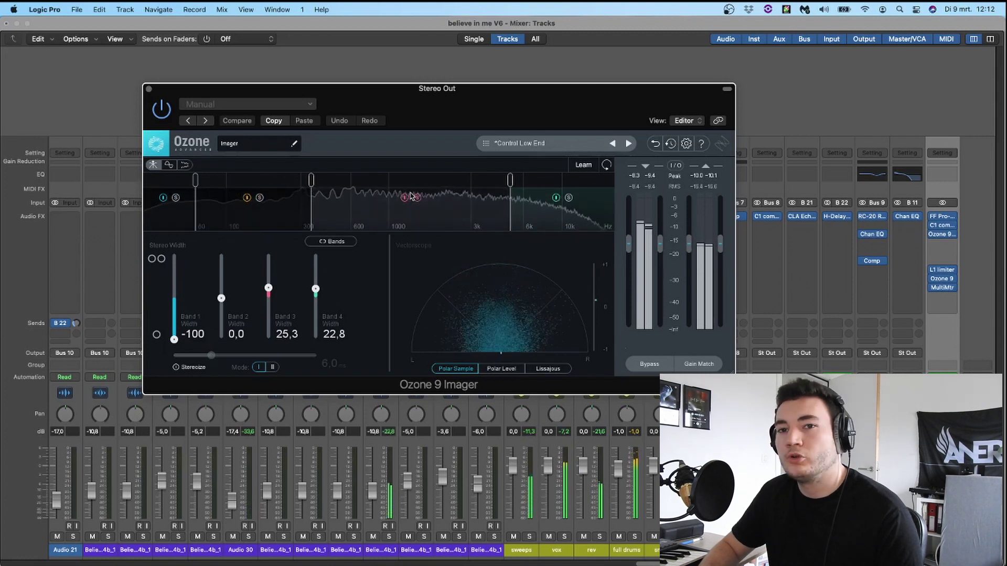
left_click(569, 197)
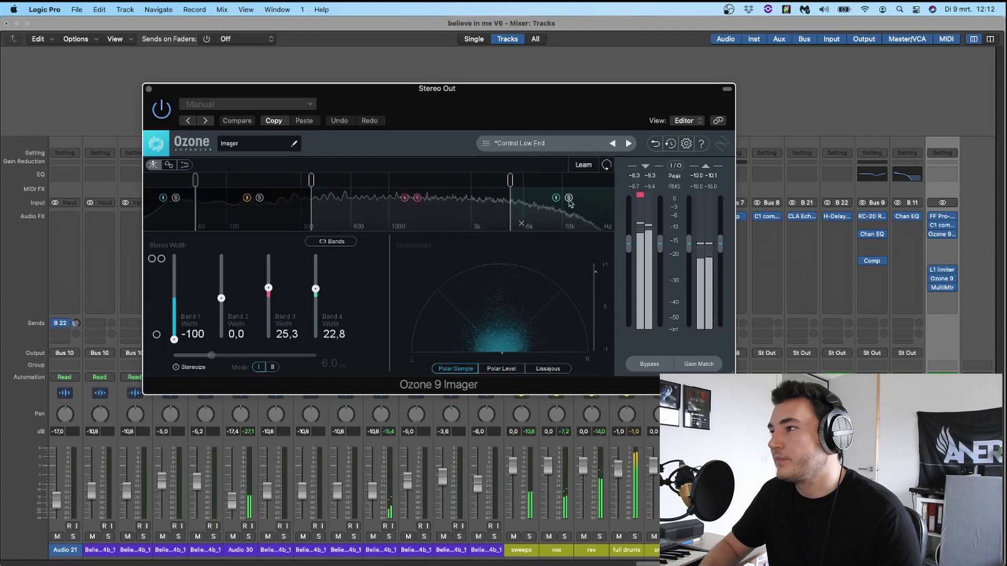
left_click(418, 198)
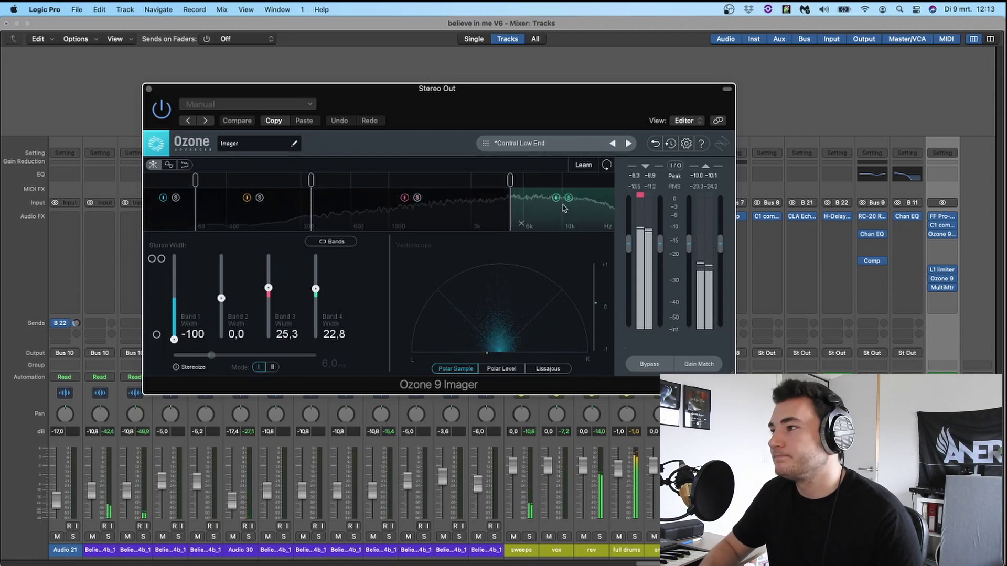
left_click(569, 198)
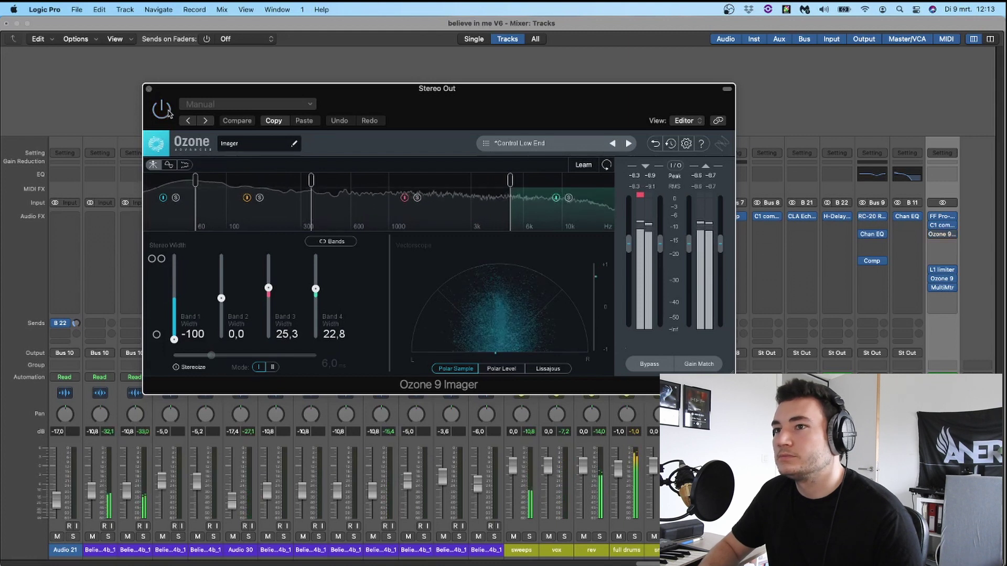
left_click(148, 89)
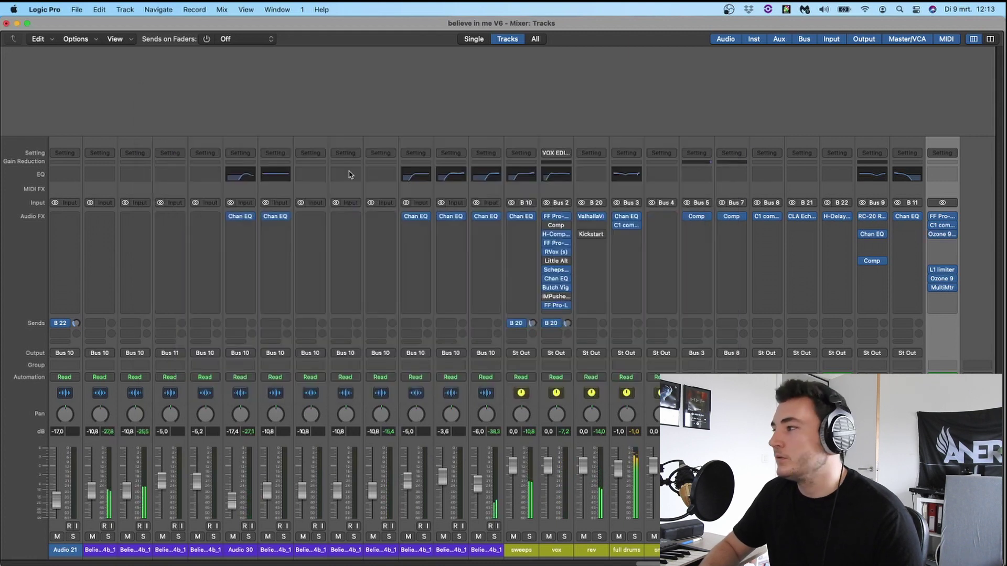
Step: Examine the Stereo Out's L1 limiter, Ozone 9 with its Maximizer, and MultiMeter during playback, closing each plug-in window
left_click(942, 272)
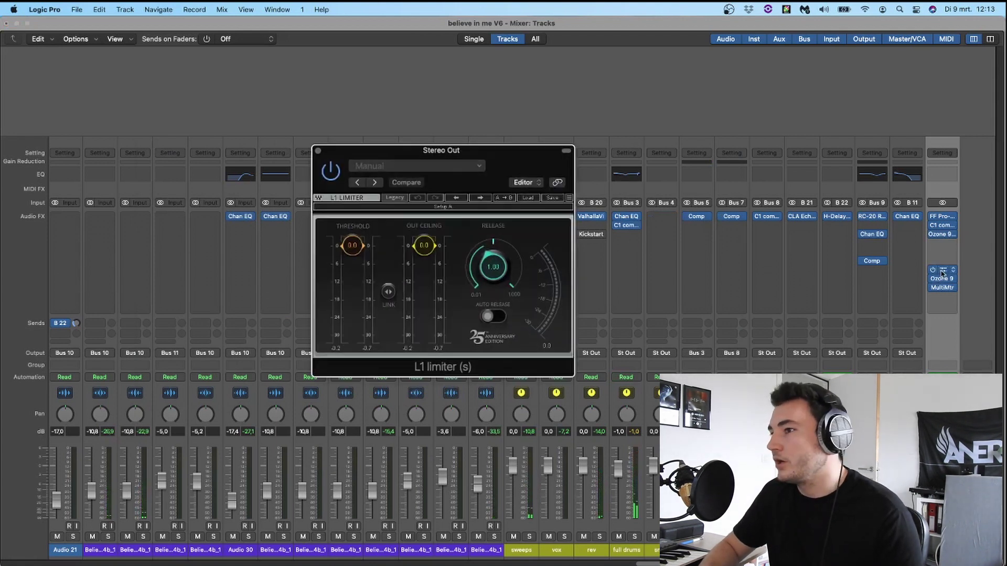
left_click(317, 151)
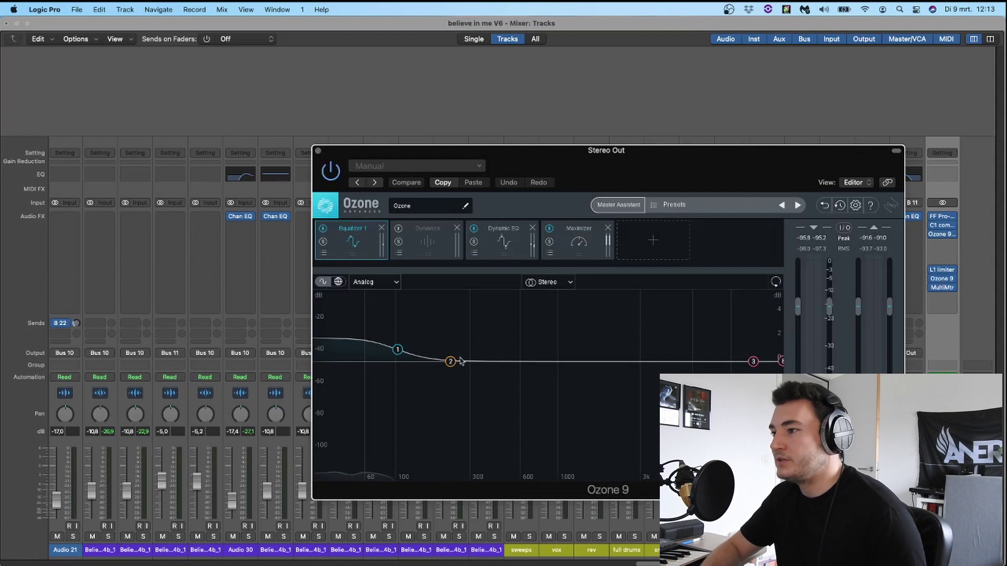
left_click(561, 242)
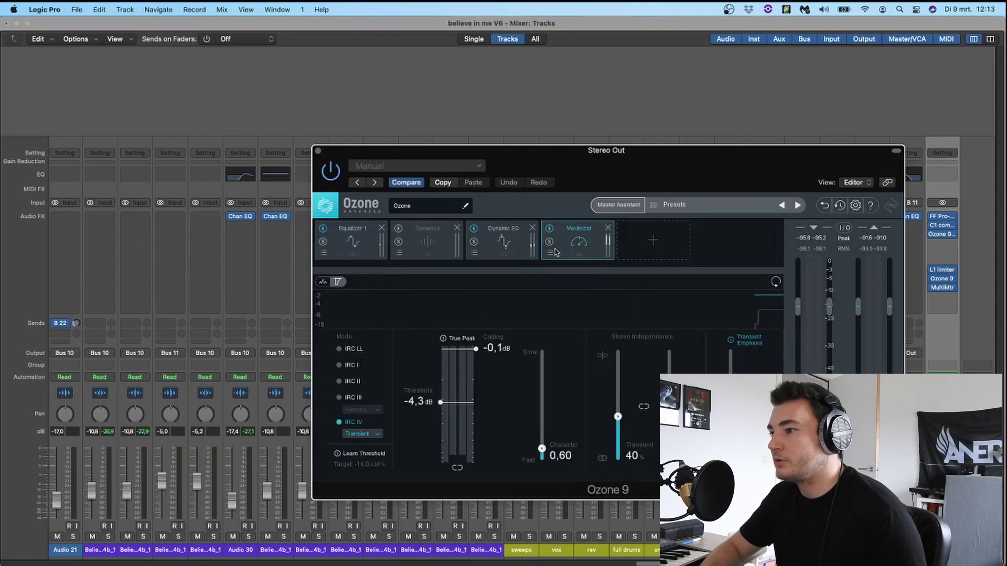
left_click(317, 151)
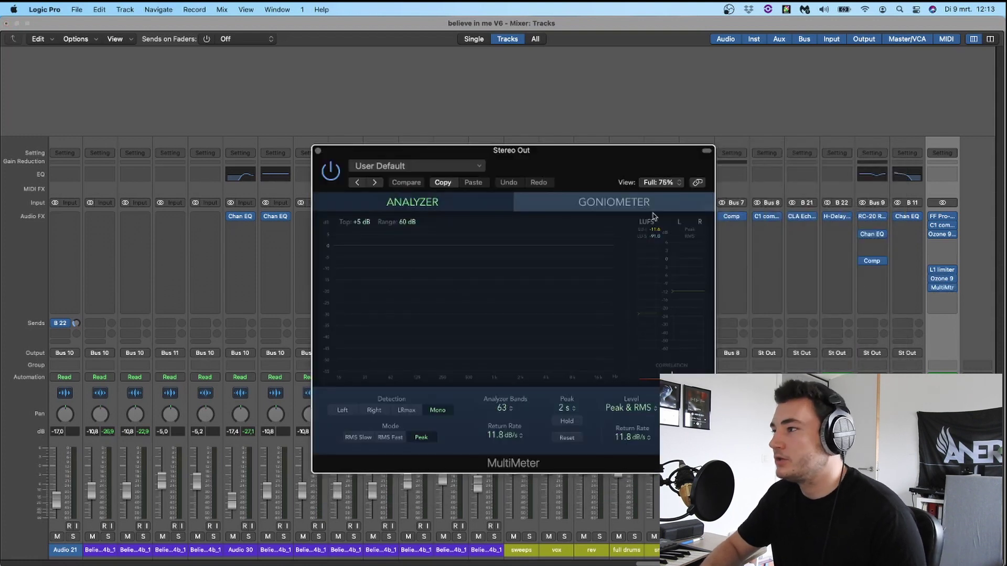
key("space")
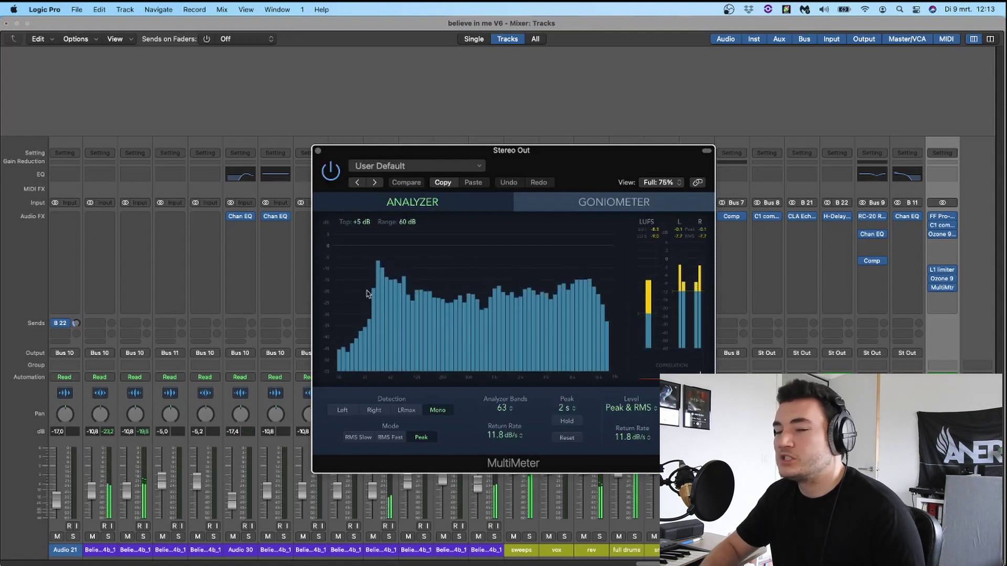
left_click(317, 151)
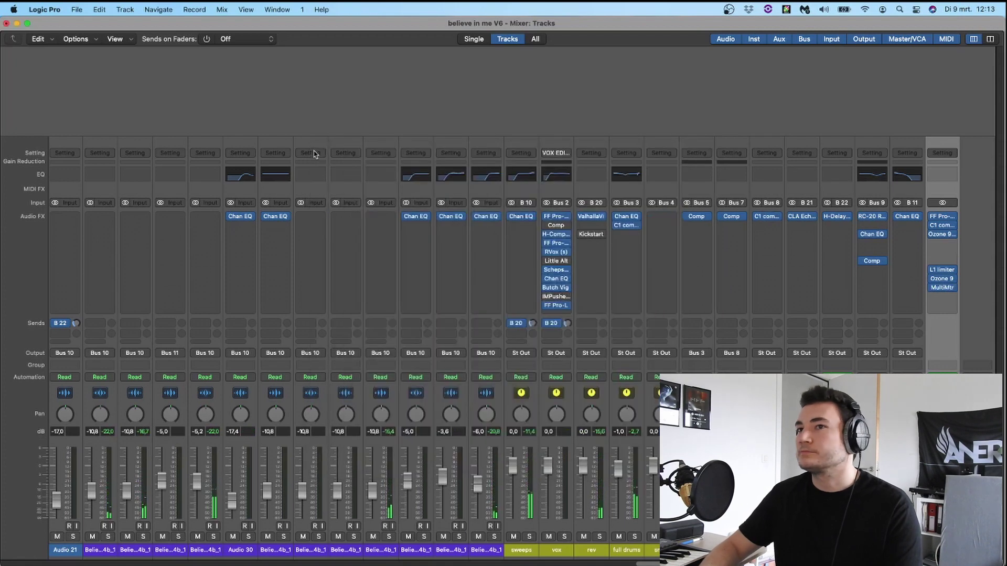
Step: Close the mixer window and return to the first tracks of the arrangement
left_click(6, 23)
scroll(512, 275, "down", 10)
scroll(511, 276, "up", 5)
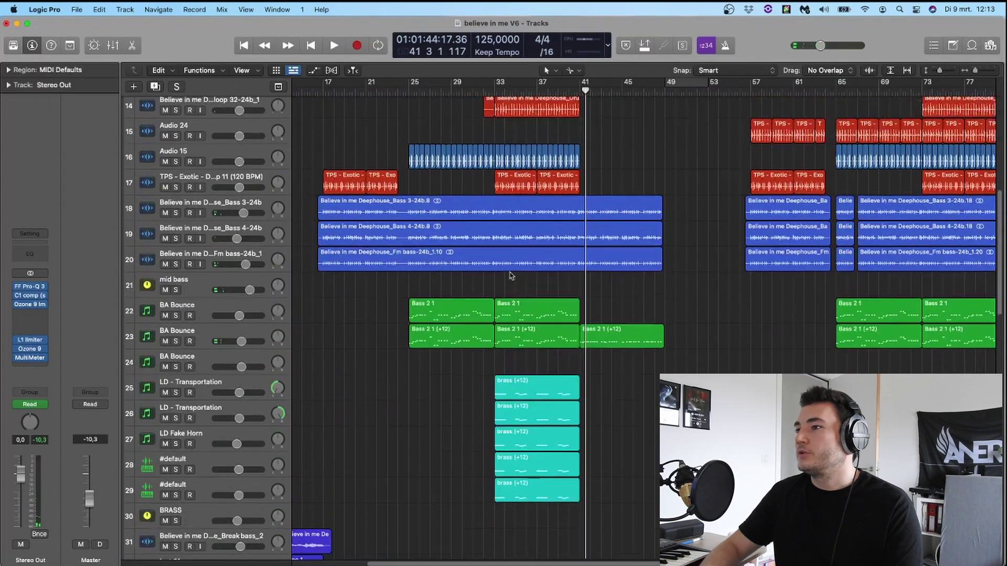
scroll(516, 273, "up", 5)
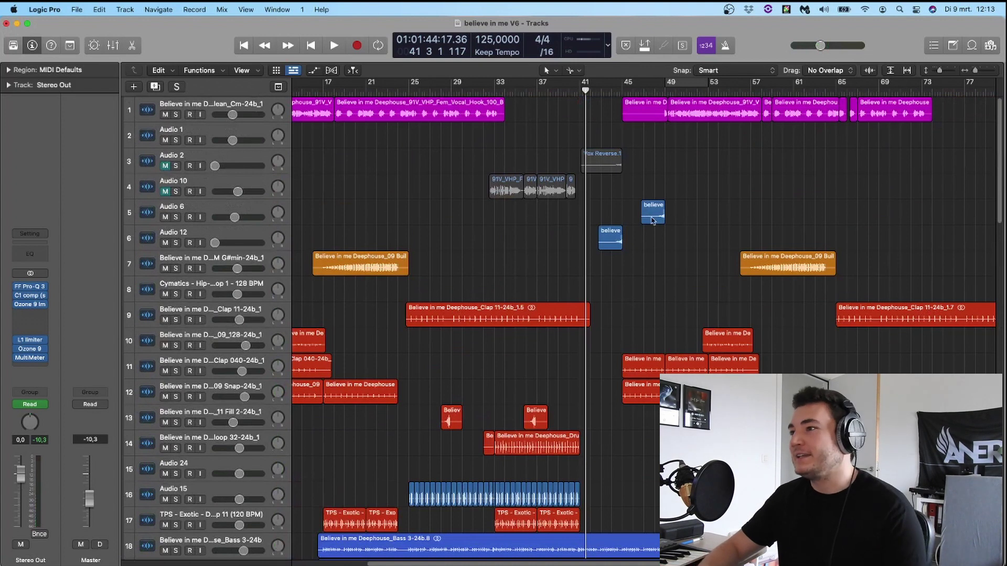